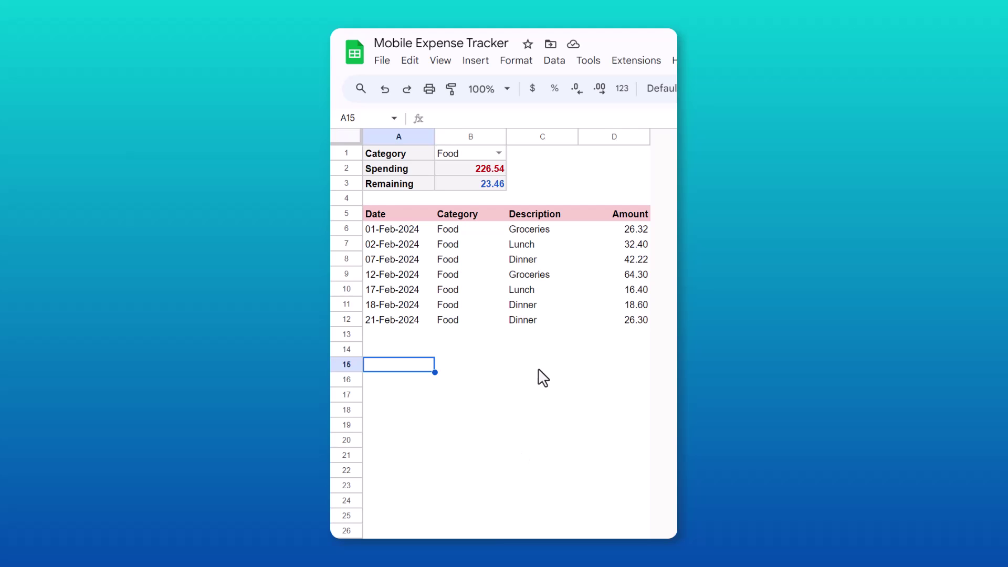
Switch the dashboard's category in B1 through Housing, Fun, Transport, Misc. and Food to view each category's spending and expense list.
{"action": "left_click", "coordinate": [499, 153]}
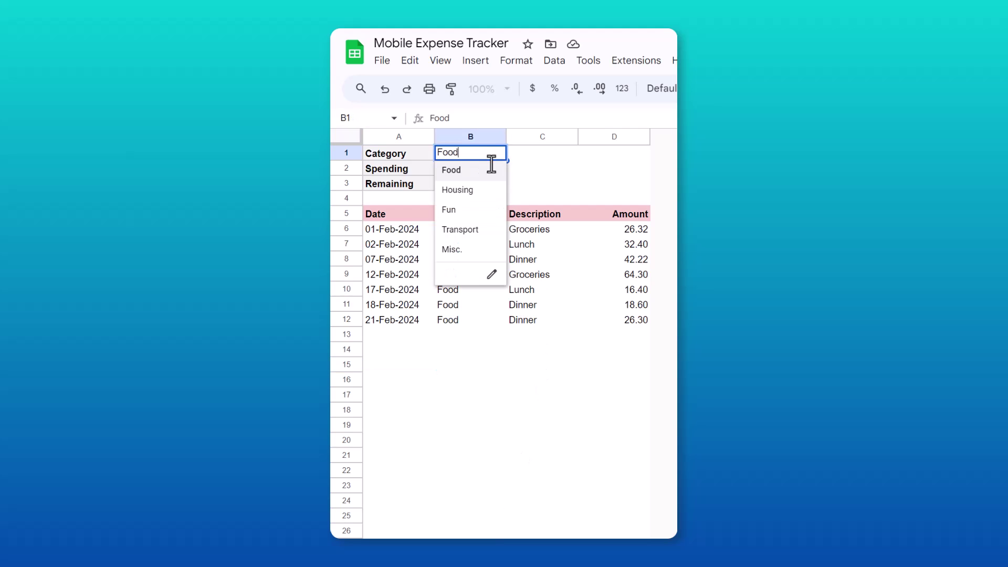
{"action": "left_click", "coordinate": [484, 194]}
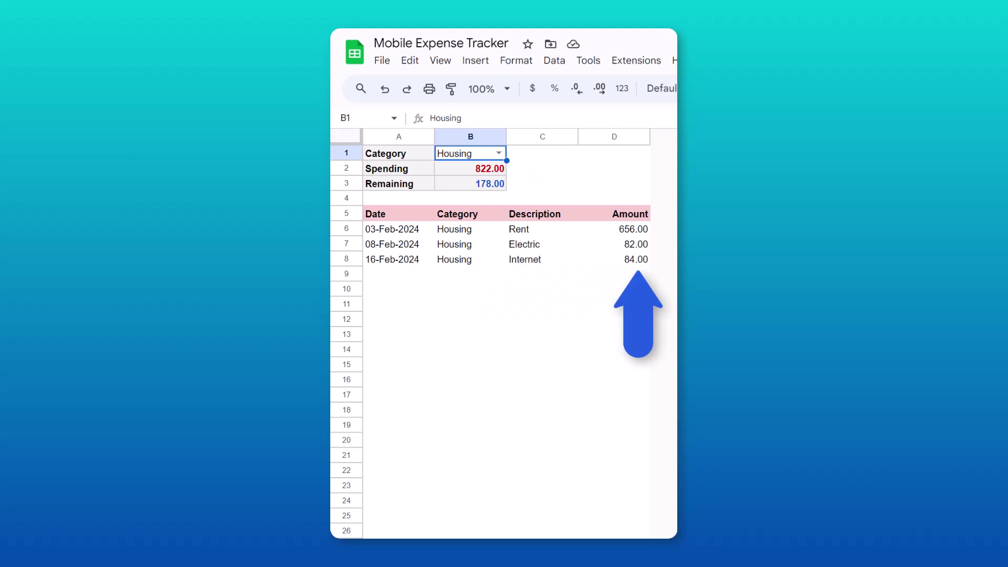
{"action": "left_click", "coordinate": [503, 154]}
{"action": "left_click", "coordinate": [481, 210]}
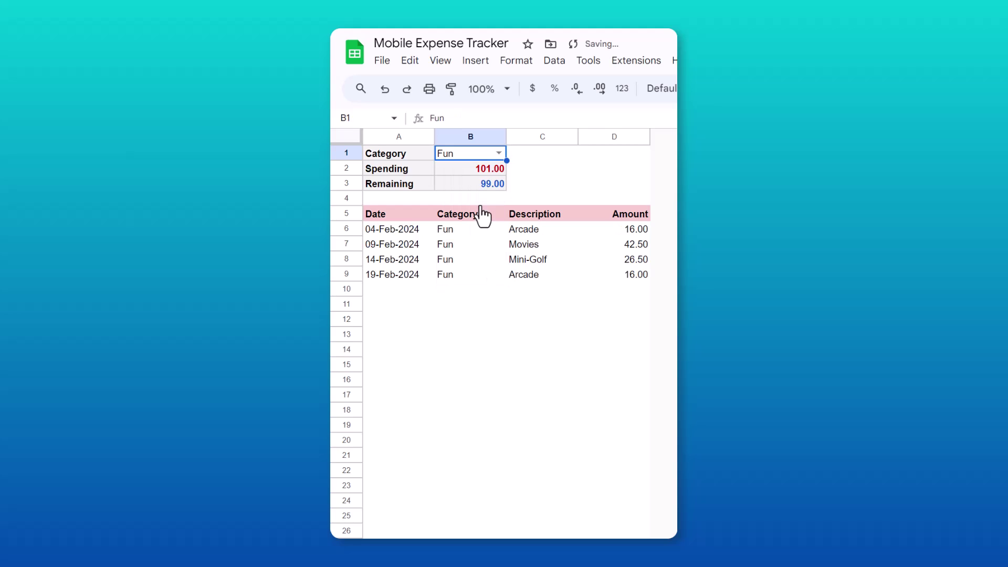
{"action": "left_click", "coordinate": [500, 158]}
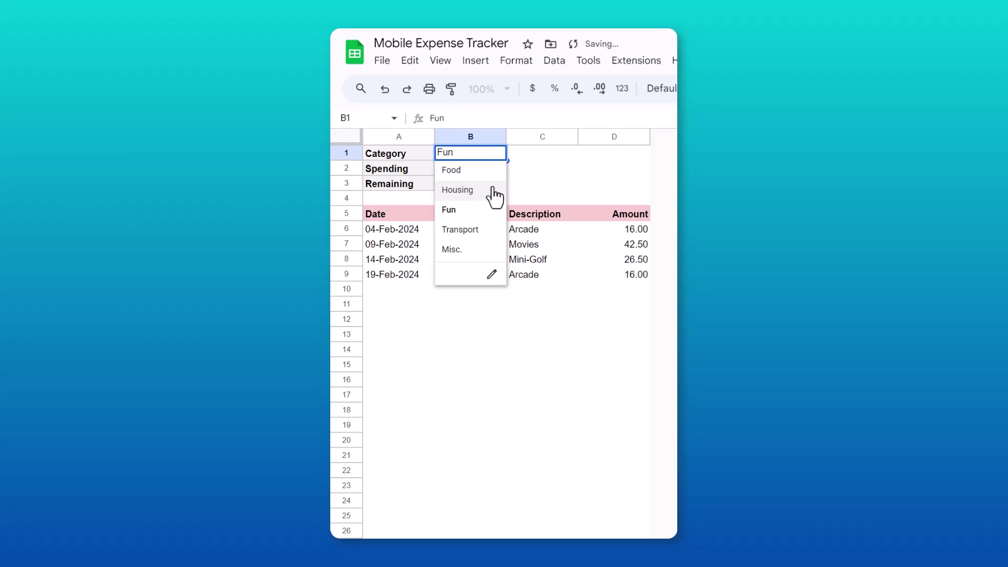
{"action": "left_click", "coordinate": [479, 231]}
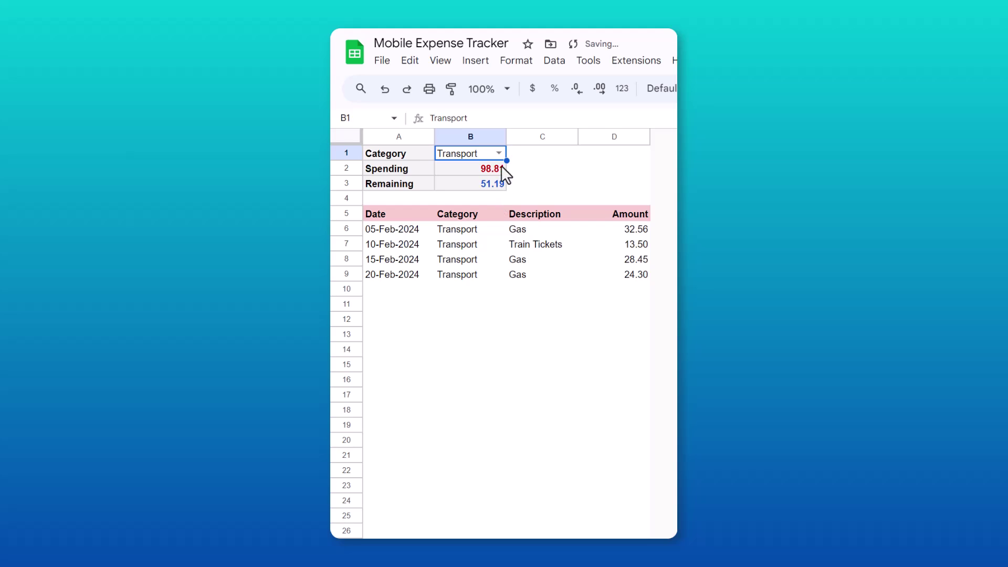
{"action": "left_click", "coordinate": [500, 157]}
{"action": "left_click", "coordinate": [483, 250]}
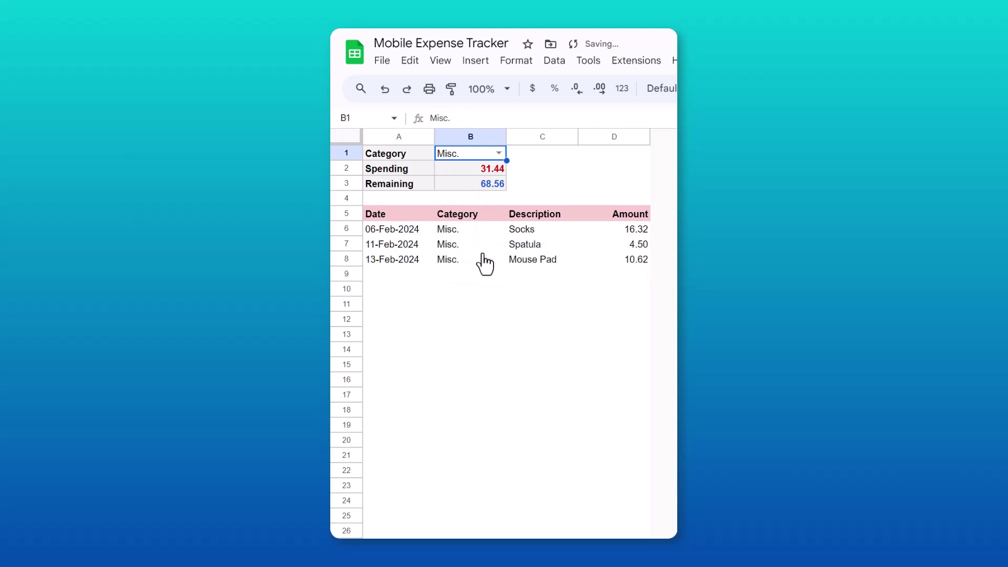
{"action": "left_click", "coordinate": [500, 153]}
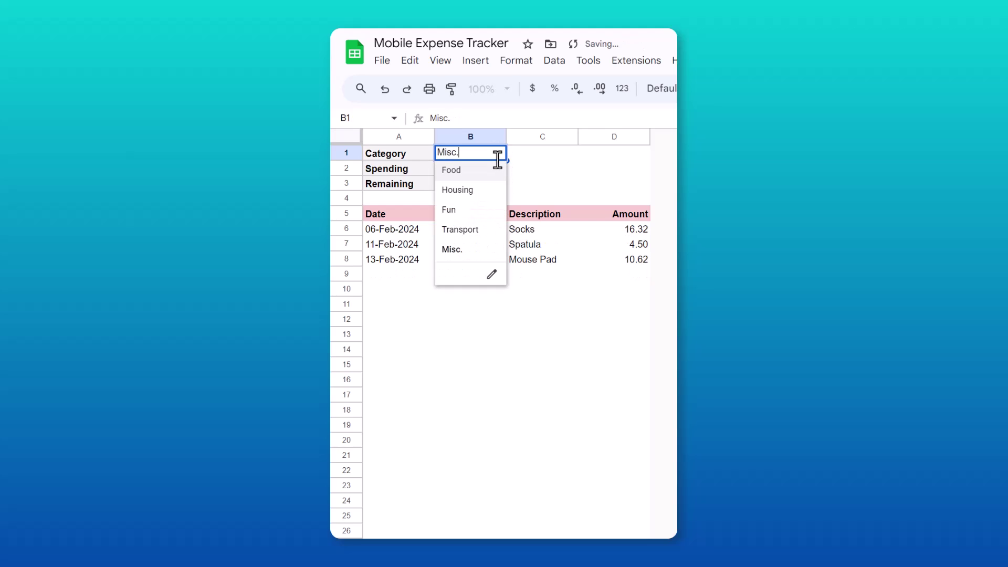
{"action": "left_click", "coordinate": [486, 170]}
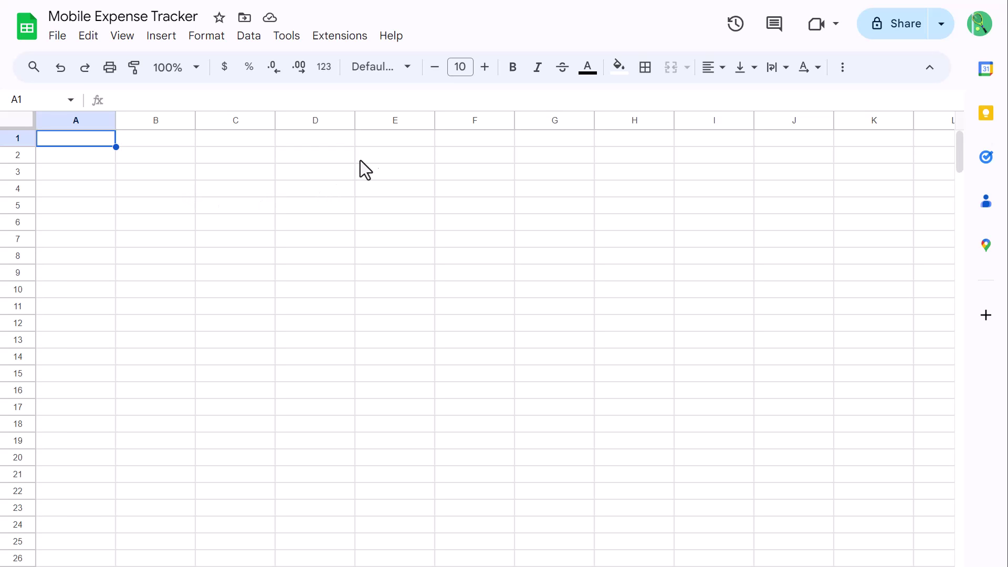
Delete columns E through Z from the blank sheet, keeping only columns A to D.
{"action": "left_click_drag", "start_coordinate": [389, 122], "coordinate": [990, 129]}
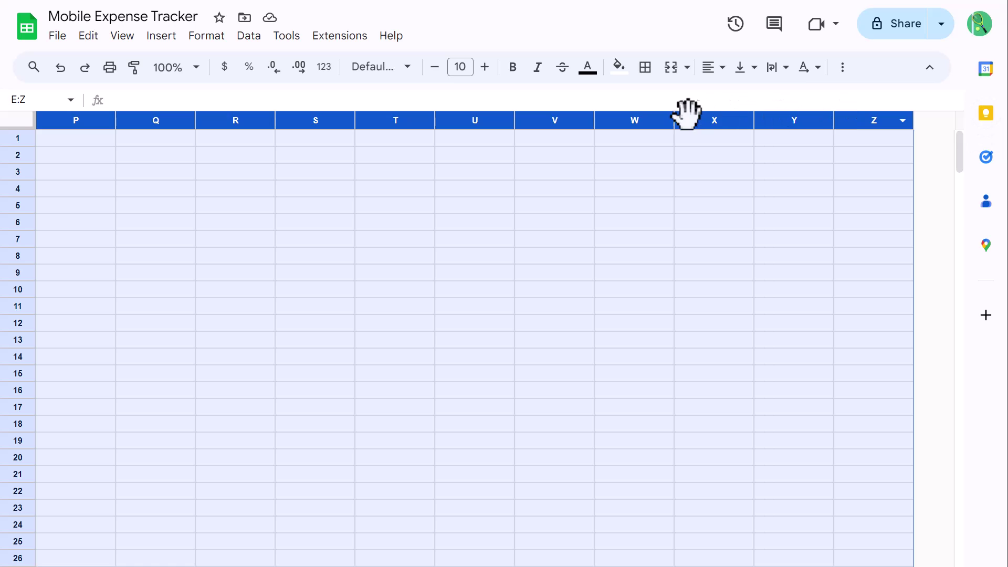
{"action": "right_click", "coordinate": [675, 124]}
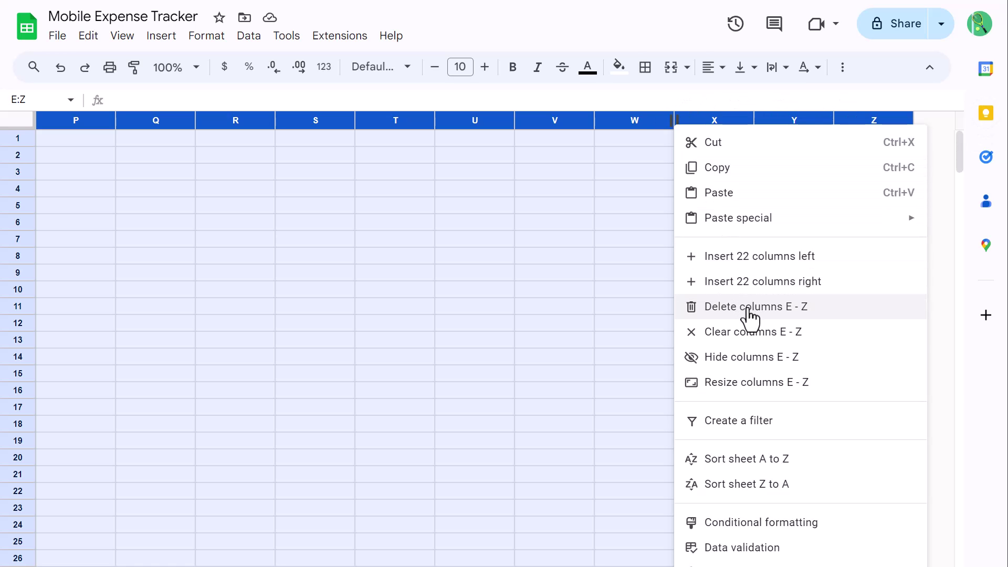
{"action": "left_click", "coordinate": [688, 306]}
{"action": "left_click", "coordinate": [215, 190]}
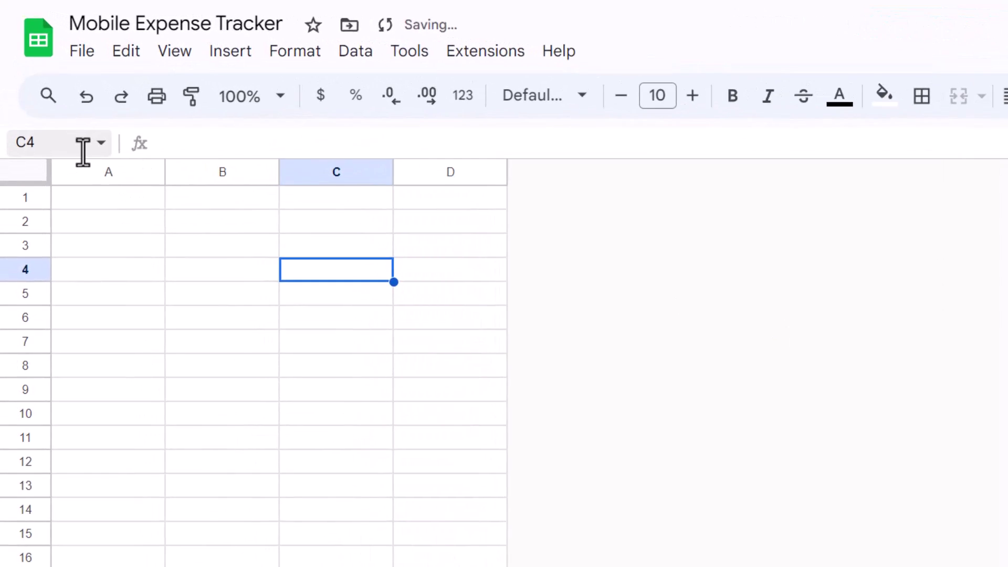
Delete rows 101 through 1000 from the sheet.
{"action": "left_click", "coordinate": [83, 152]}
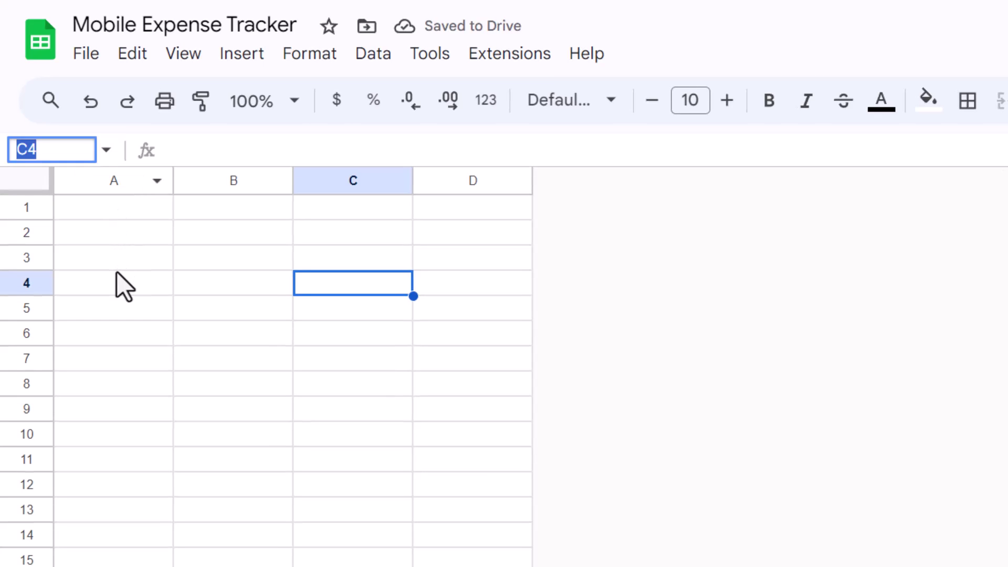
{"action": "type", "text": "101:1000"}
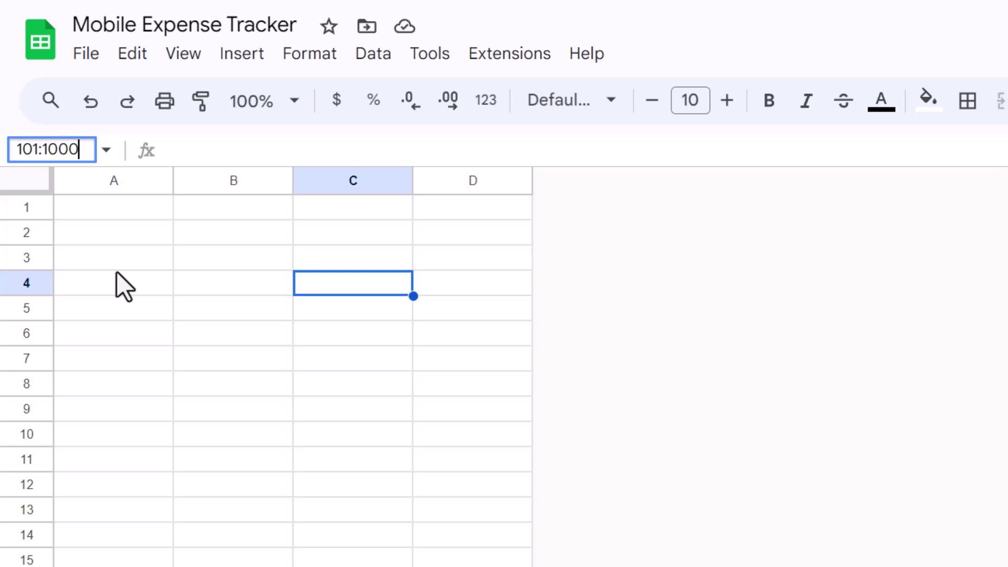
{"action": "key", "text": "Return"}
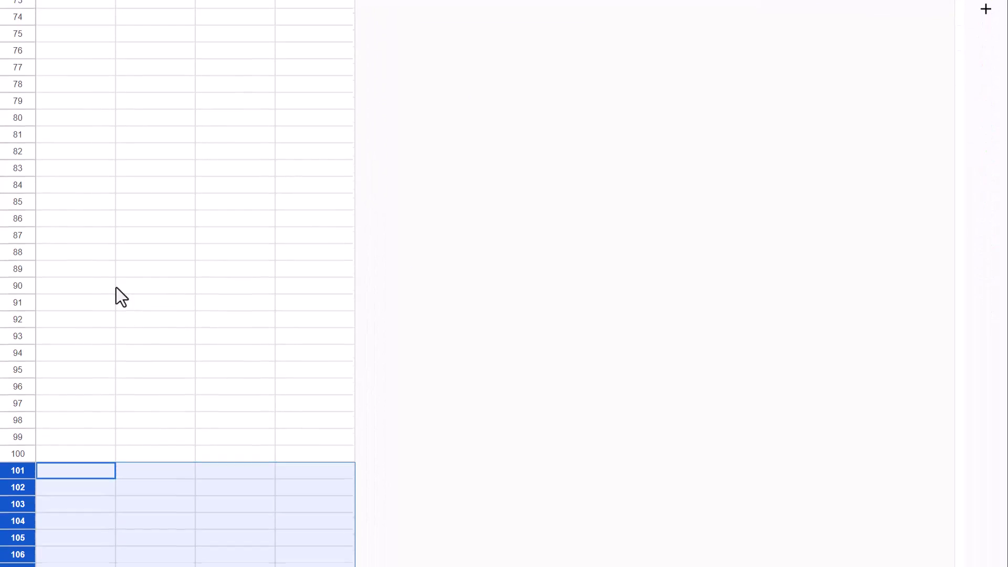
{"action": "scroll", "coordinate": [95, 336], "scroll_direction": "down", "scroll_amount": 2}
{"action": "scroll", "coordinate": [74, 409], "scroll_direction": "down", "scroll_amount": 1}
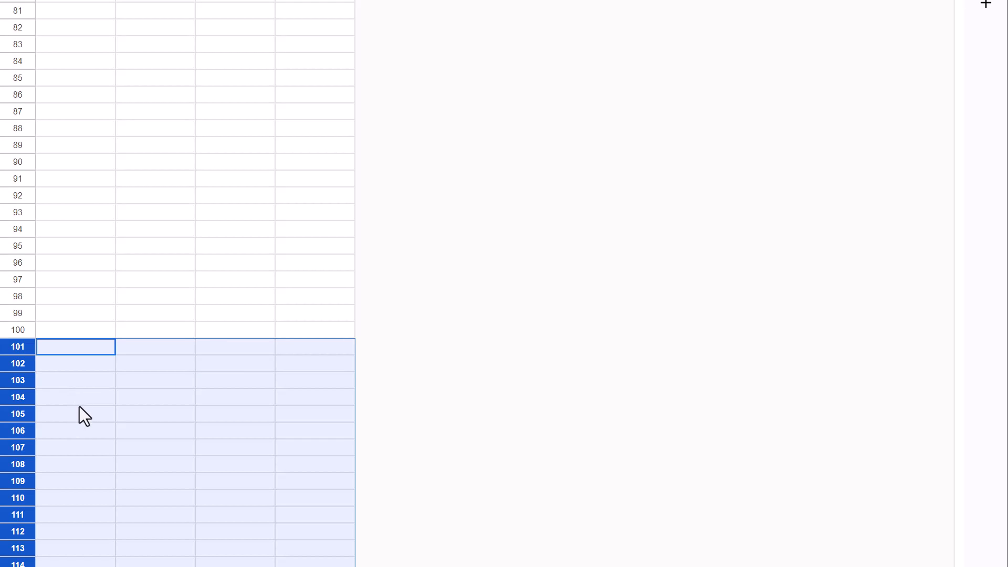
{"action": "right_click", "coordinate": [19, 372]}
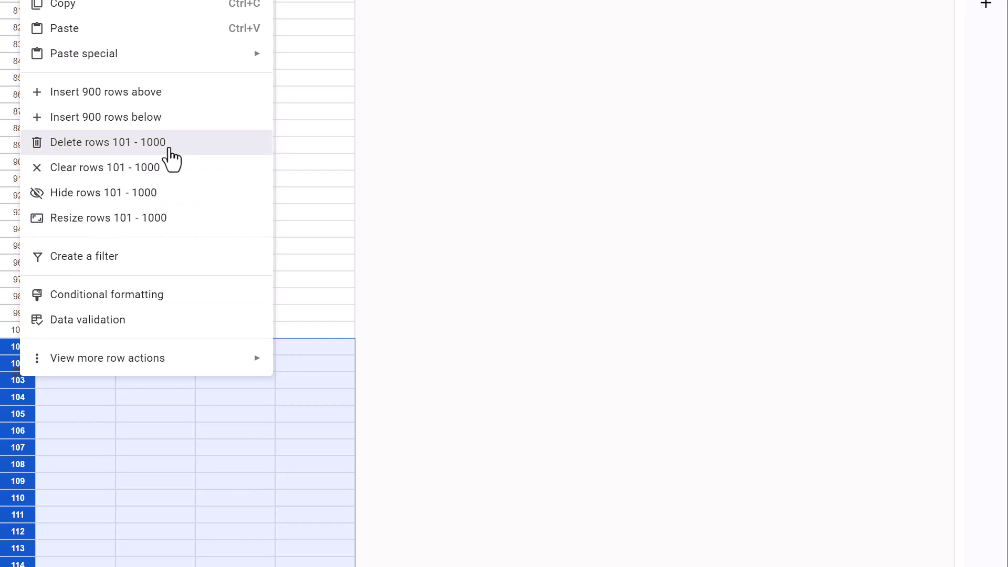
{"action": "left_click", "coordinate": [169, 150]}
{"action": "left_click", "coordinate": [169, 148]}
{"action": "scroll", "coordinate": [185, 160], "scroll_direction": "up", "scroll_amount": 12}
{"action": "scroll", "coordinate": [186, 451], "scroll_direction": "up", "scroll_amount": 6}
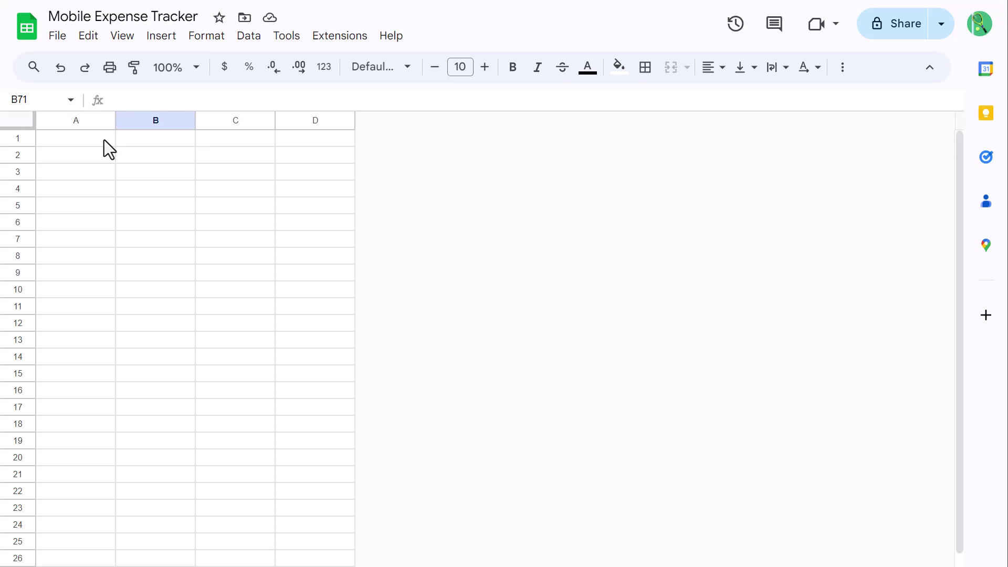
Duplicate Sheet1 twice so the spreadsheet has three identical blank sheets.
{"action": "scroll", "coordinate": [121, 143], "scroll_direction": "down", "scroll_amount": 7}
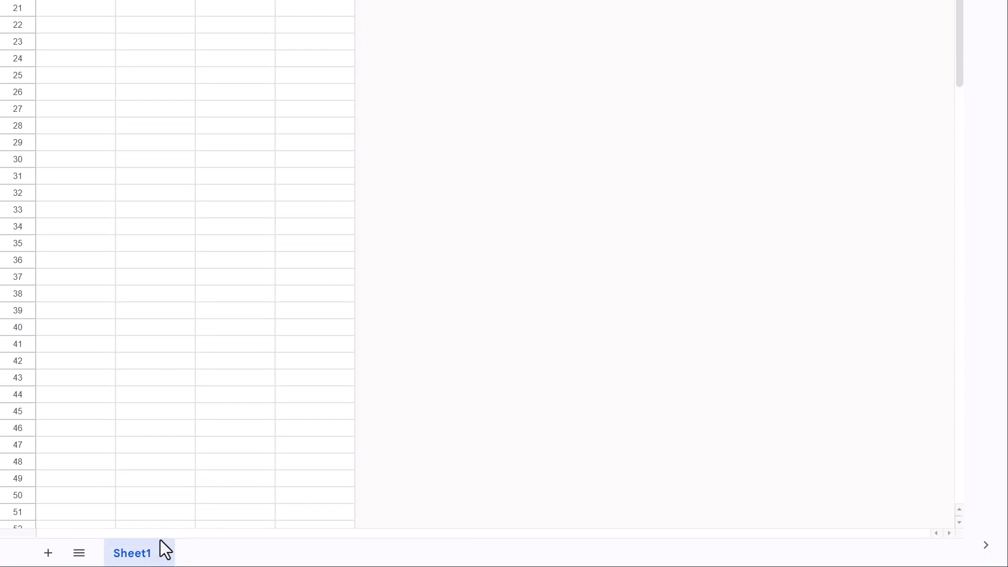
{"action": "left_click", "coordinate": [133, 553]}
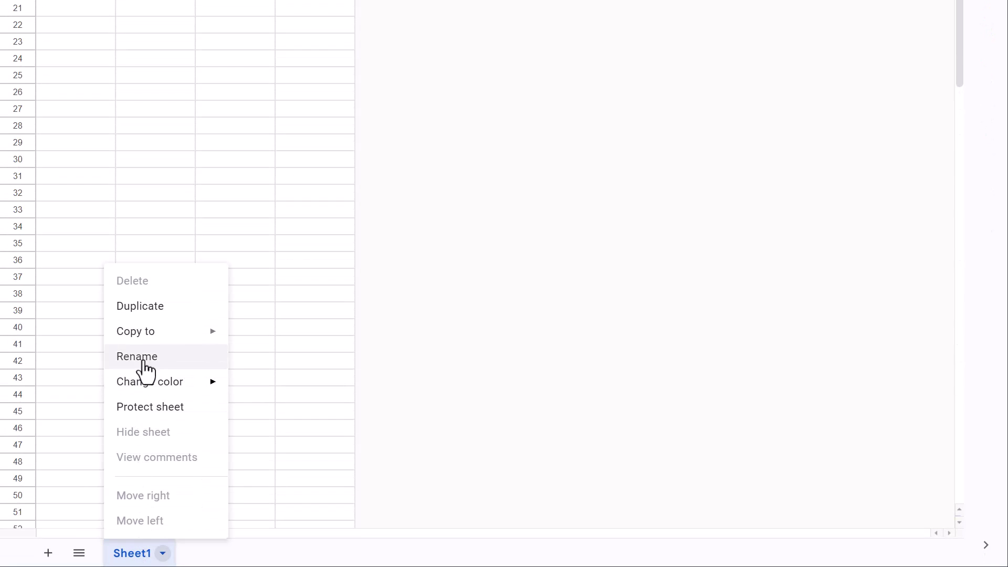
{"action": "left_click", "coordinate": [165, 310]}
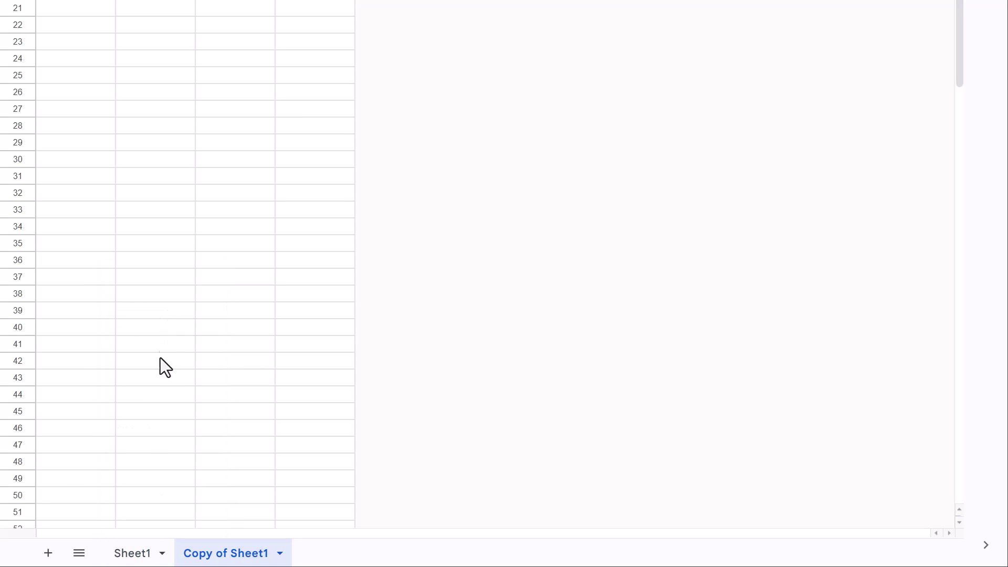
{"action": "right_click", "coordinate": [137, 554]}
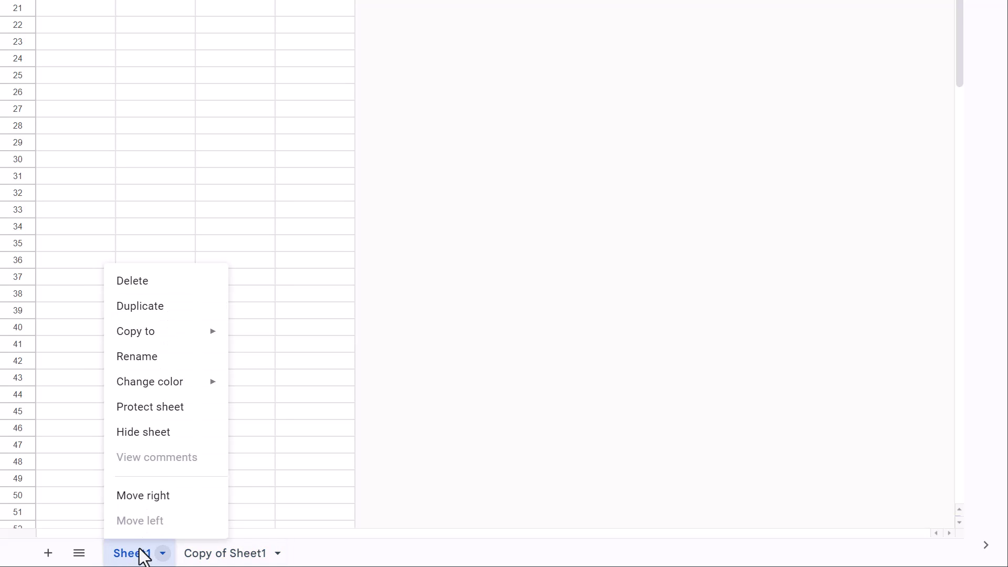
{"action": "left_click", "coordinate": [181, 310]}
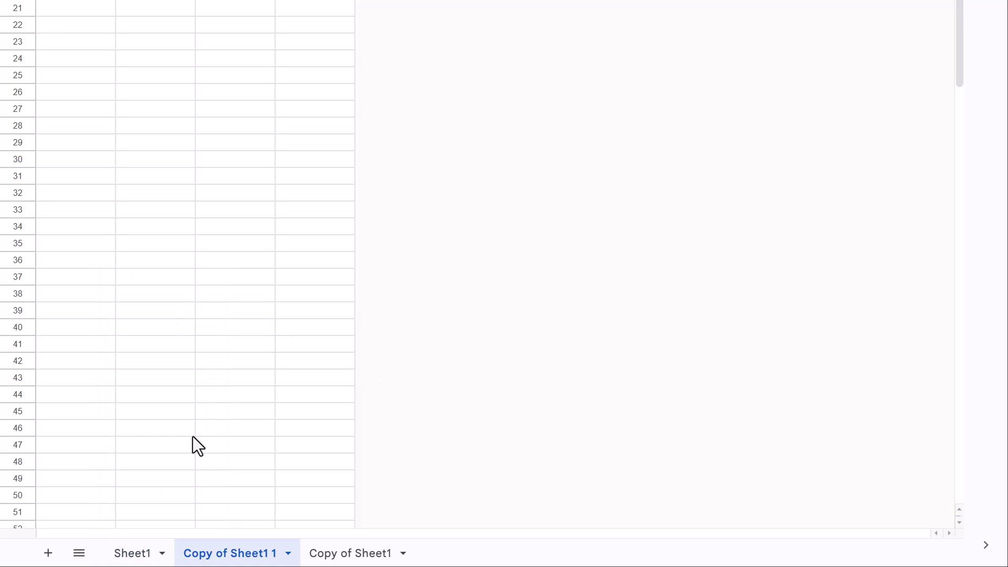
Rename the three sheets, in tab order, as Dashboard, Expenses and Categories.
{"action": "double_click", "coordinate": [137, 553]}
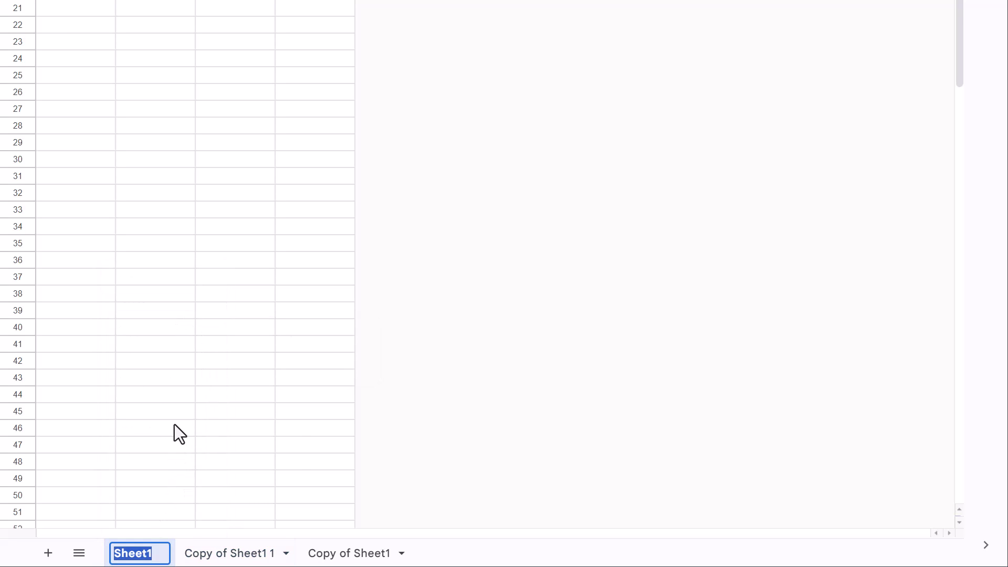
{"action": "type", "text": "Dashboard"}
{"action": "key", "text": "Return"}
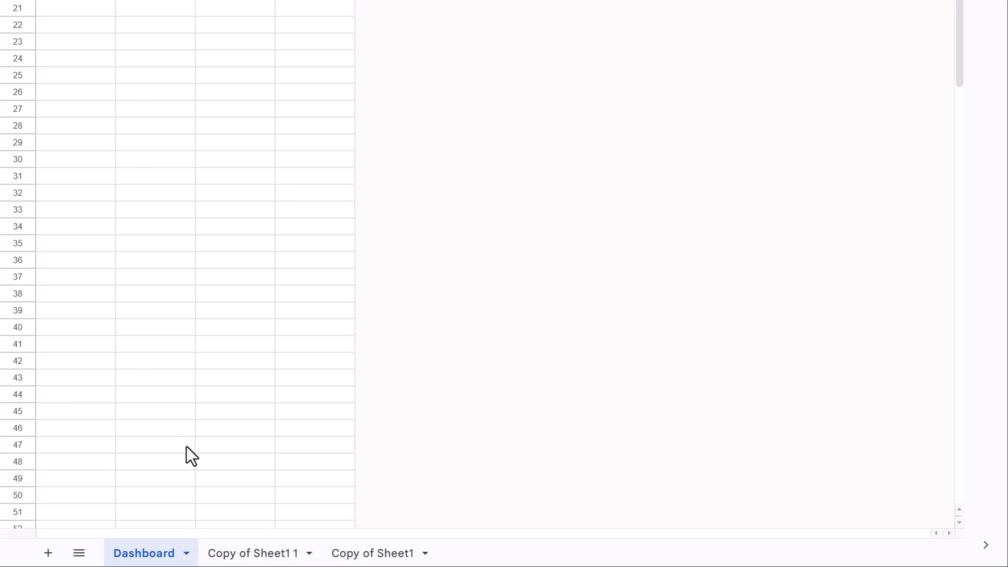
{"action": "double_click", "coordinate": [247, 553]}
{"action": "type", "text": "Expenses"}
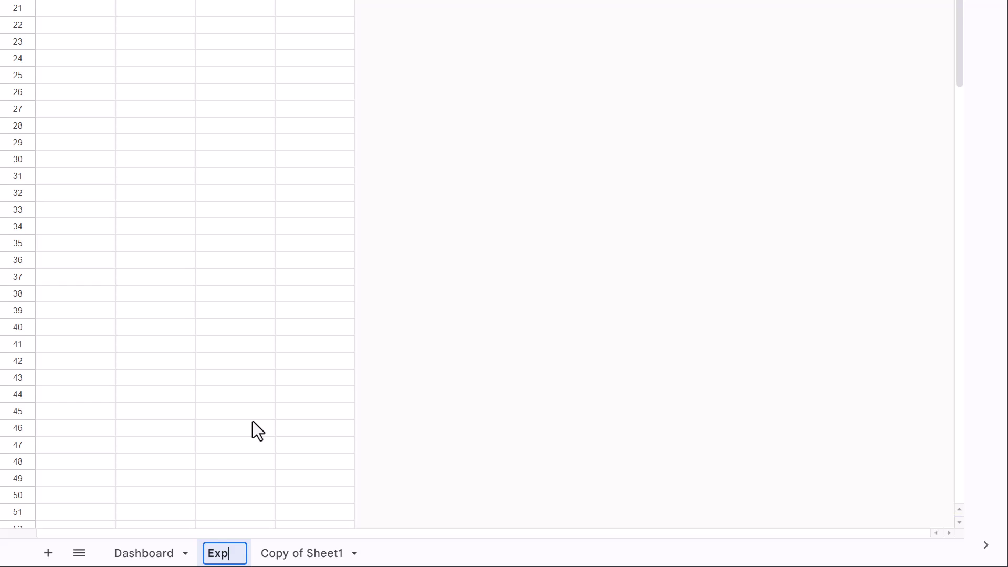
{"action": "key", "text": "Return"}
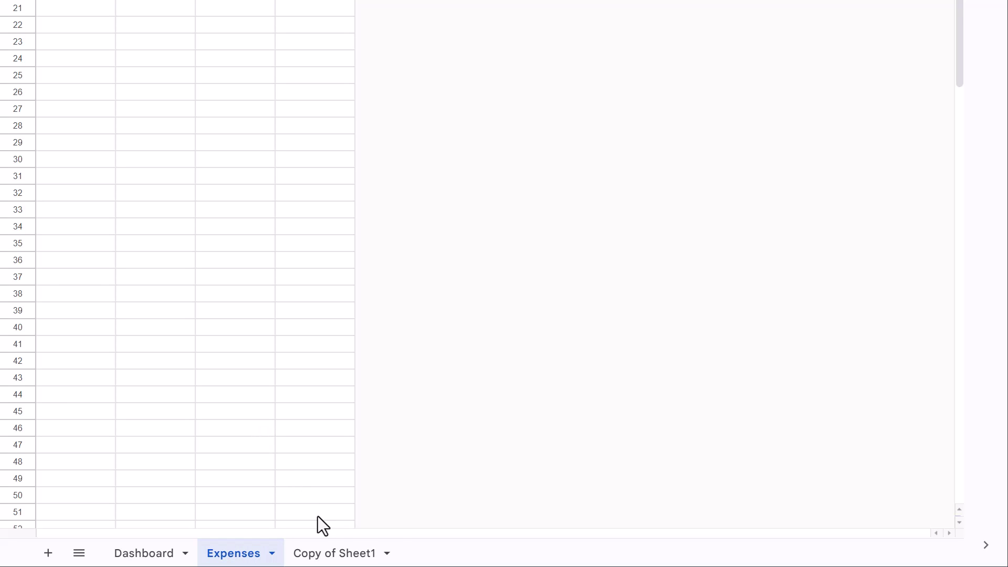
{"action": "double_click", "coordinate": [321, 553]}
{"action": "type", "text": "Categories"}
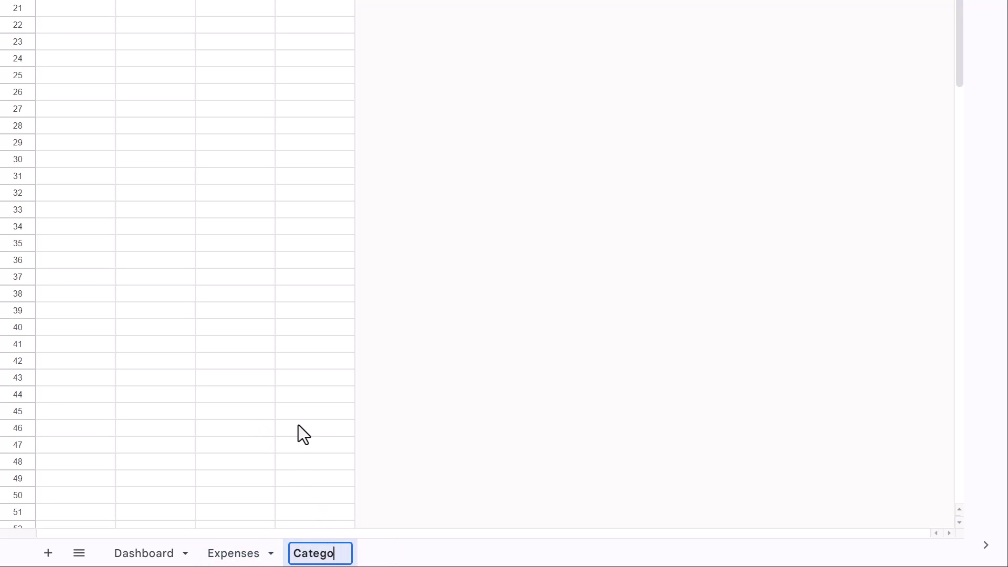
{"action": "key", "text": "Return"}
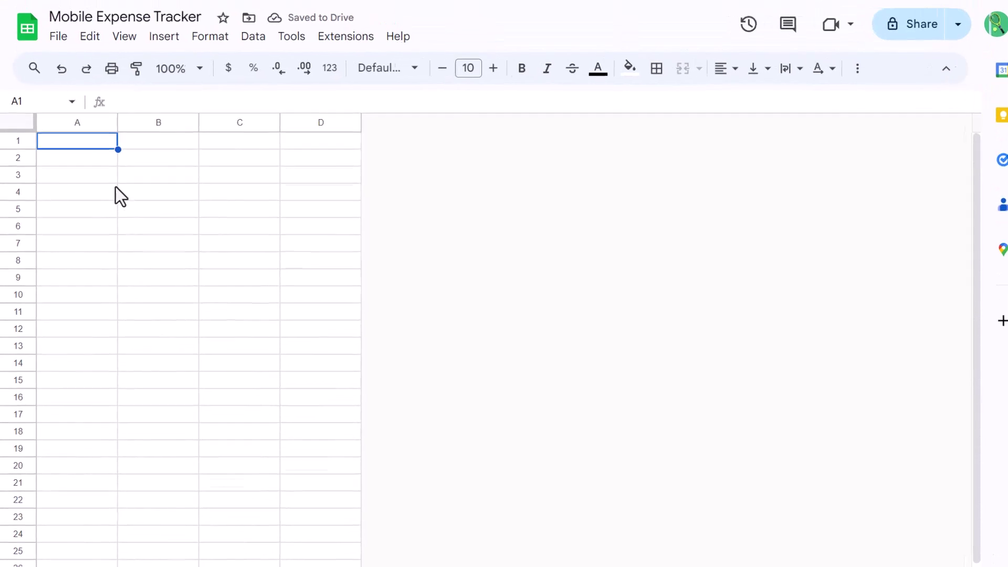
Delete rows 23 through 100 from the Categories sheet.
{"action": "left_click", "coordinate": [48, 103]}
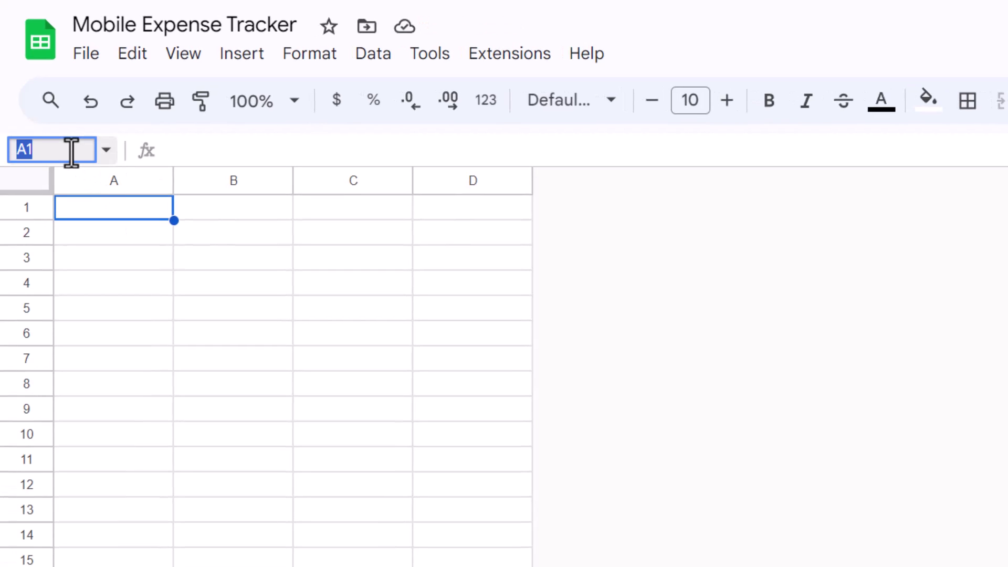
{"action": "type", "text": "23:100"}
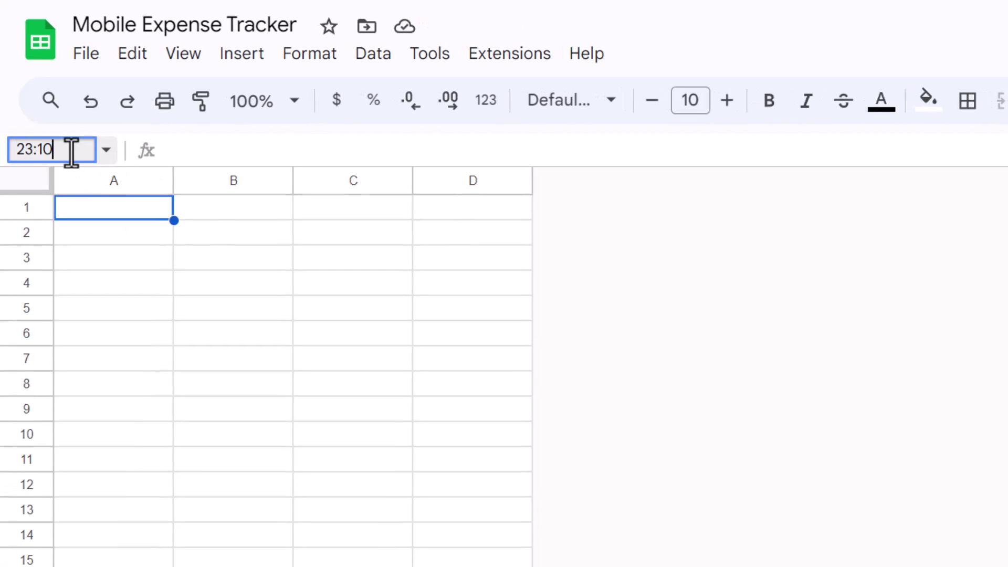
{"action": "key", "text": "Return"}
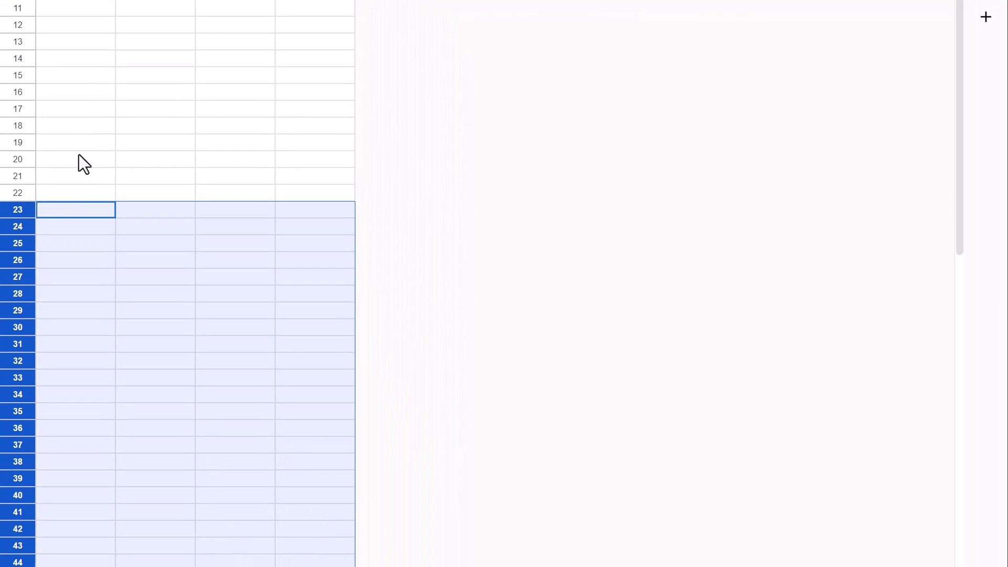
{"action": "right_click", "coordinate": [19, 210]}
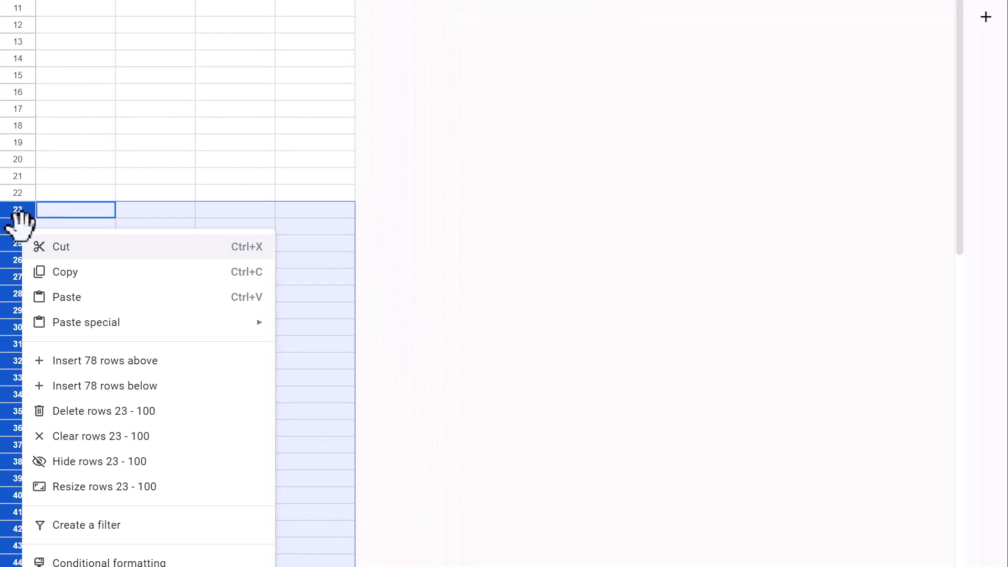
{"action": "left_click", "coordinate": [71, 411]}
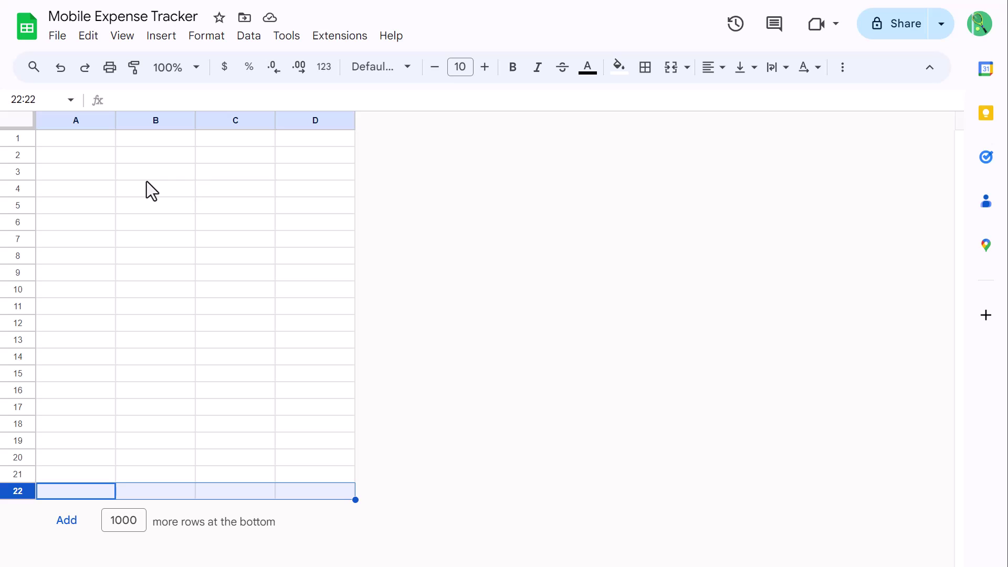
Enter the headers Category, Budget, Spending and Remaining in cells A1 through D1 of the Categories sheet.
{"action": "left_click", "coordinate": [103, 143]}
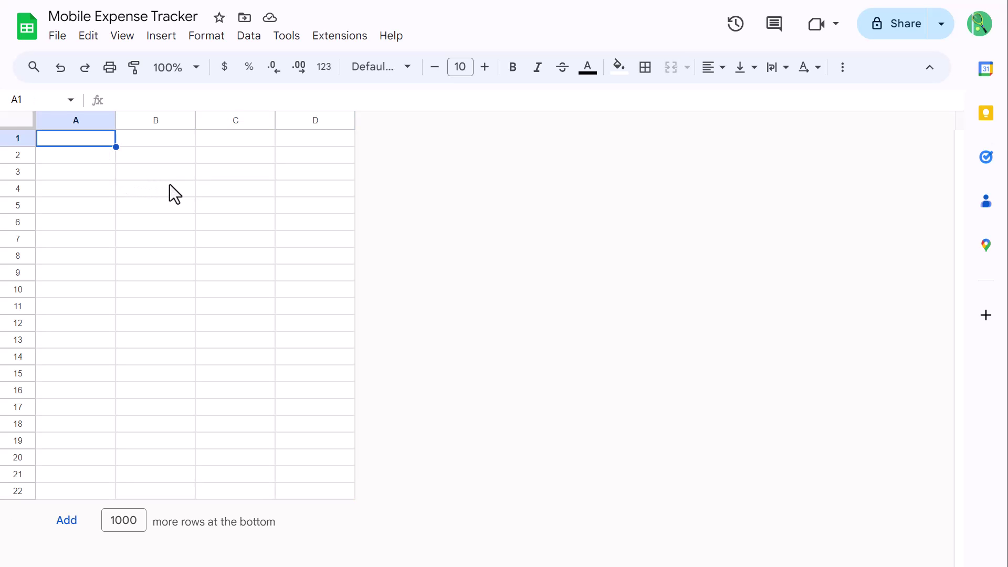
{"action": "type", "text": "Categ"}
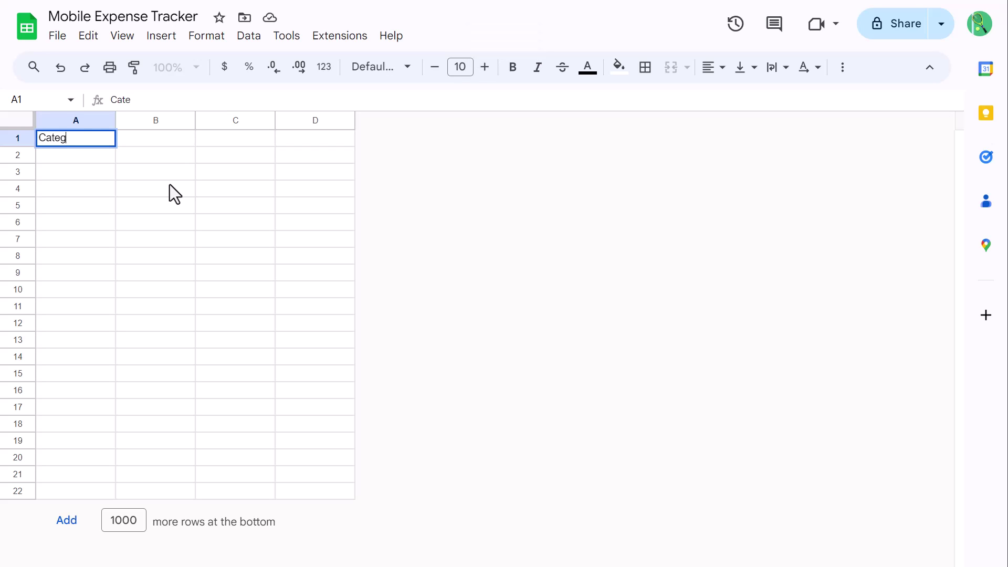
{"action": "type", "text": "ory"}
{"action": "key", "text": "Tab"}
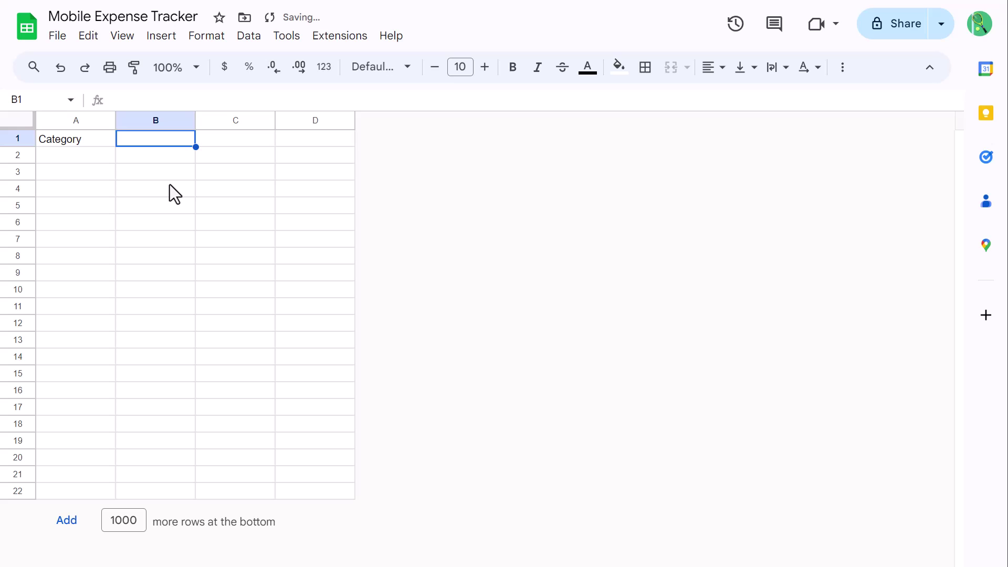
{"action": "type", "text": "Budget"}
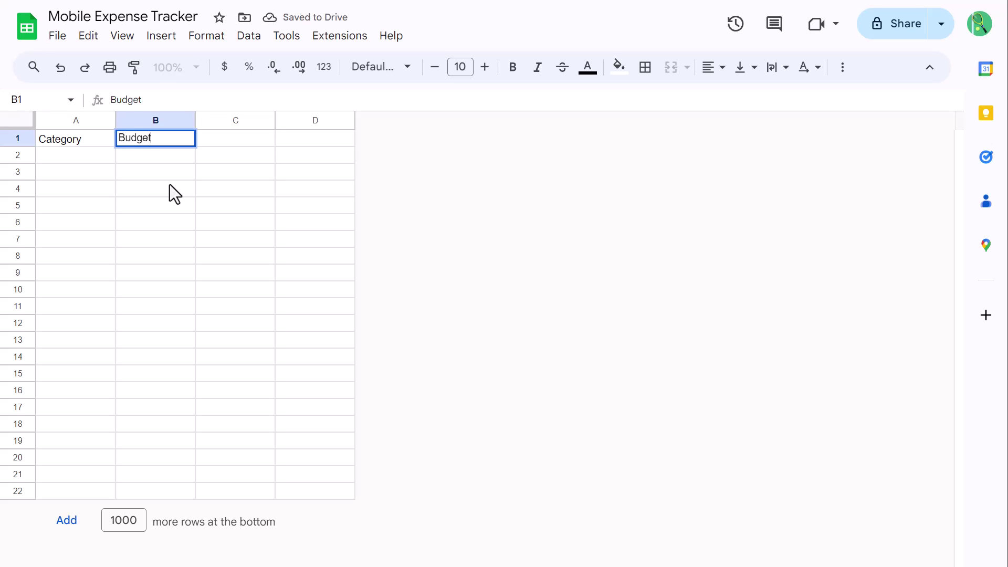
{"action": "key", "text": "Tab"}
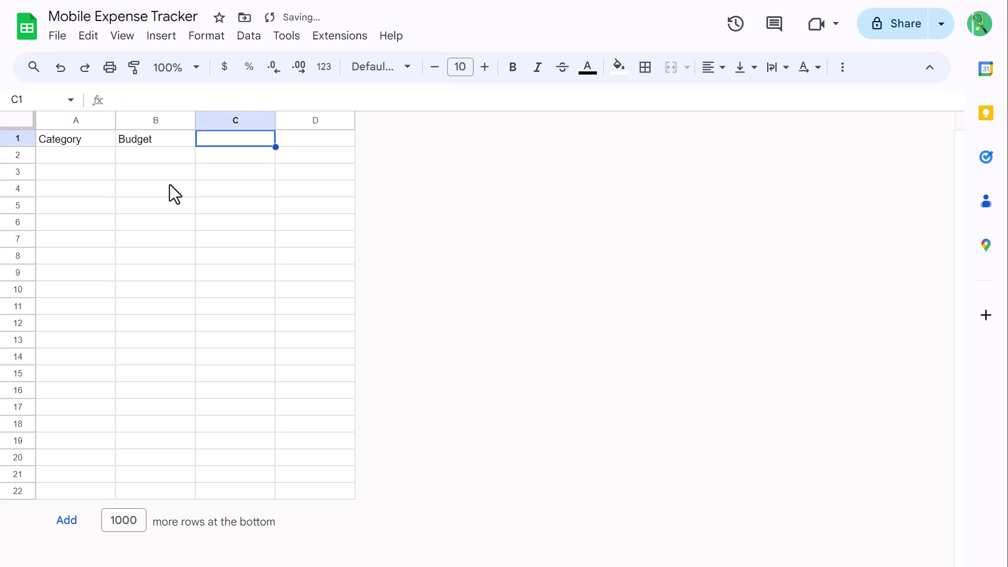
{"action": "type", "text": "Spending"}
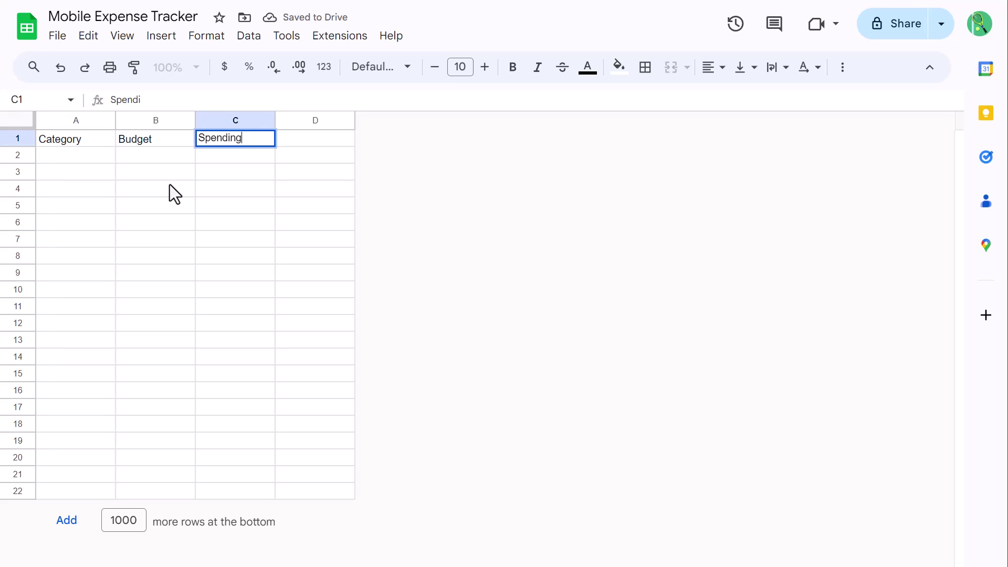
{"action": "key", "text": "Tab"}
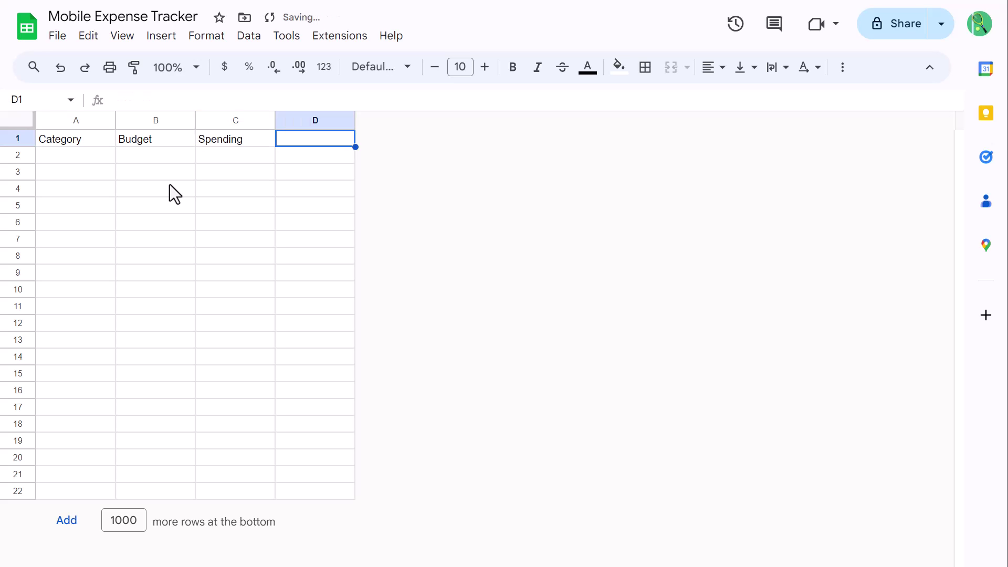
{"action": "type", "text": "Remaining"}
{"action": "key", "text": "Return"}
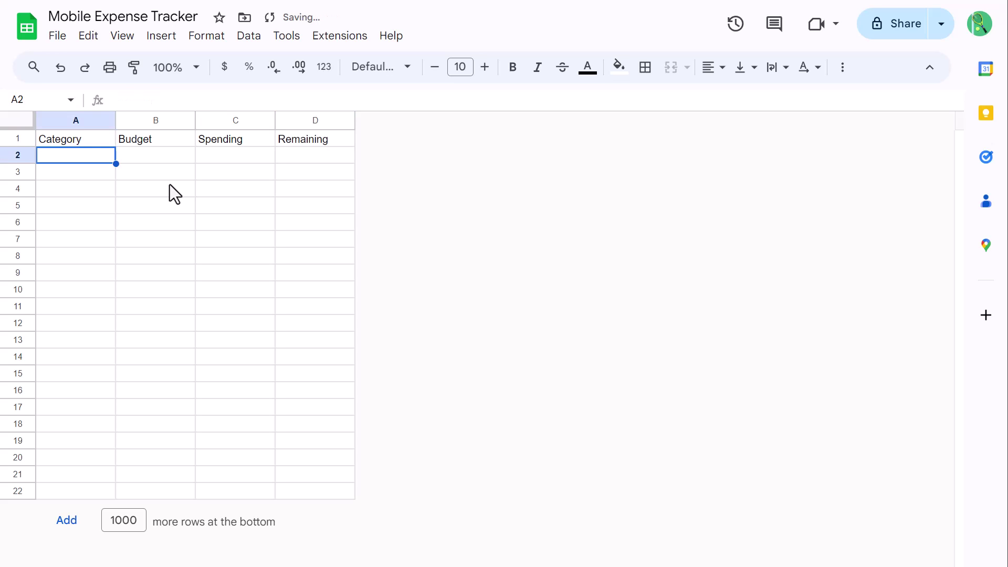
Make the header row A1:D1 bold and give it a light blue fill.
{"action": "left_click_drag", "start_coordinate": [106, 140], "coordinate": [305, 136]}
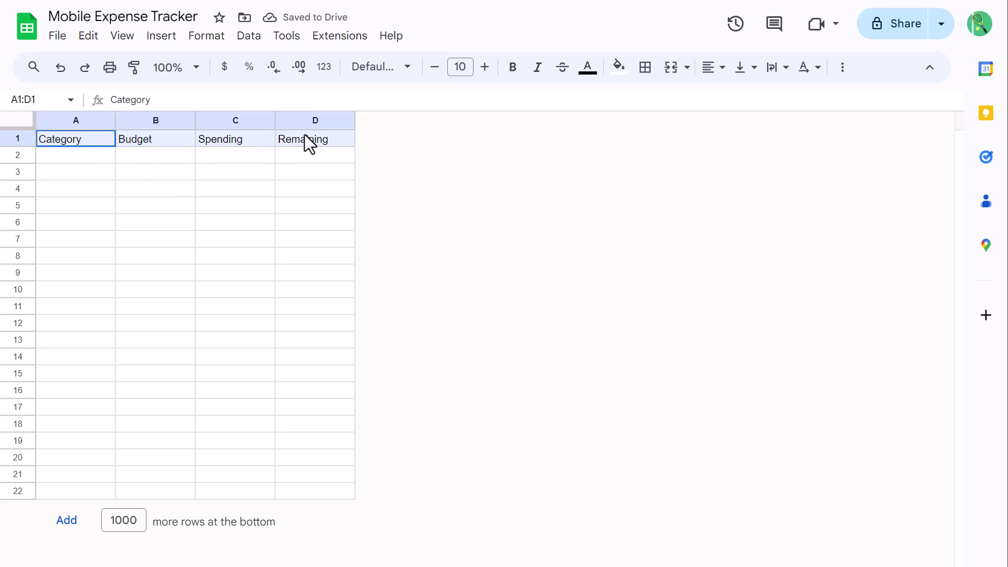
{"action": "left_click", "coordinate": [513, 76]}
{"action": "left_click", "coordinate": [622, 74]}
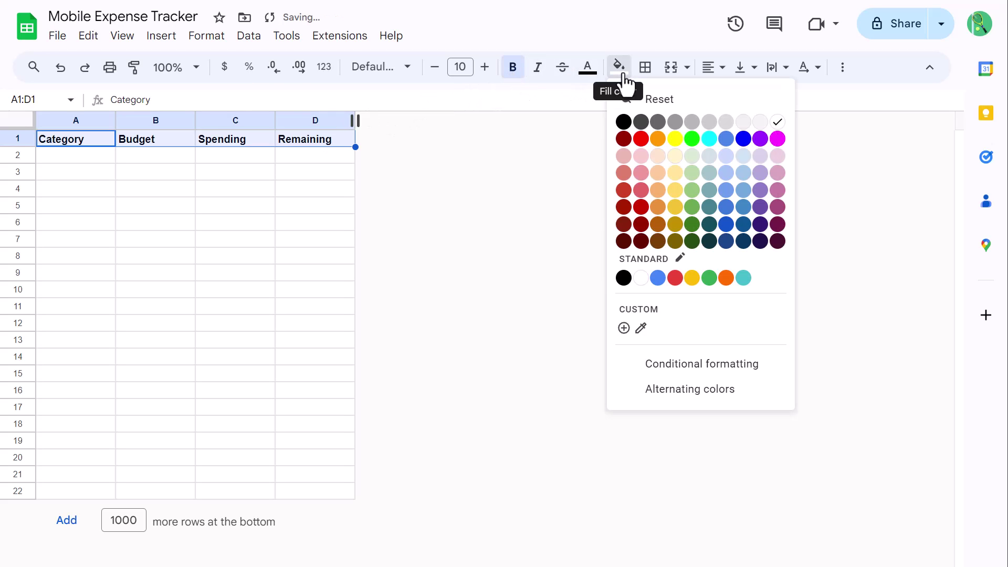
{"action": "left_click", "coordinate": [743, 157]}
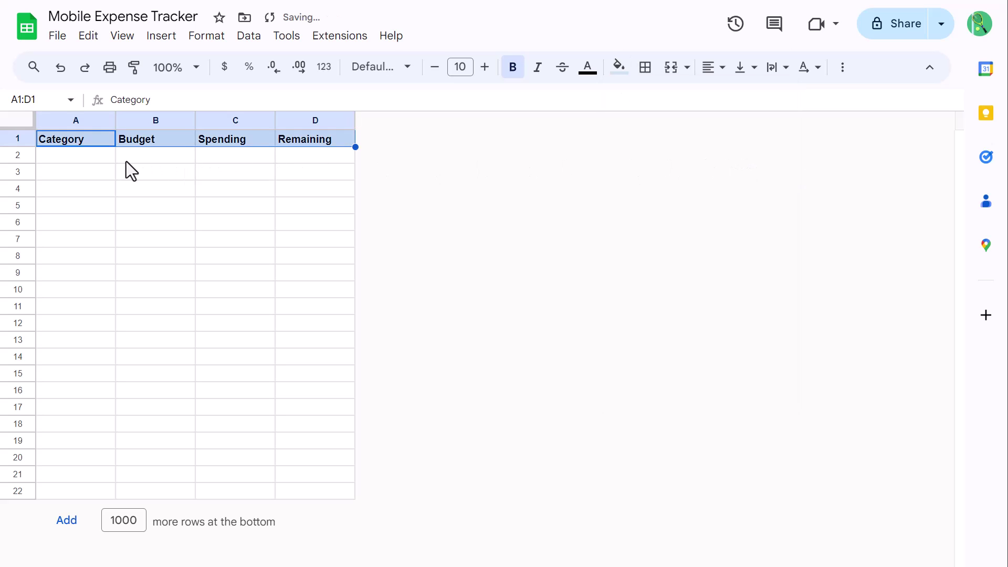
From A2 down, enter the categories and budgets Food 250, Housing 1000, Fun 200, Transport 150 and Misc. 100.
{"action": "left_click", "coordinate": [103, 159]}
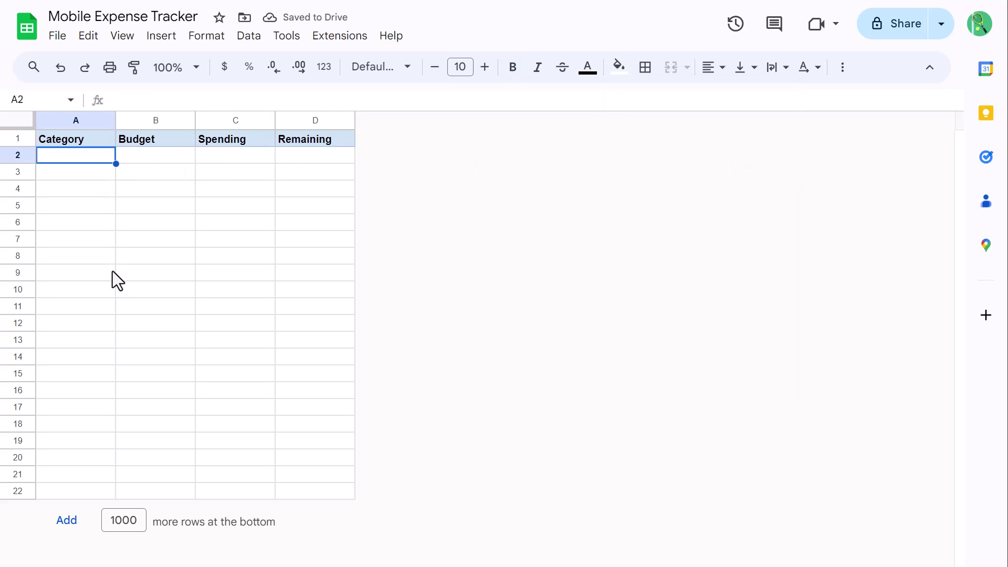
{"action": "type", "text": "Food\t250 Housing\t1000 Fun\t200 Transport\t150 Misc.\t100"}
{"action": "left_click", "coordinate": [140, 278]}
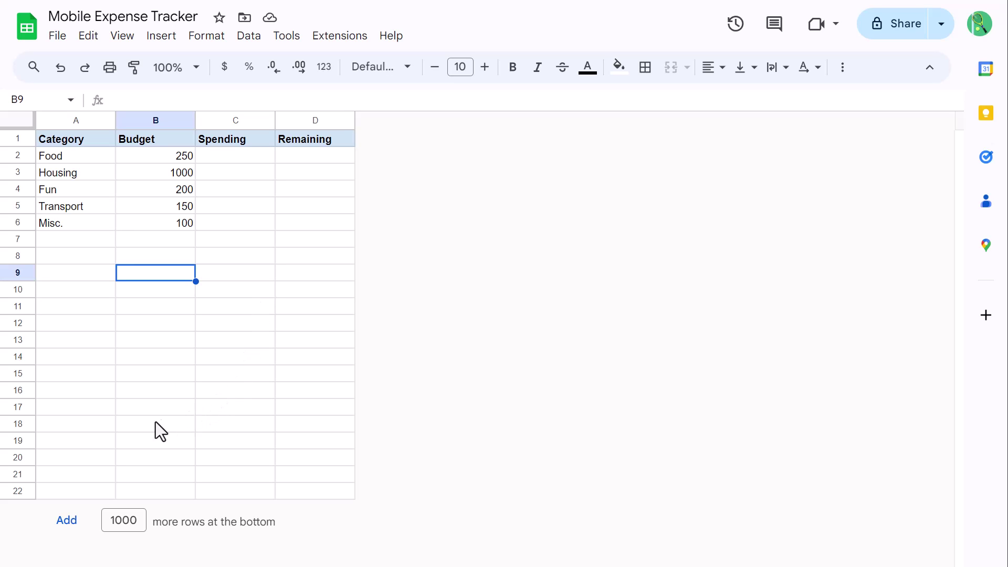
Label the last row by entering TOTAL in cell A22.
{"action": "left_click", "coordinate": [81, 492]}
{"action": "type", "text": "TOTAL"}
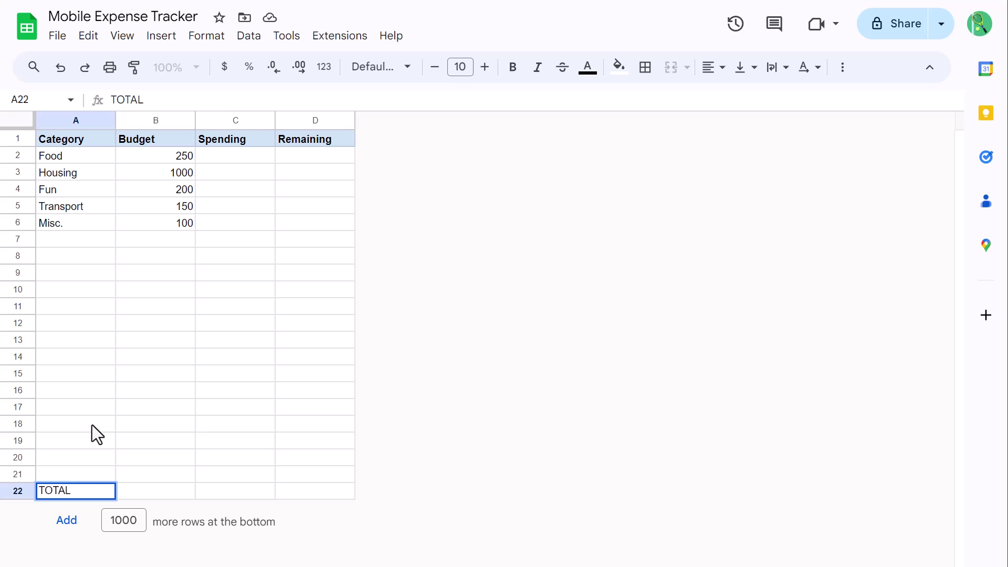
{"action": "key", "text": "Tab"}
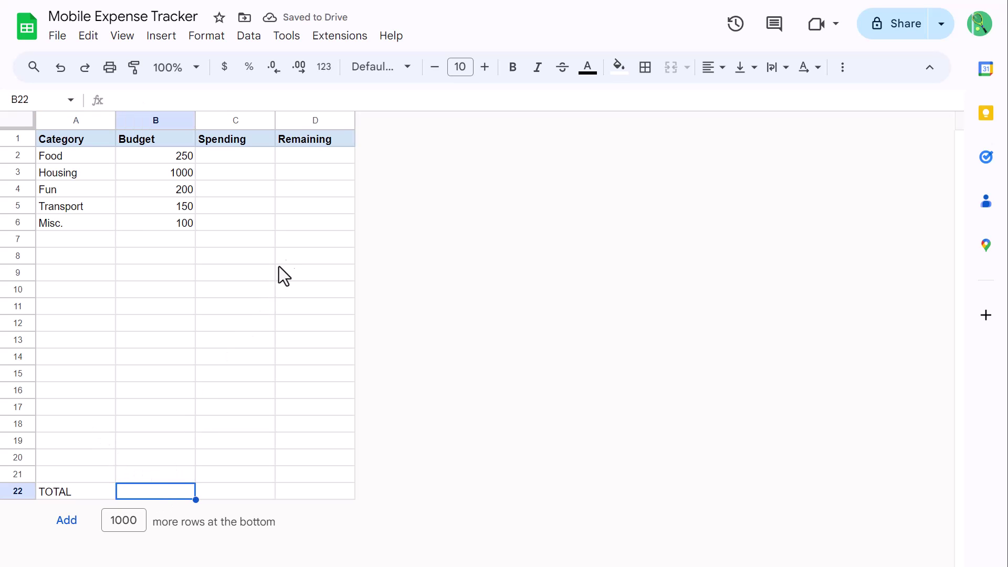
Enter =SUM(B2:B21) in cell B22 and copy the formula across to C22 and D22.
{"action": "left_click", "coordinate": [341, 103]}
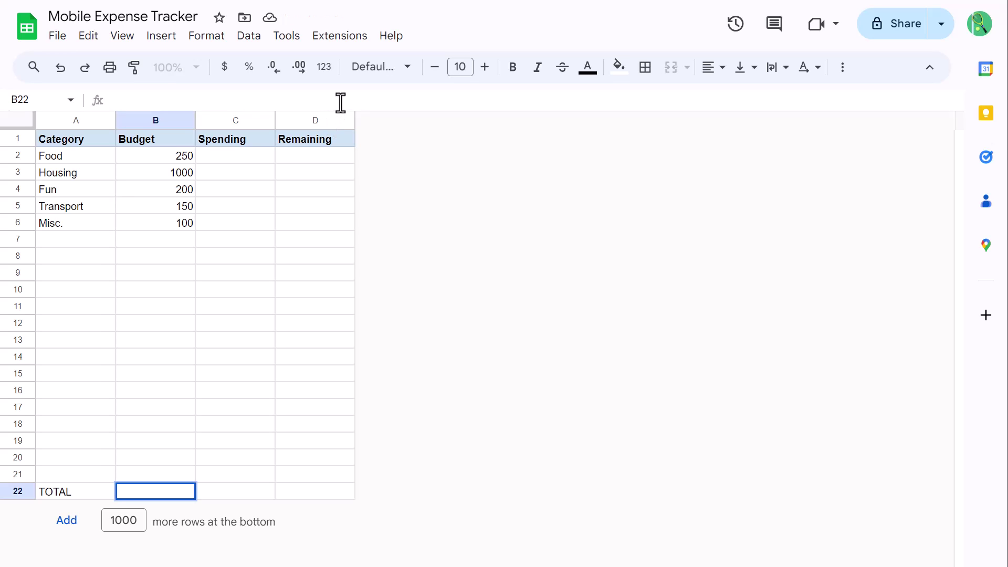
{"action": "type", "text": "="}
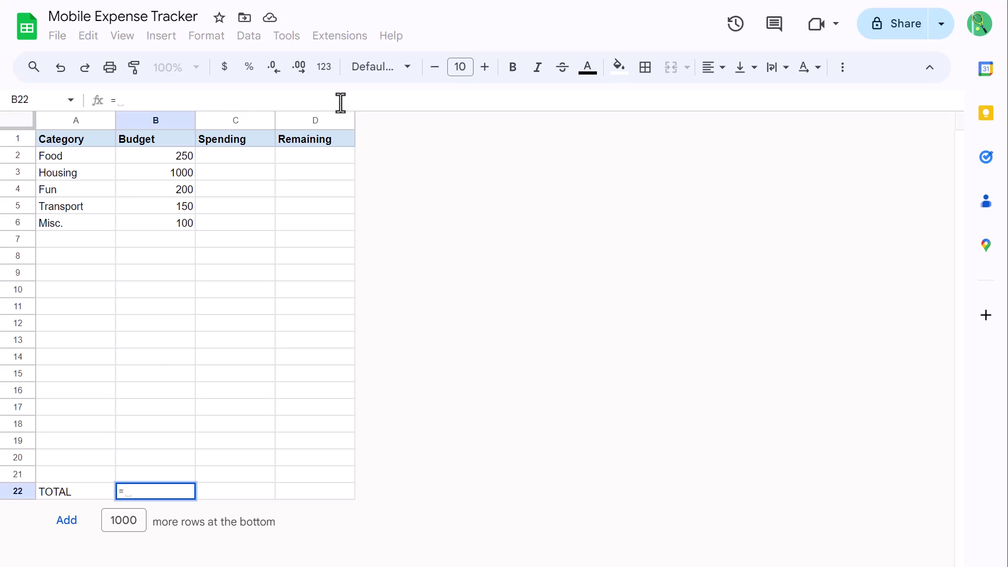
{"action": "type", "text": "sum"}
{"action": "key", "text": "Tab"}
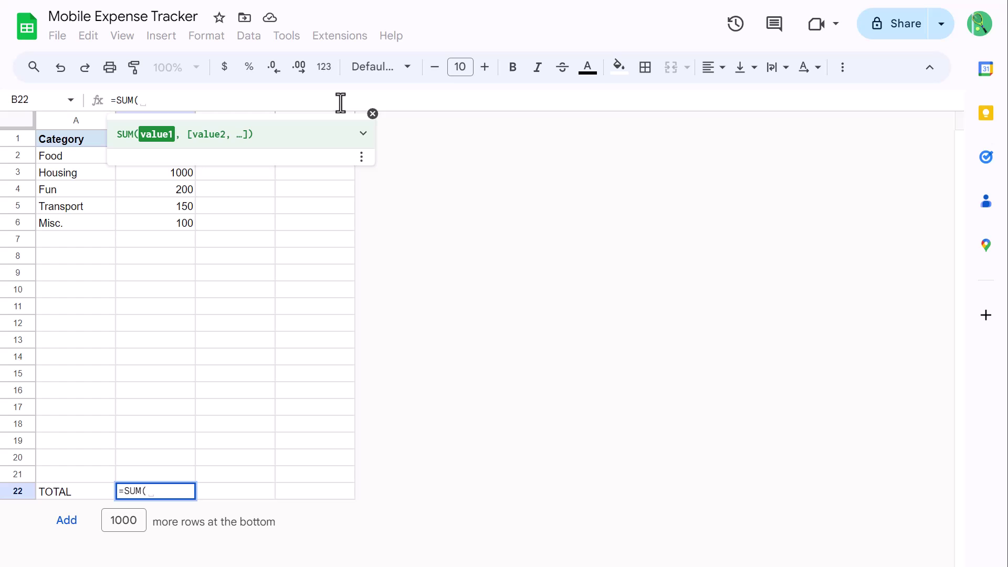
{"action": "type", "text": "B2:"}
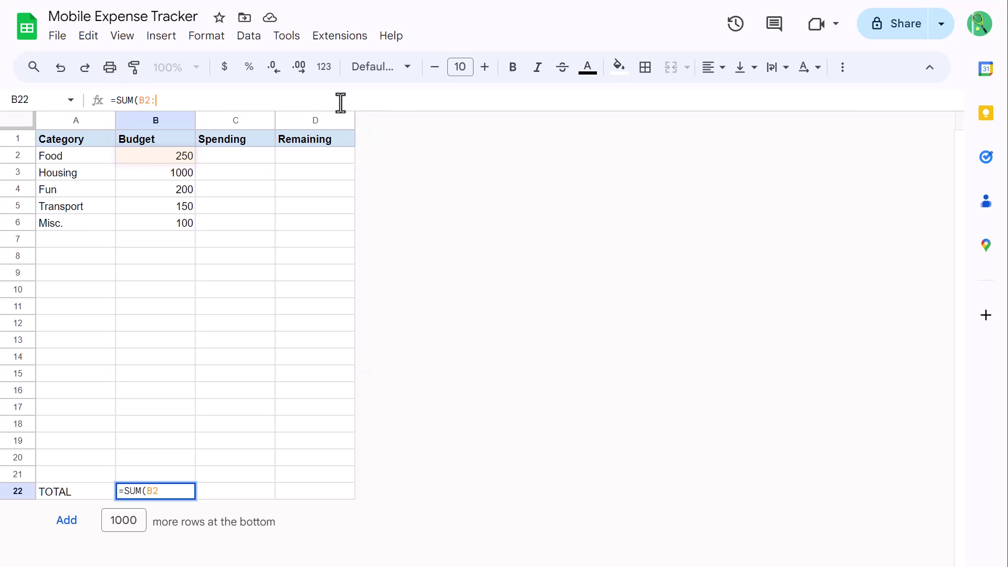
{"action": "type", "text": "B21"}
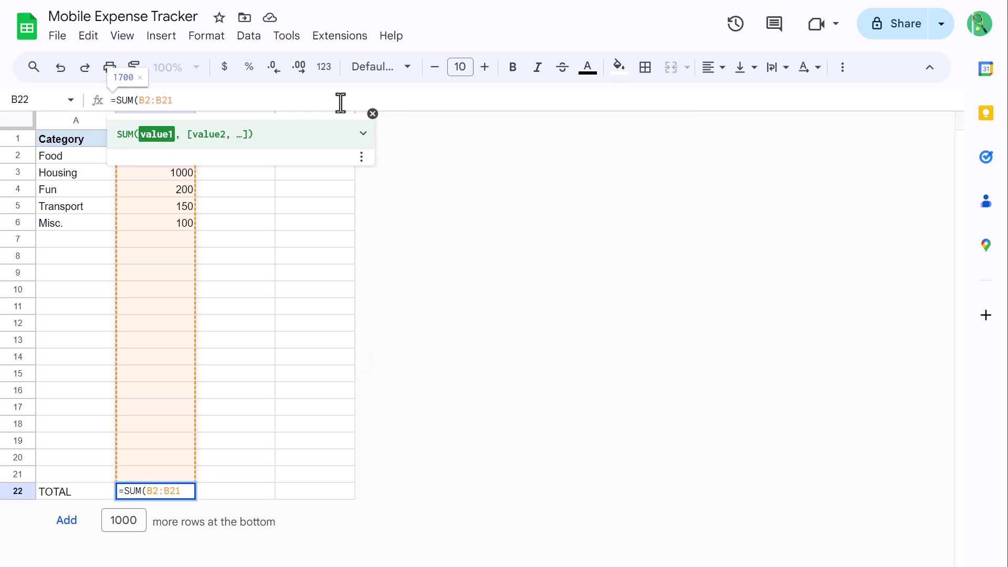
{"action": "type", "text": ")"}
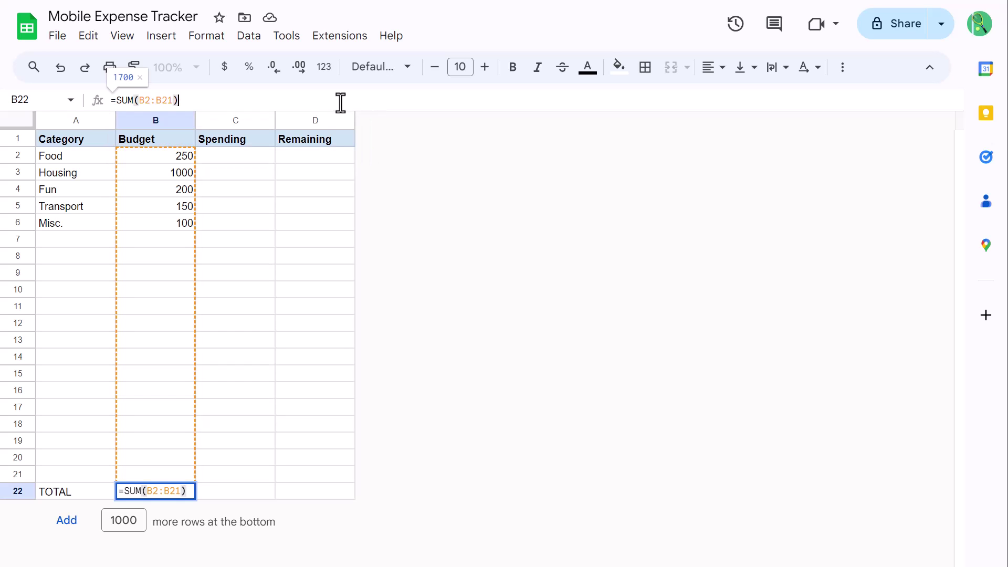
{"action": "key", "text": "shift+Tab"}
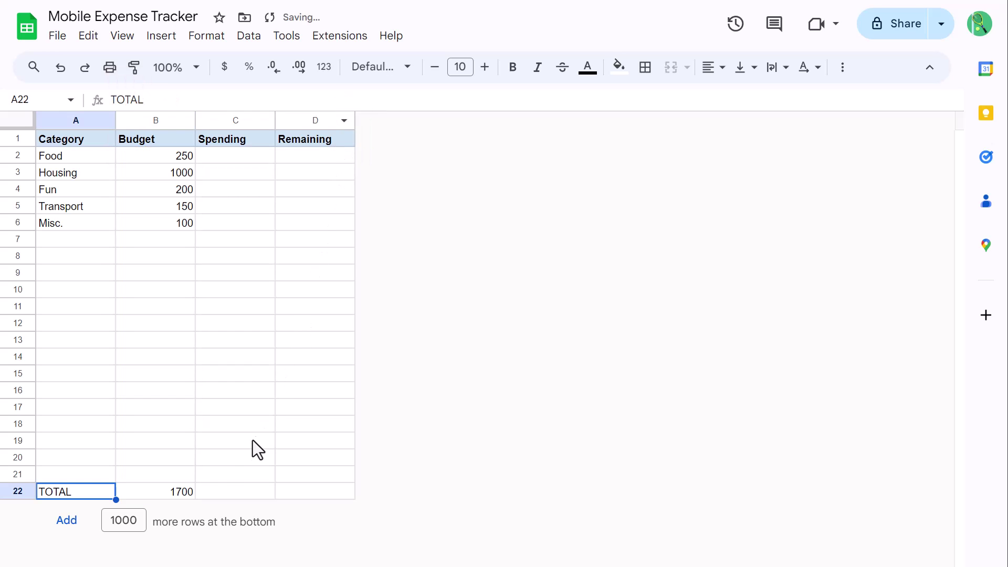
{"action": "left_click", "coordinate": [171, 487]}
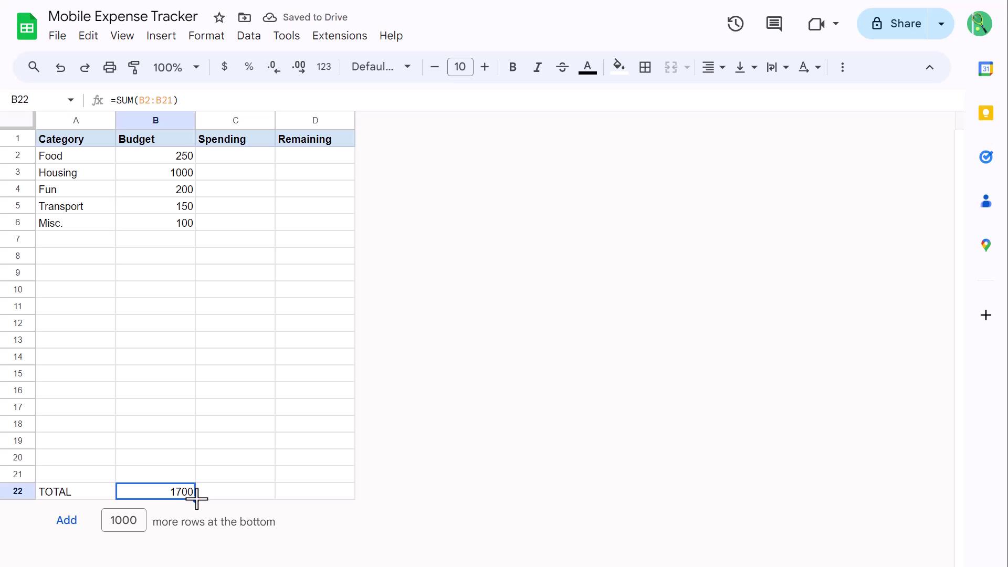
{"action": "left_click_drag", "start_coordinate": [196, 499], "coordinate": [336, 492]}
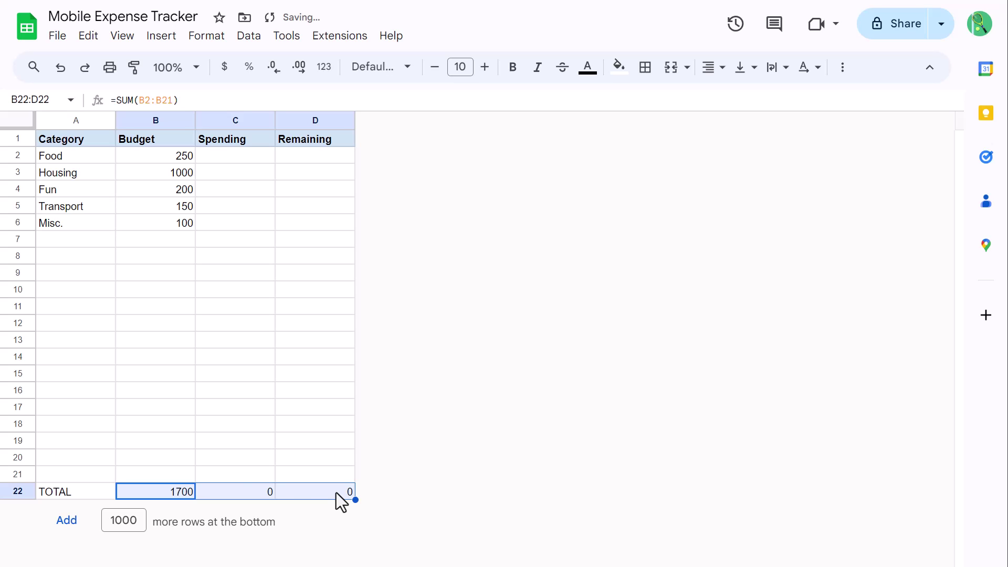
Make the TOTAL row A22:D22 bold and give it a light gray fill.
{"action": "left_click_drag", "start_coordinate": [99, 489], "coordinate": [307, 490]}
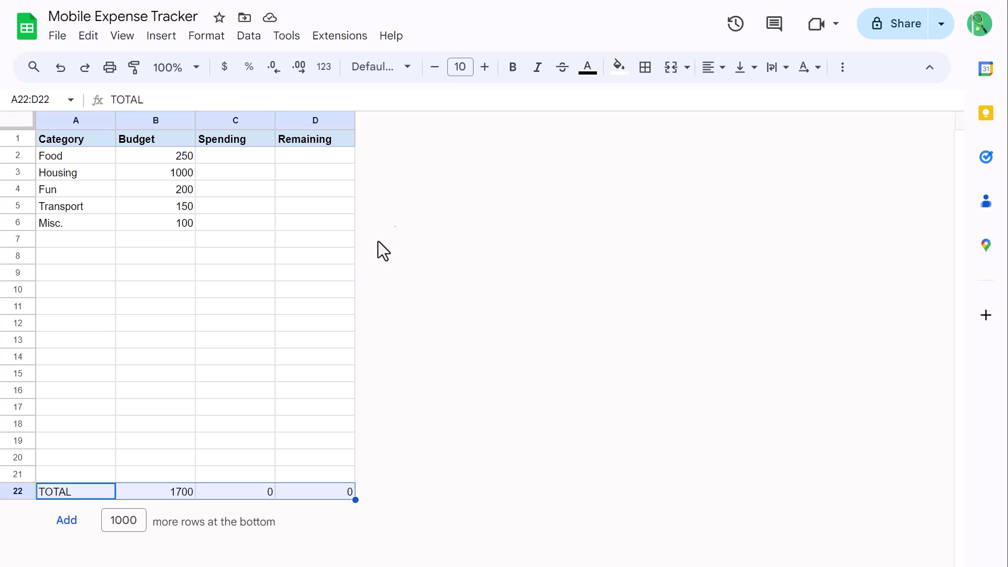
{"action": "left_click", "coordinate": [513, 79]}
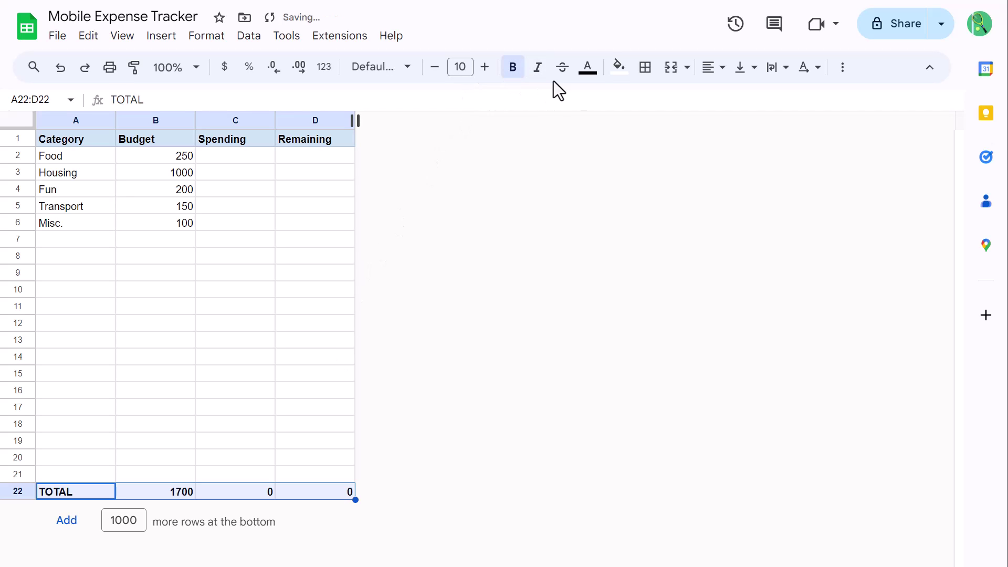
{"action": "left_click", "coordinate": [619, 70]}
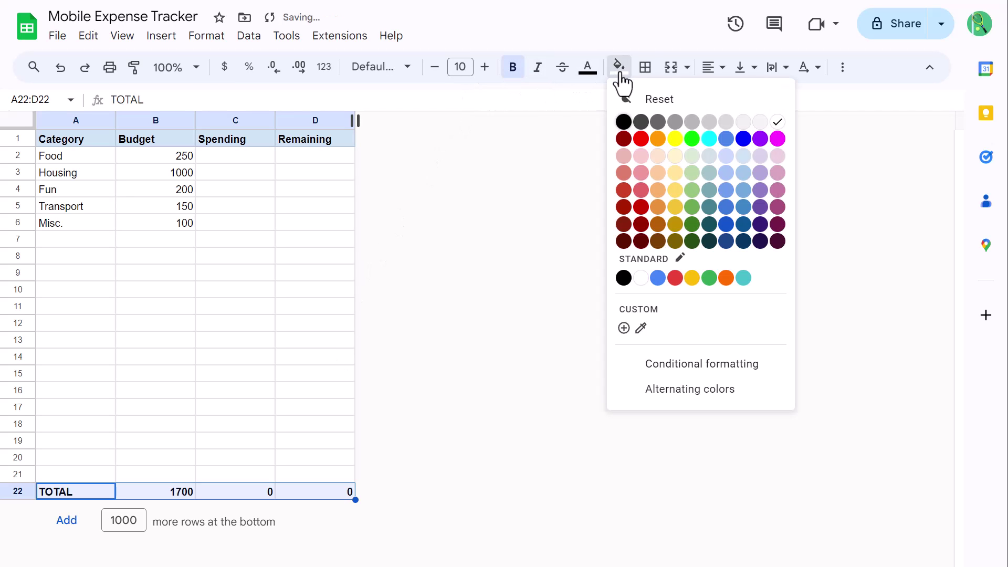
{"action": "left_click", "coordinate": [761, 124]}
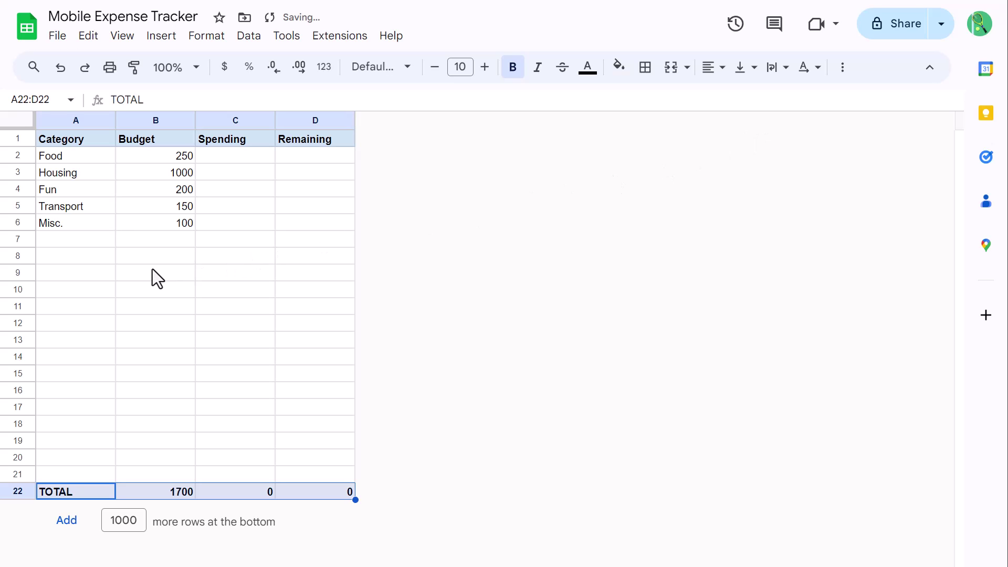
{"action": "left_click", "coordinate": [131, 276]}
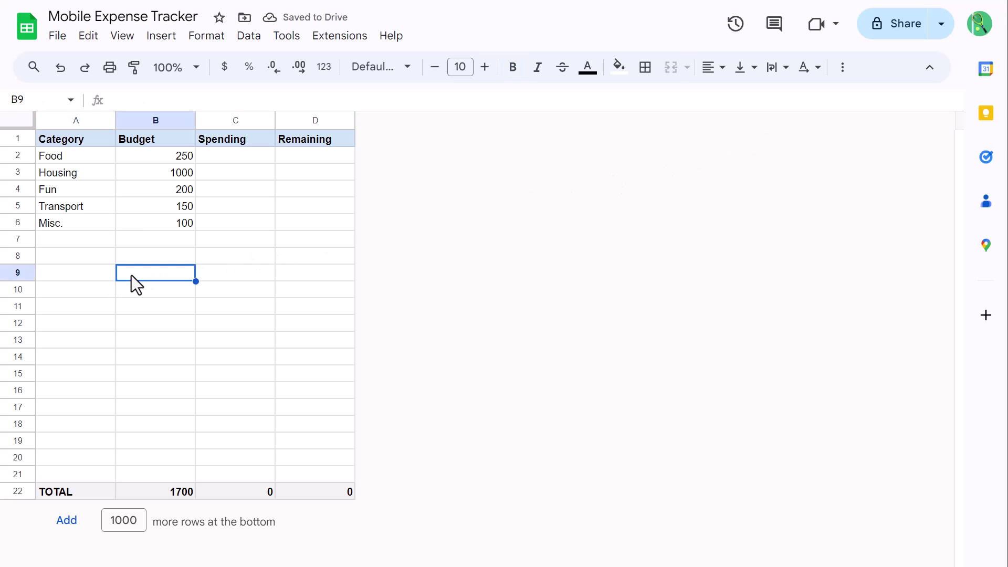
Name the range A2:A21 categoryRange and check its entry in the list of named ranges.
{"action": "left_click_drag", "start_coordinate": [80, 158], "coordinate": [96, 480]}
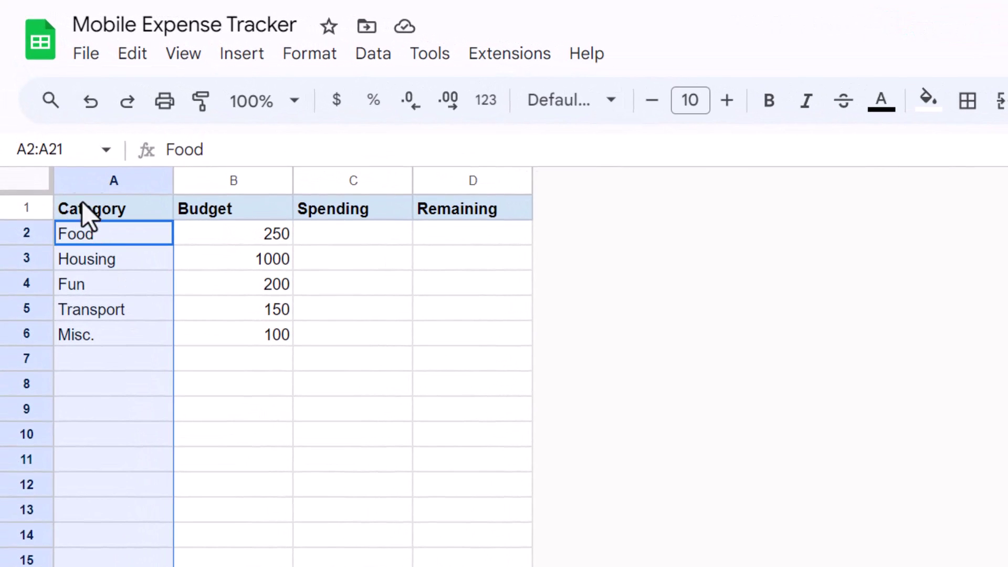
{"action": "left_click", "coordinate": [83, 150]}
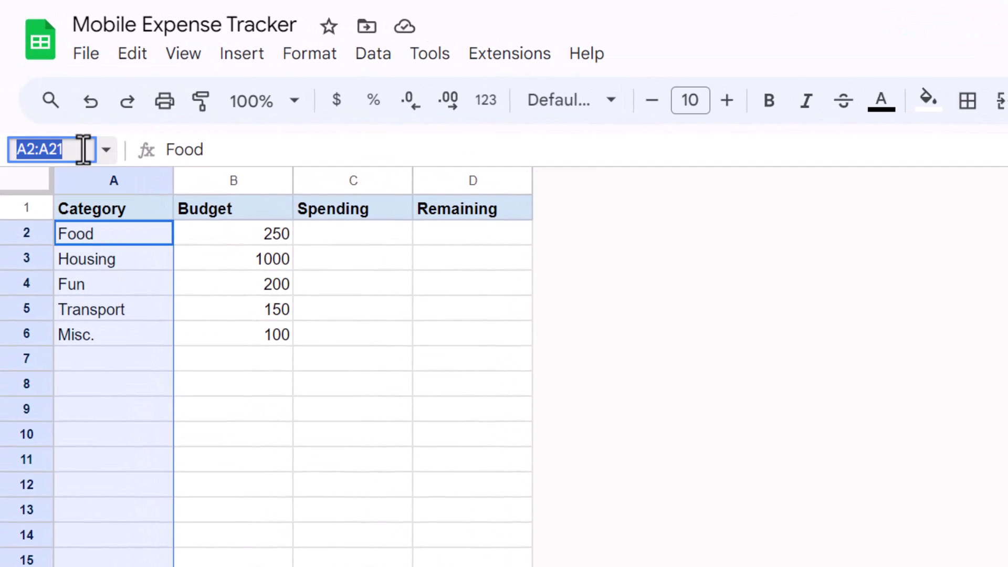
{"action": "type", "text": "categoryRange"}
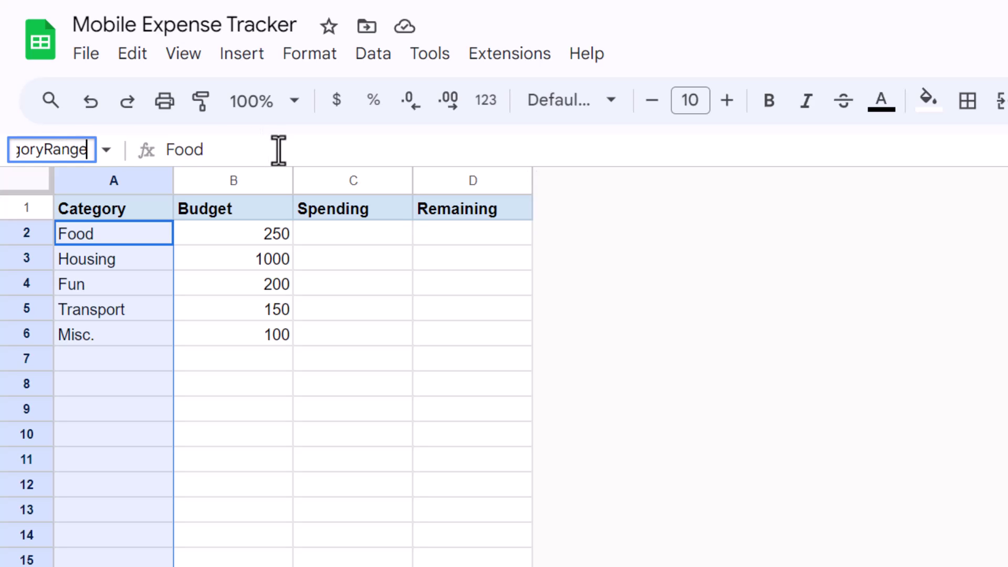
{"action": "key", "text": "Return"}
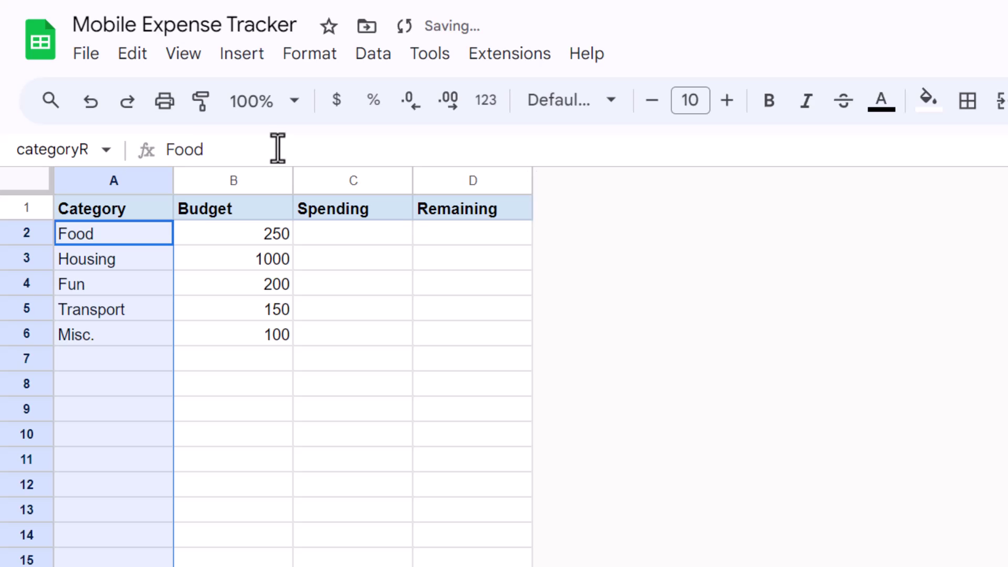
{"action": "left_click", "coordinate": [106, 152]}
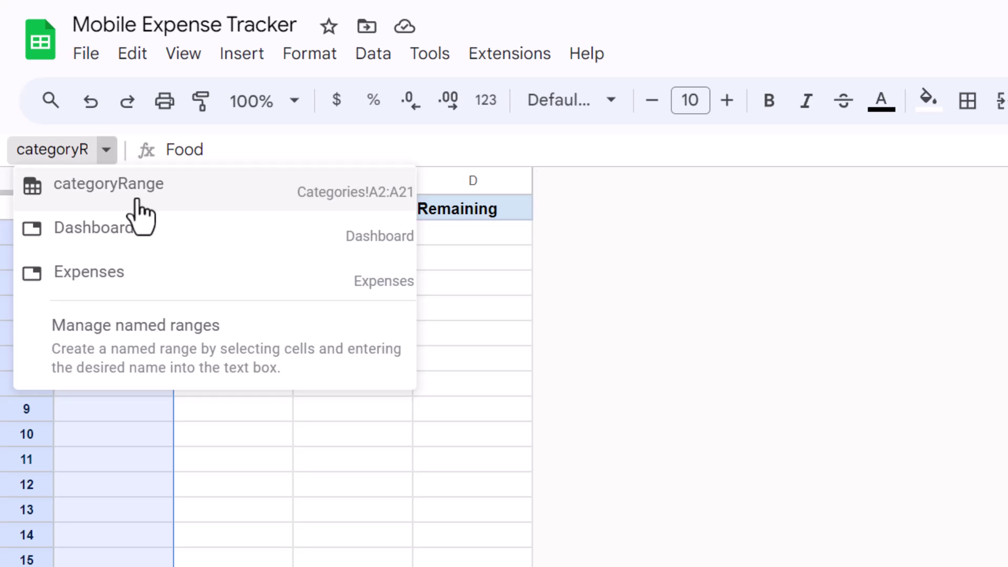
{"action": "left_click", "coordinate": [109, 153]}
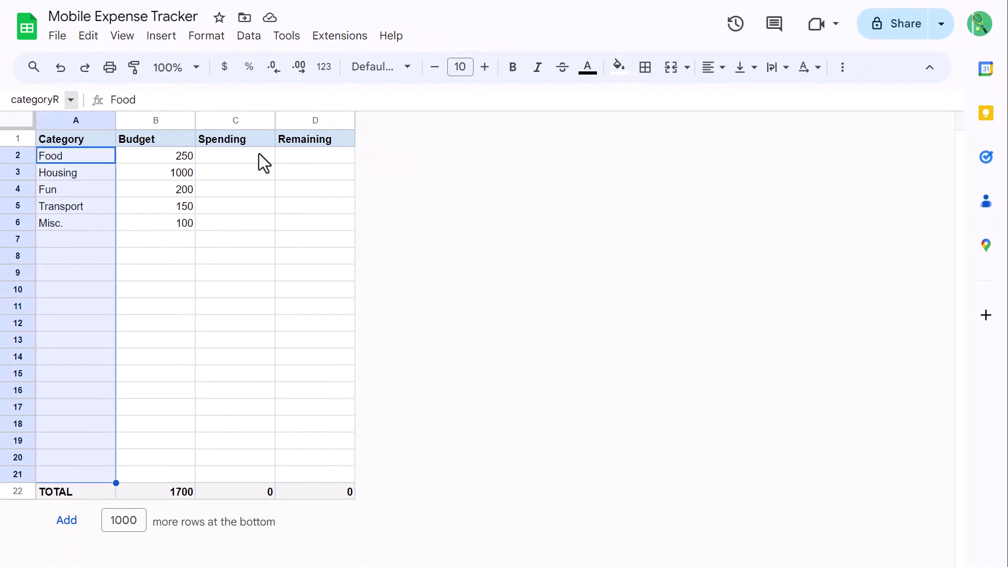
Name the range C2:C21 spendingRange and check its entry in the list of named ranges.
{"action": "left_click_drag", "start_coordinate": [261, 153], "coordinate": [251, 479]}
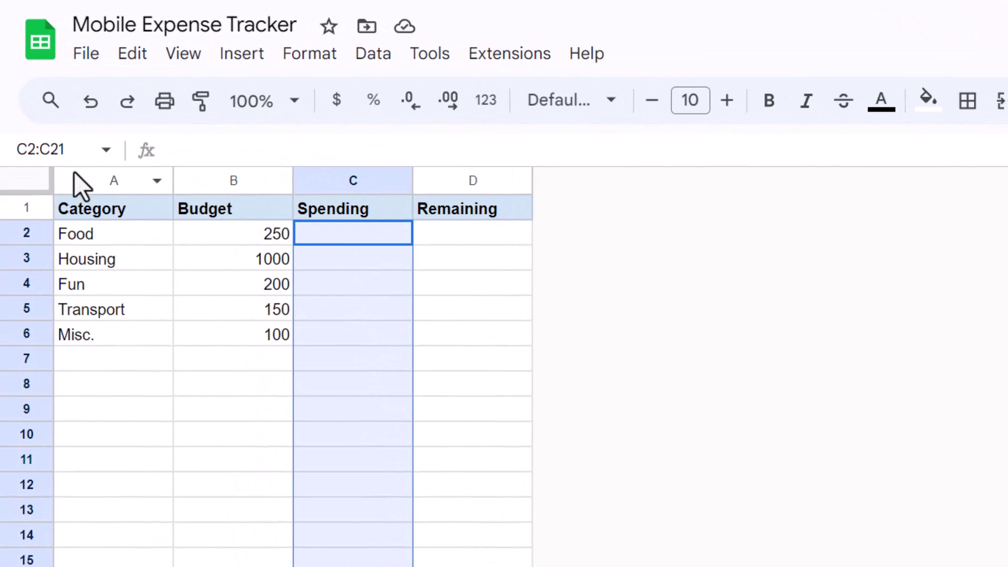
{"action": "left_click", "coordinate": [82, 149]}
{"action": "type", "text": "spending"}
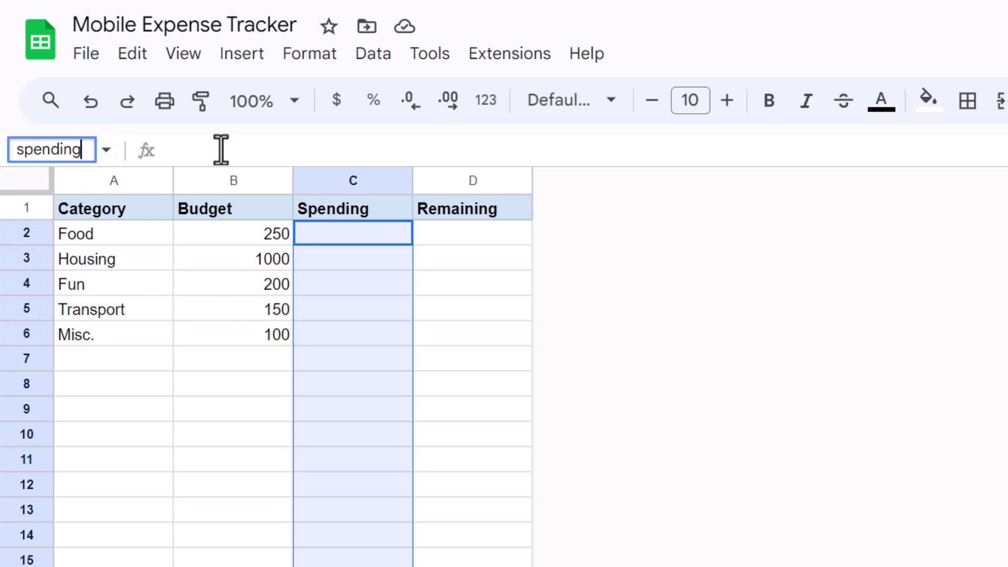
{"action": "type", "text": "Range"}
{"action": "key", "text": "Return"}
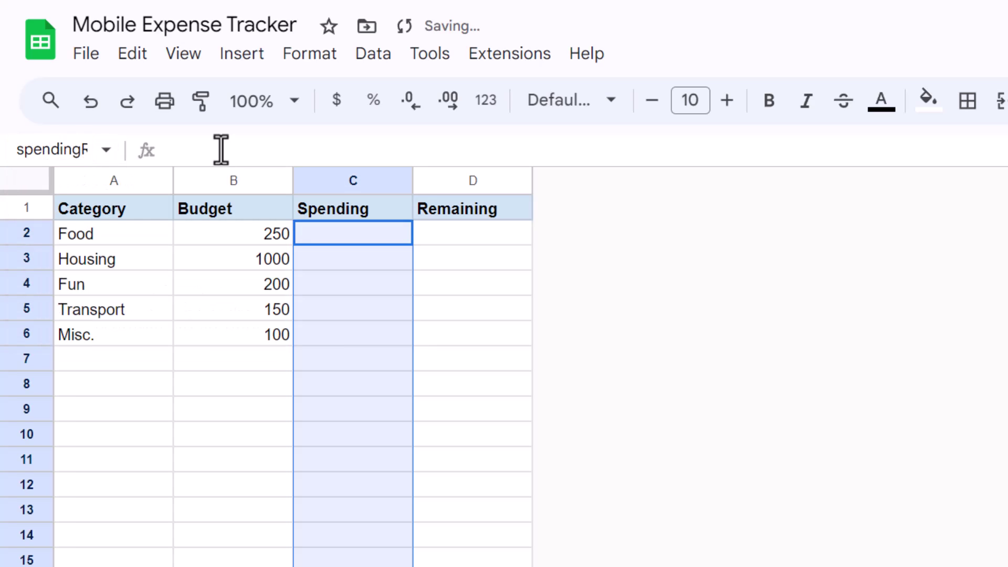
{"action": "left_click", "coordinate": [107, 151]}
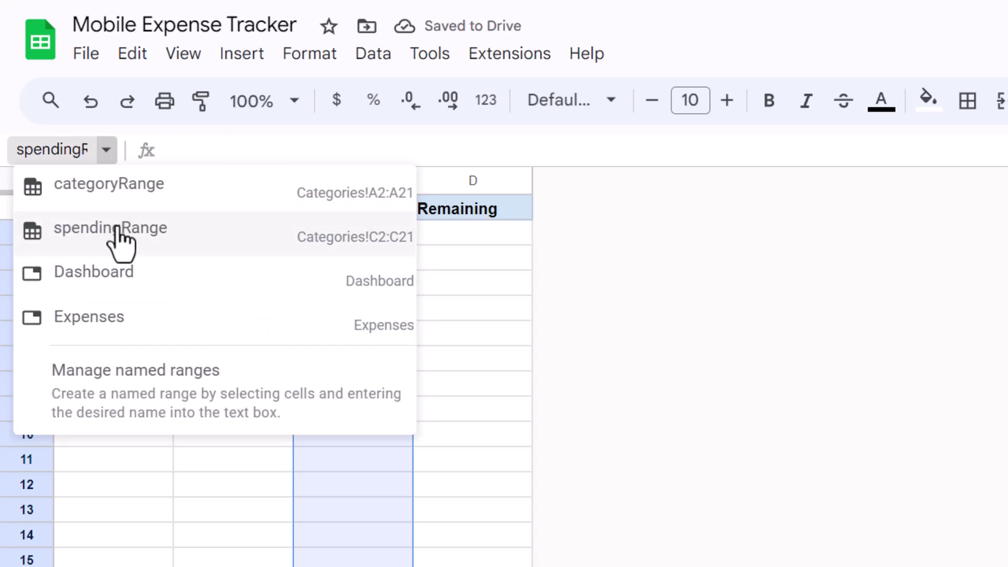
{"action": "left_click", "coordinate": [106, 150]}
Name the range D2:D21 under Remaining remainingRange.
{"action": "left_click_drag", "start_coordinate": [304, 167], "coordinate": [313, 473]}
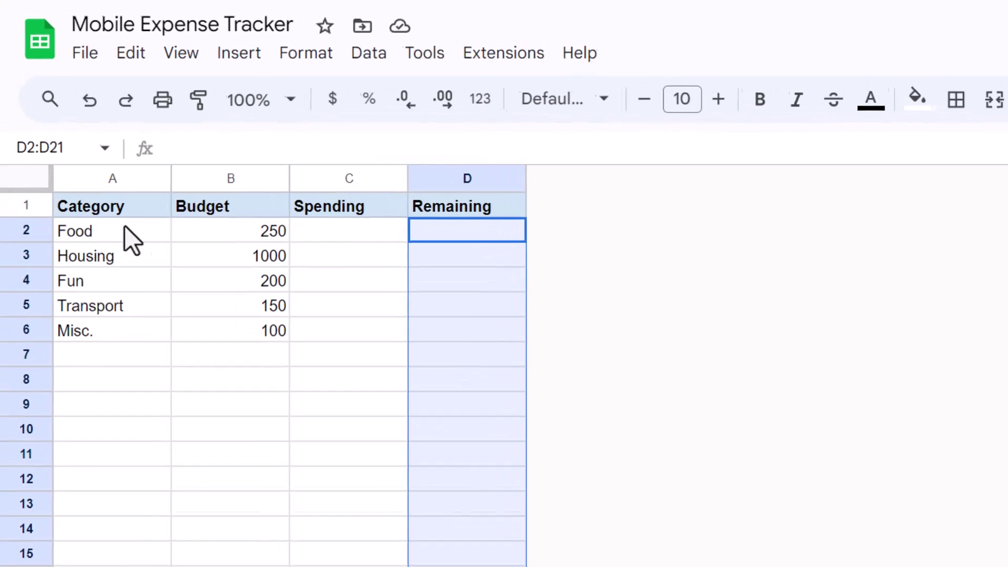
{"action": "left_click", "coordinate": [86, 149]}
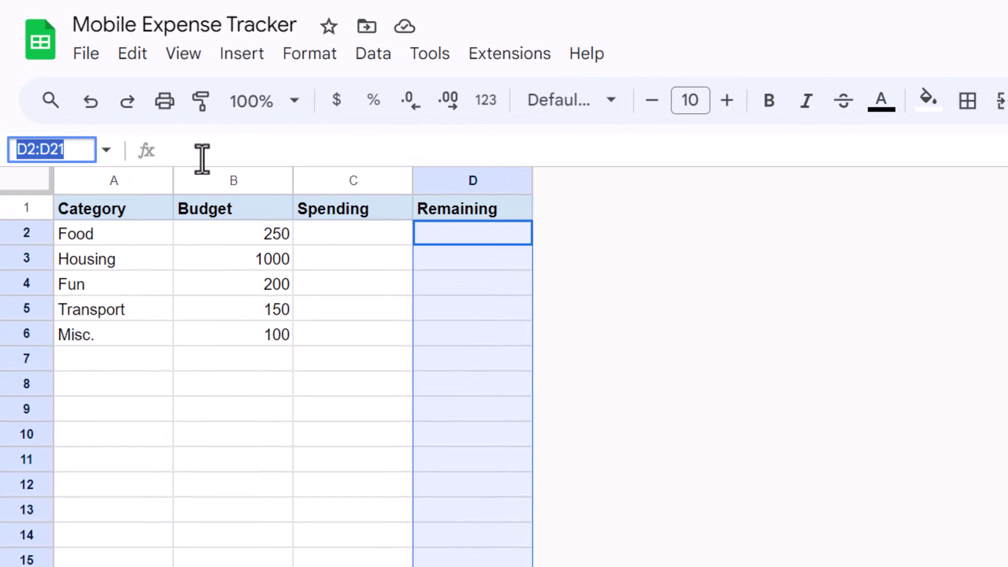
{"action": "type", "text": "remainingRa"}
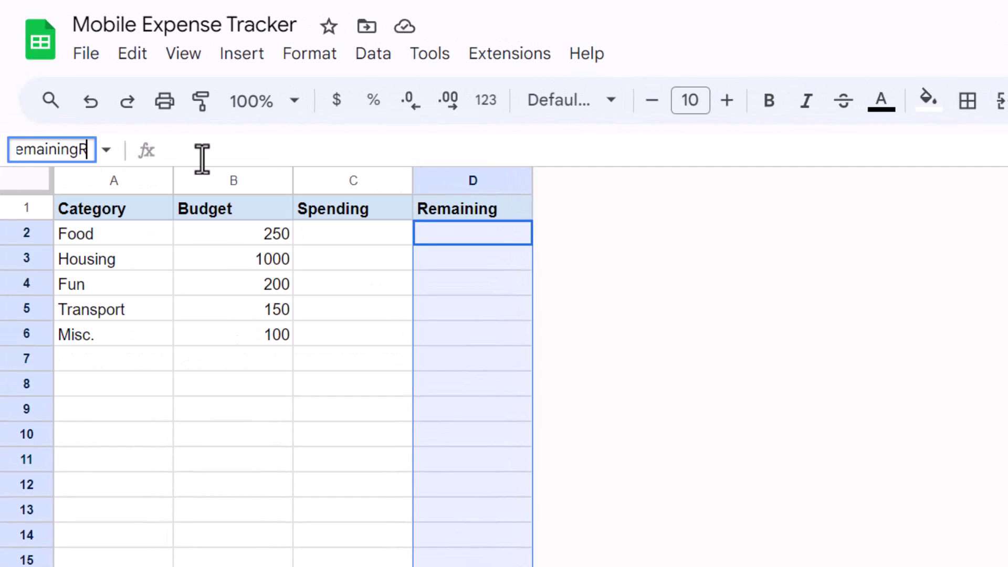
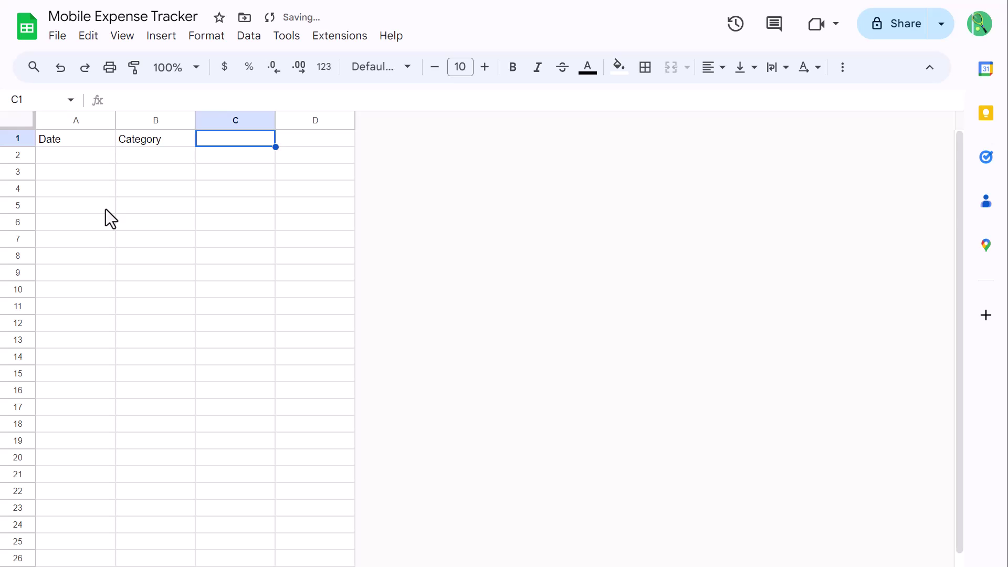
Enter the headers Description in C1 and Amount in D1 of the Expenses sheet.
{"action": "type", "text": "Description"}
{"action": "key", "text": "Tab"}
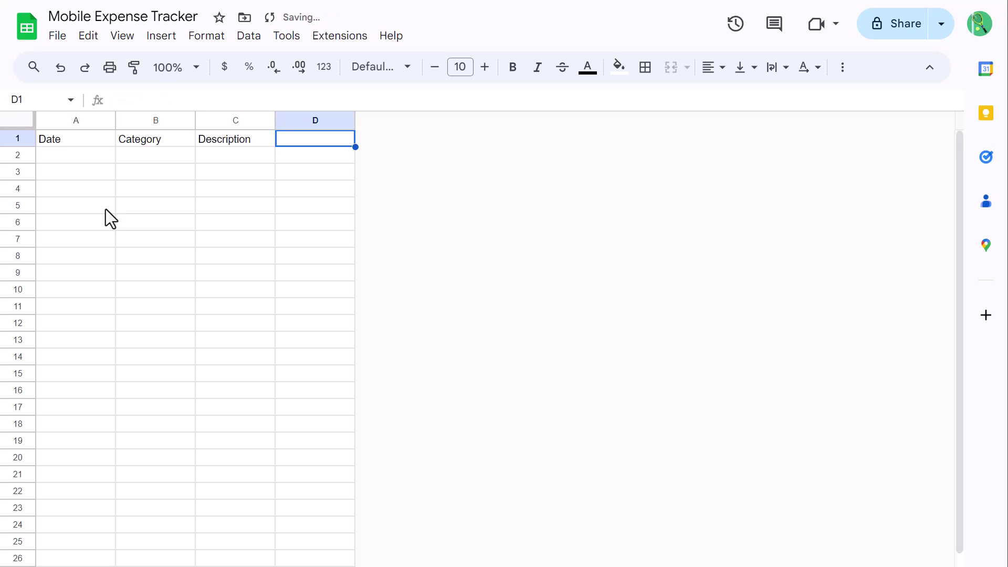
{"action": "type", "text": "Amount"}
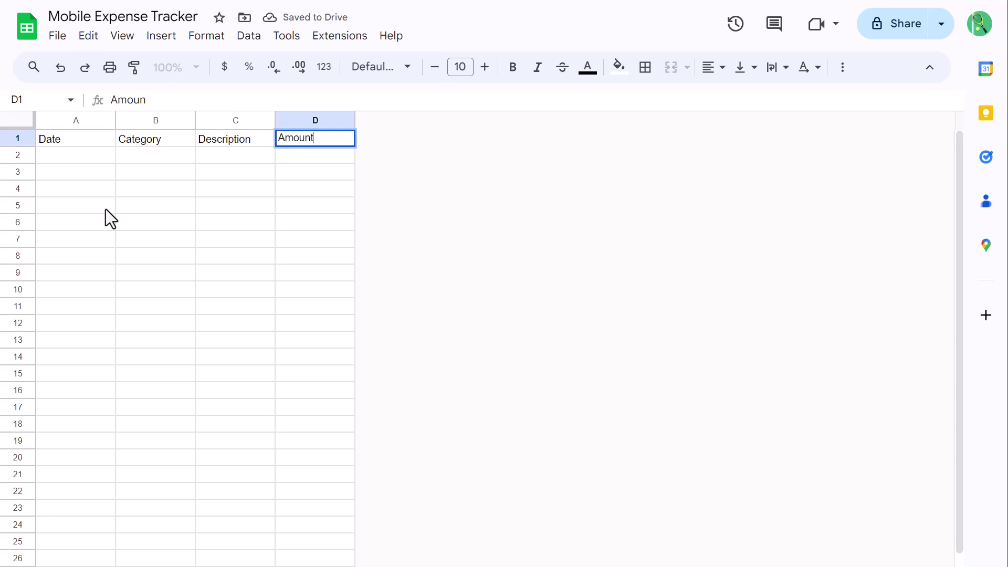
{"action": "key", "text": "Return"}
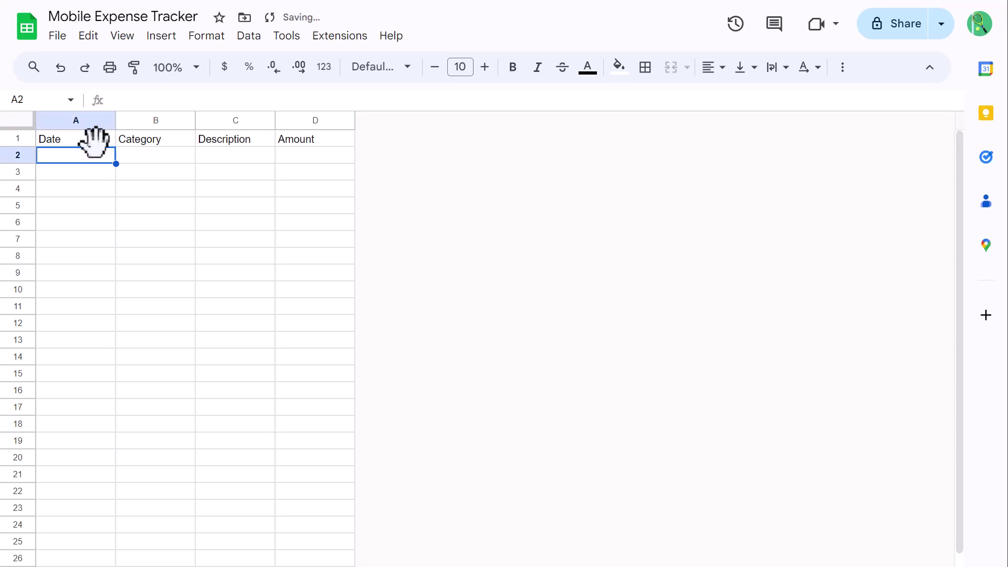
Make the header row A1:D1 of the Expenses sheet bold and give it a light red fill.
{"action": "left_click_drag", "start_coordinate": [97, 136], "coordinate": [367, 134]}
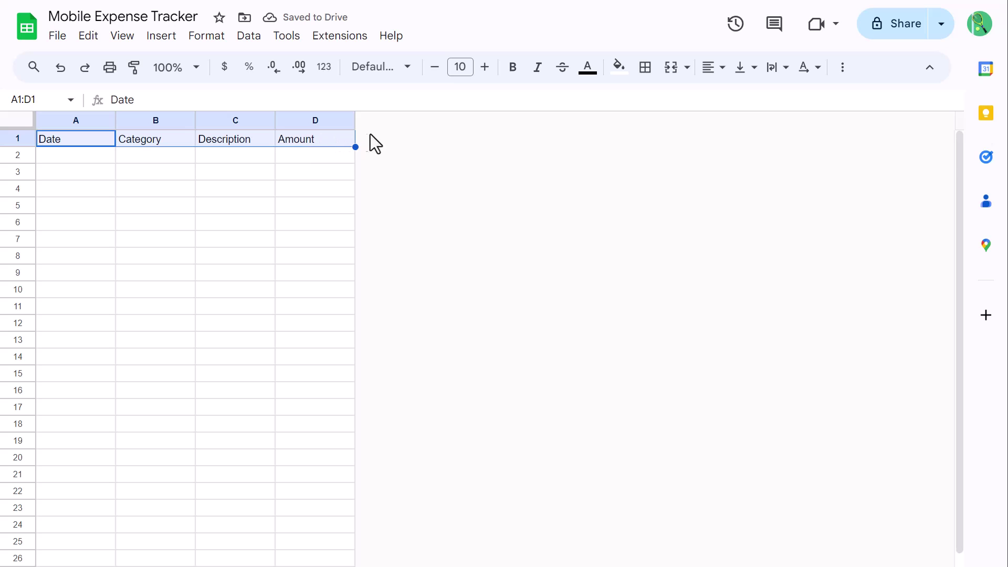
{"action": "left_click", "coordinate": [514, 68]}
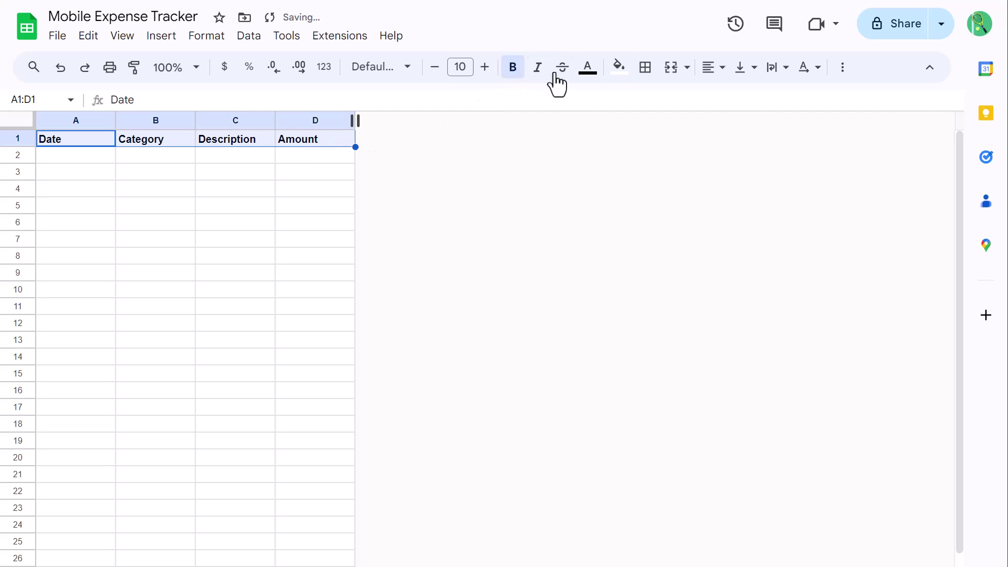
{"action": "left_click", "coordinate": [620, 78]}
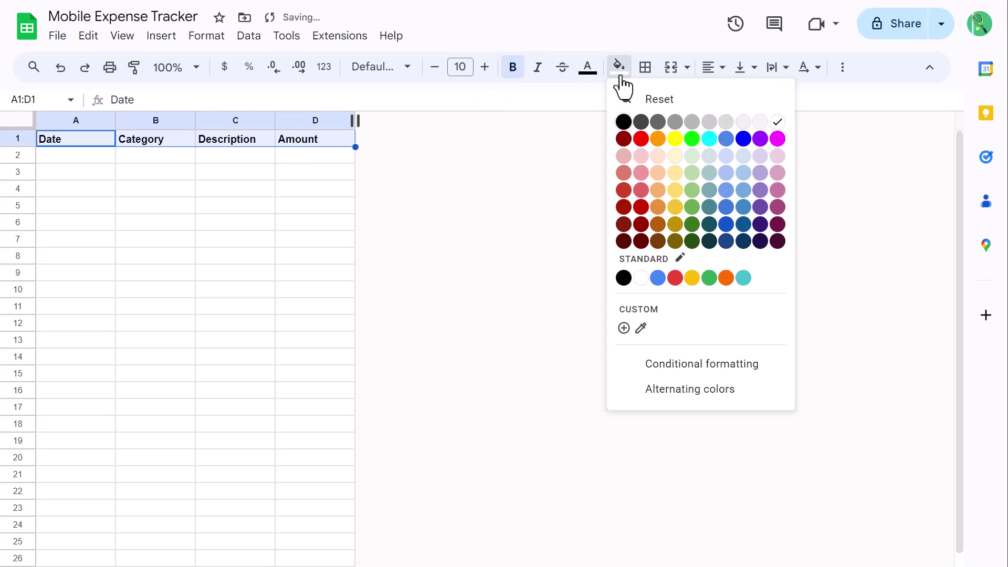
{"action": "left_click", "coordinate": [641, 156]}
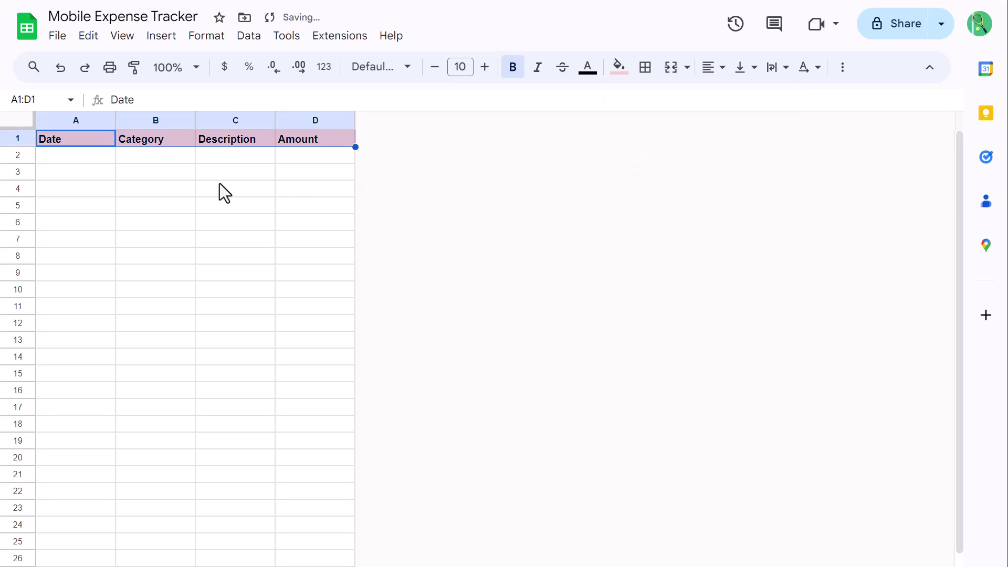
{"action": "left_click", "coordinate": [90, 178]}
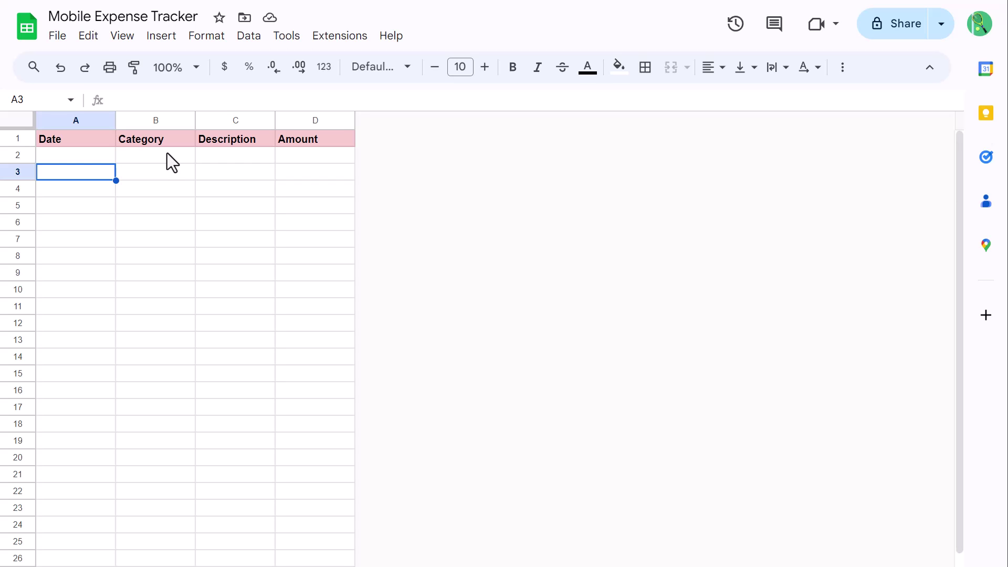
Add a data validation rule to Expenses B2:B100 using Dropdown (from a range) with =categoryRange as its source.
{"action": "left_click_drag", "start_coordinate": [153, 159], "coordinate": [153, 481]}
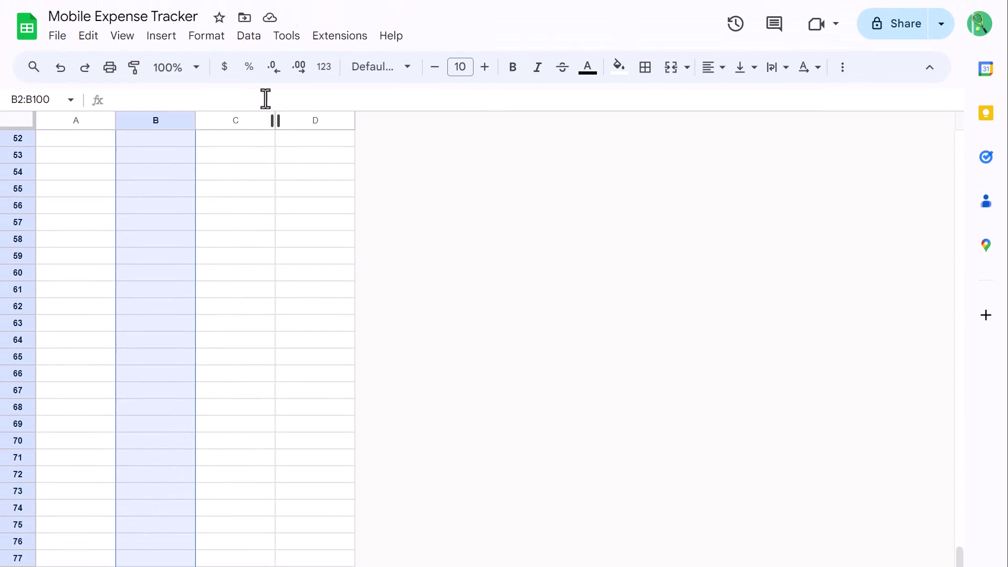
{"action": "left_click", "coordinate": [249, 38]}
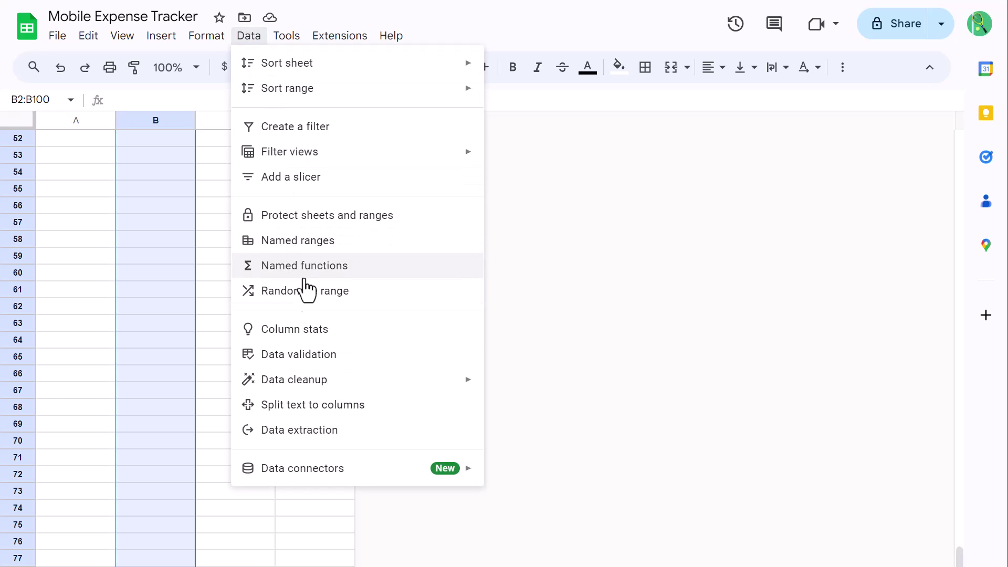
{"action": "left_click", "coordinate": [305, 356]}
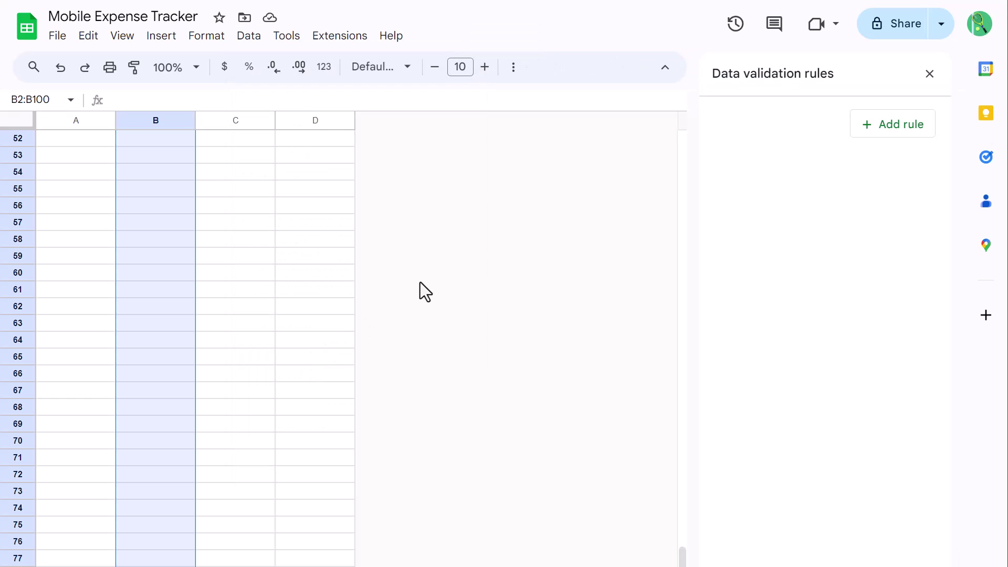
{"action": "left_click", "coordinate": [897, 131]}
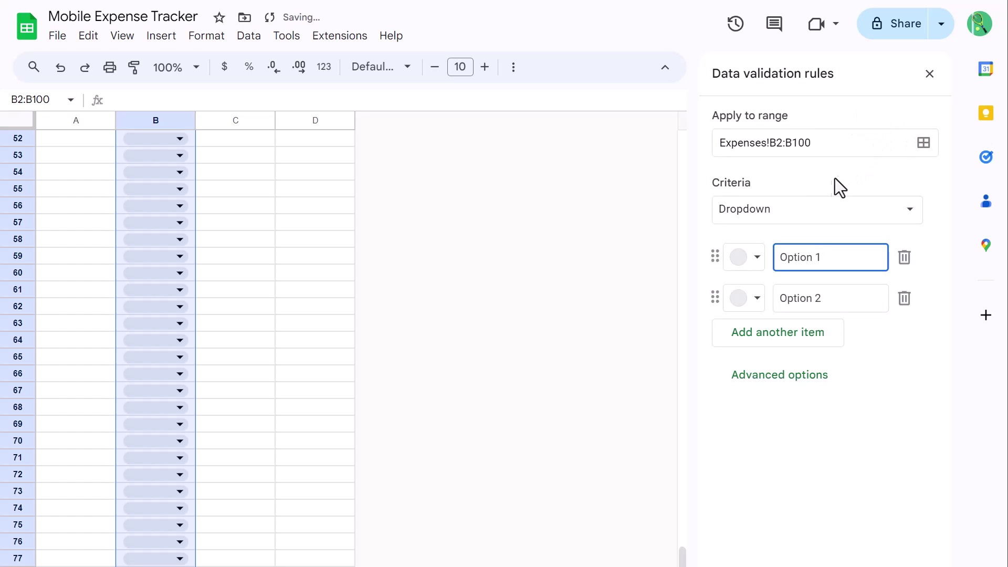
{"action": "left_click", "coordinate": [785, 216]}
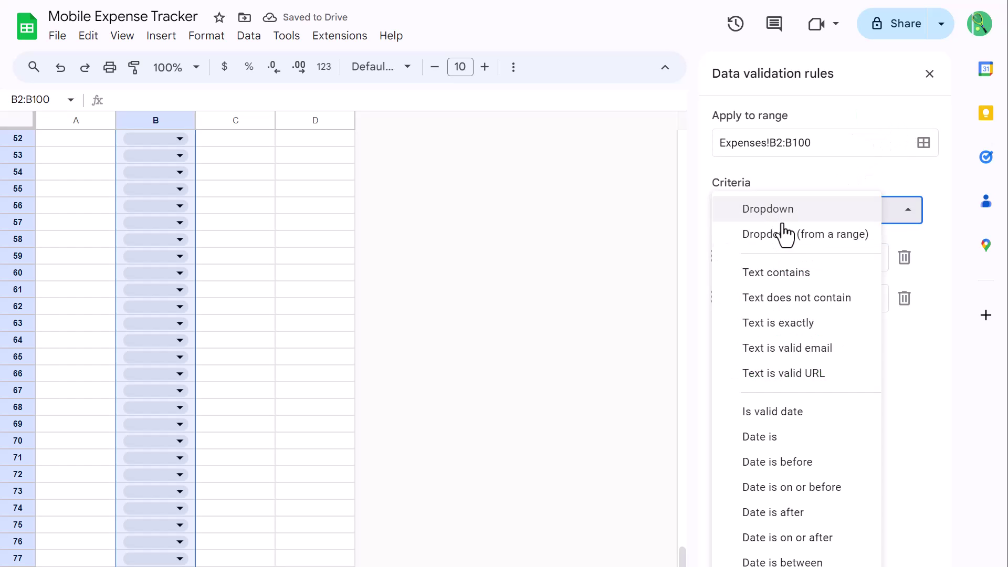
{"action": "left_click", "coordinate": [782, 239]}
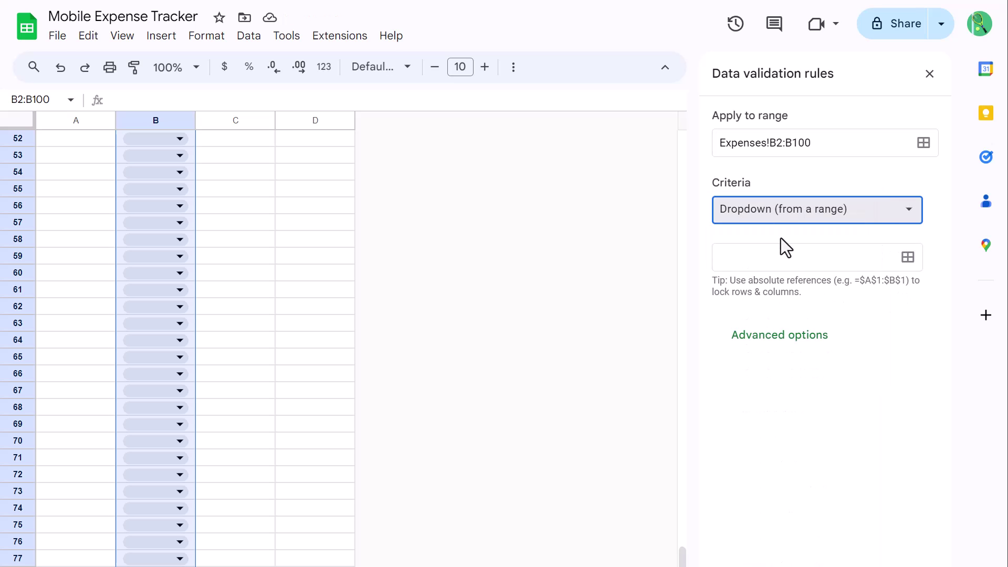
{"action": "left_click", "coordinate": [782, 257]}
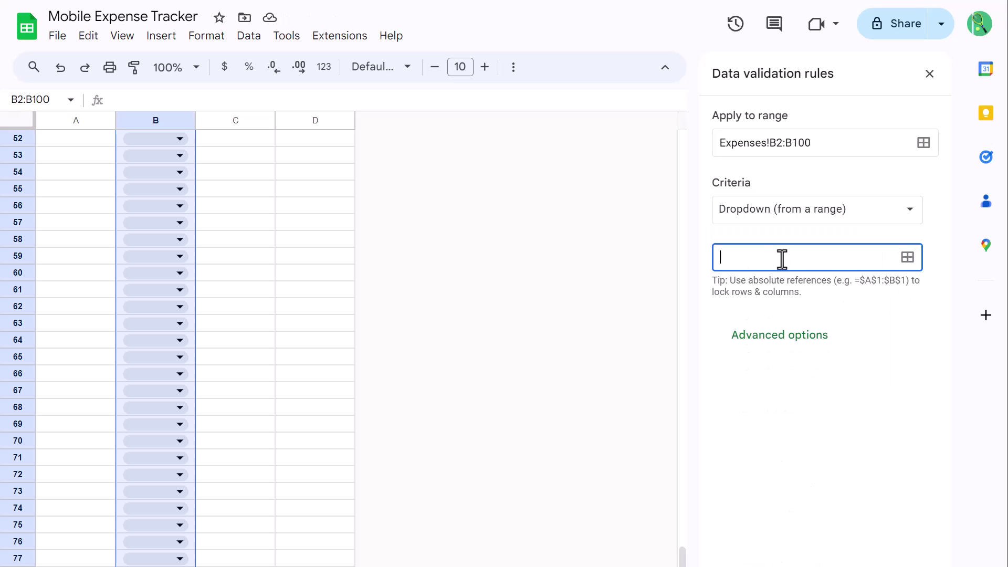
{"action": "type", "text": "=categoryRange"}
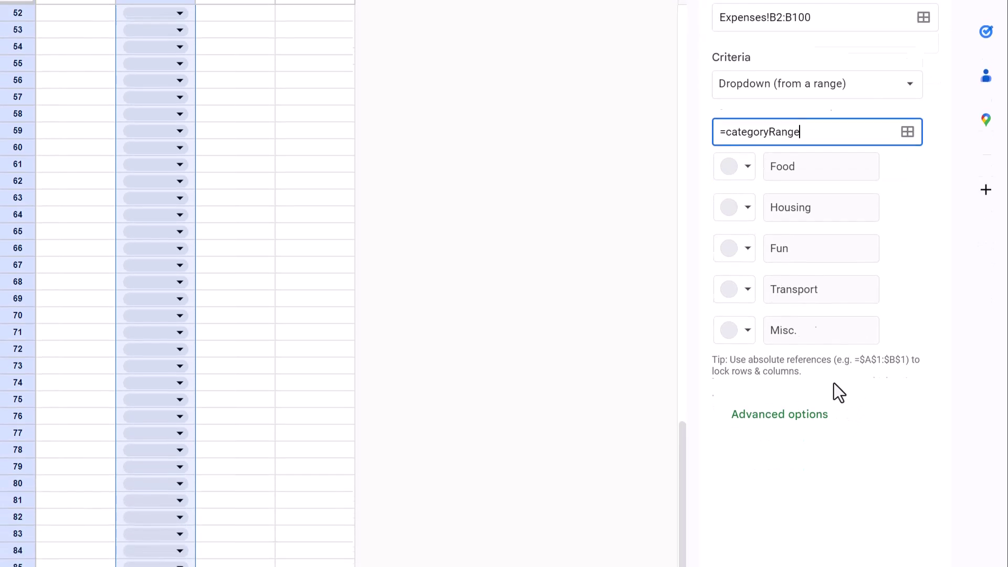
Set the dropdown rule's display style to Arrow, save the rule and close the validation settings.
{"action": "left_click", "coordinate": [807, 98]}
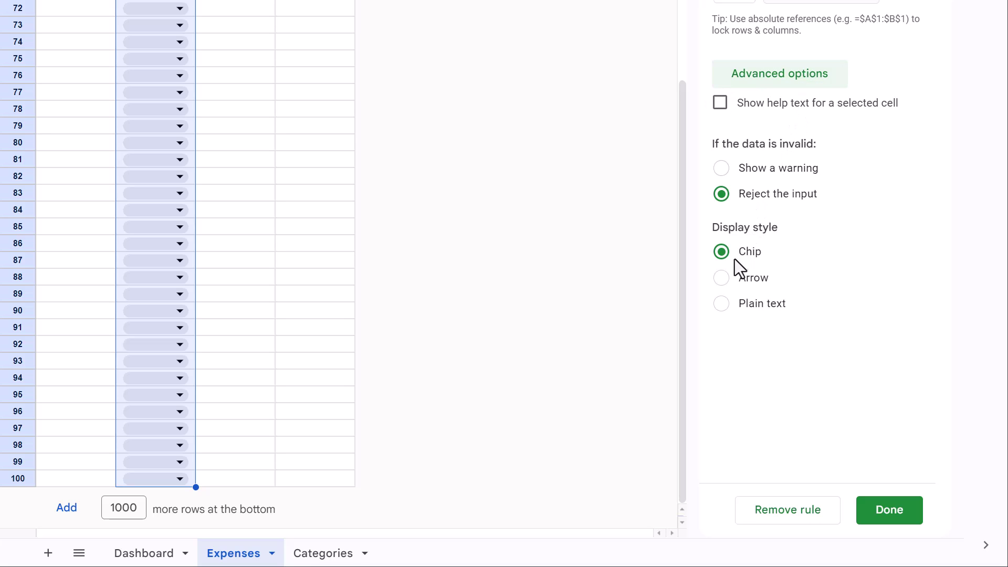
{"action": "left_click", "coordinate": [722, 279]}
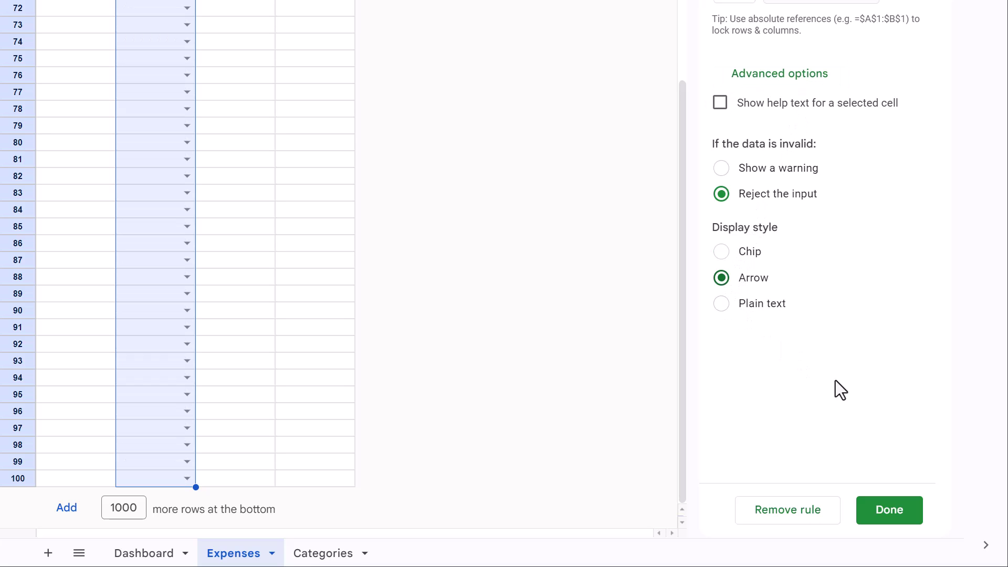
{"action": "left_click", "coordinate": [886, 511]}
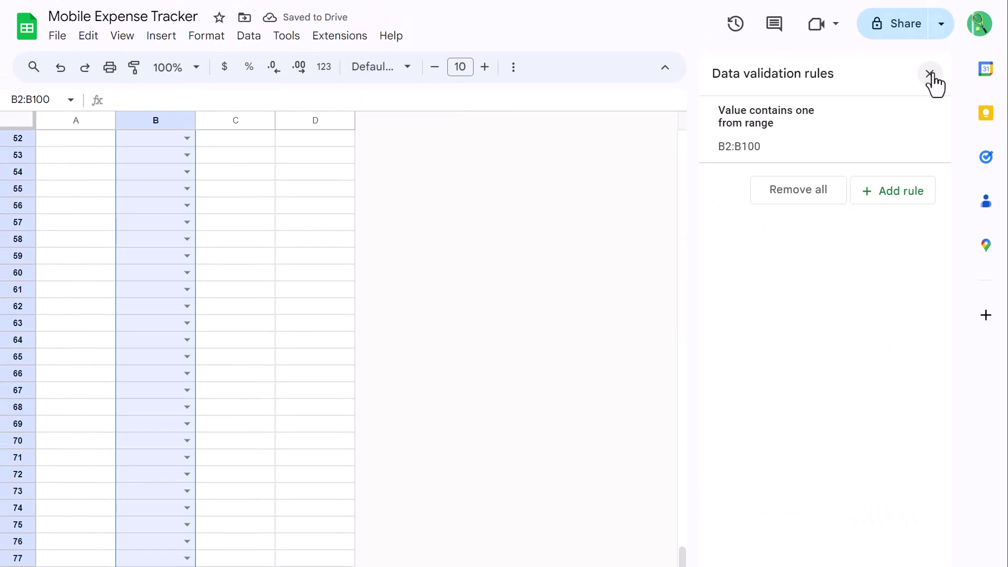
{"action": "left_click", "coordinate": [930, 75]}
{"action": "scroll", "coordinate": [234, 450], "scroll_direction": "up", "scroll_amount": 15}
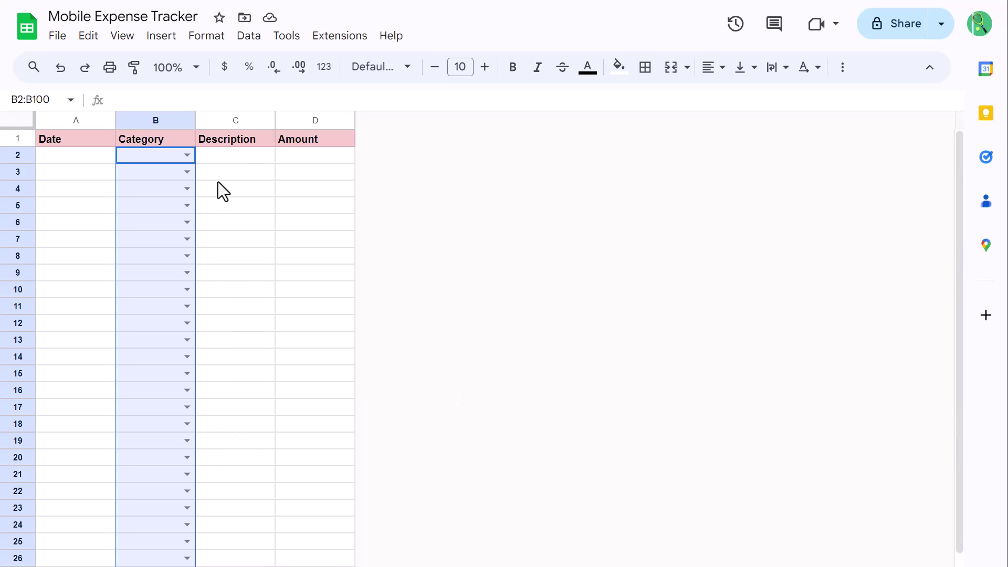
Record an expense in row 2 with date 2/1, category Food, description Groceries and amount 26.32.
{"action": "left_click", "coordinate": [229, 160]}
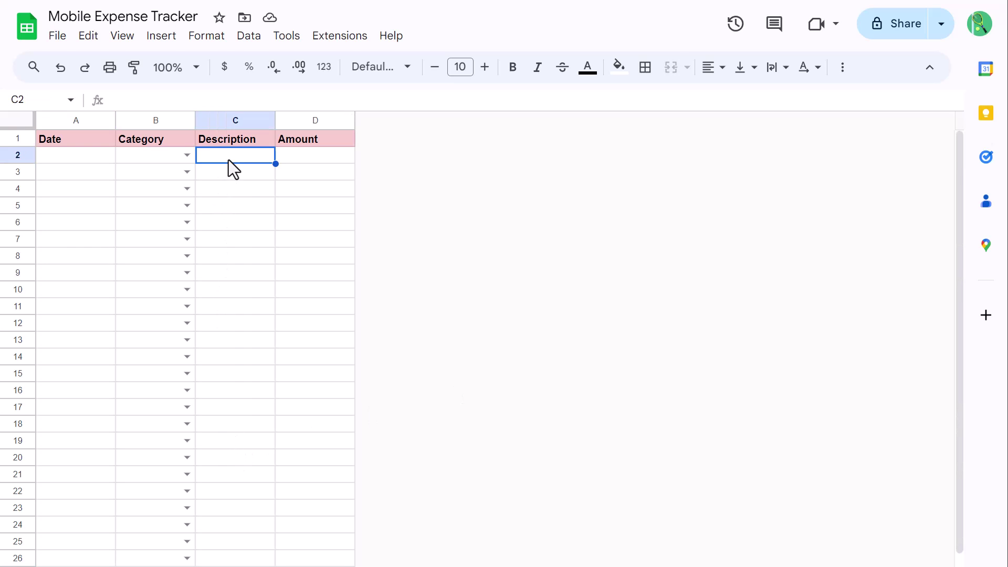
{"action": "left_click", "coordinate": [186, 155]}
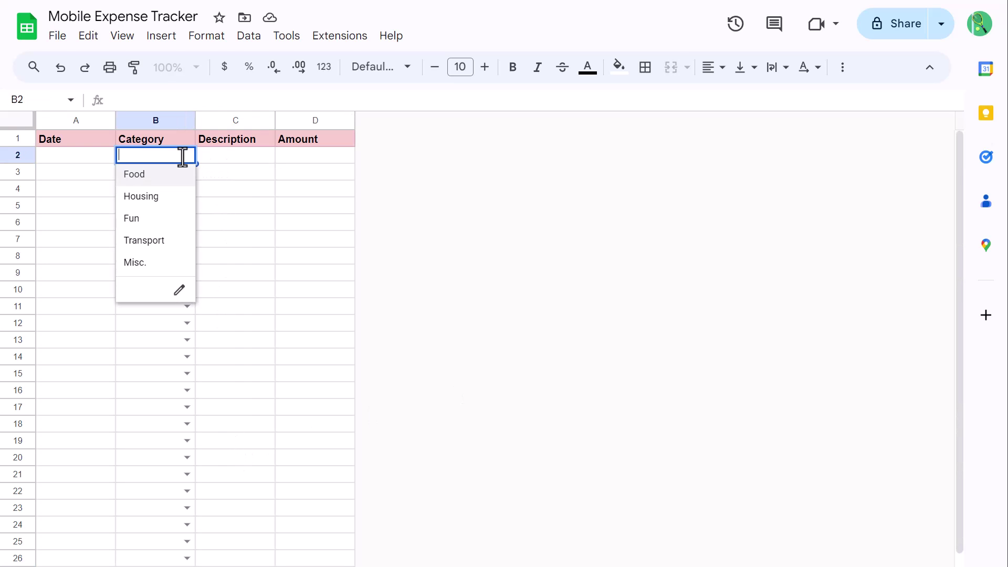
{"action": "left_click", "coordinate": [167, 179]}
{"action": "left_click", "coordinate": [102, 159]}
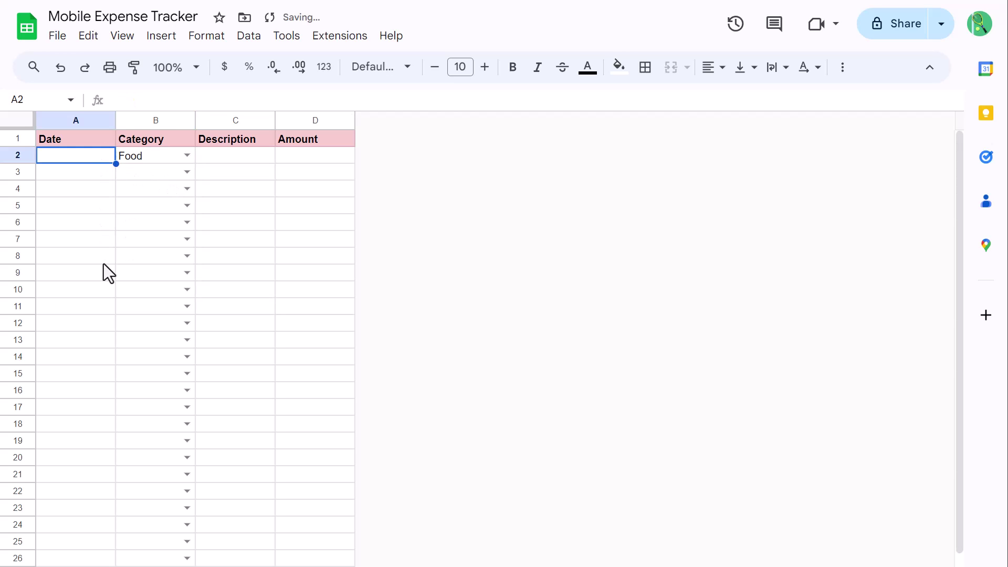
{"action": "type", "text": "2/1"}
{"action": "key", "text": "Tab"}
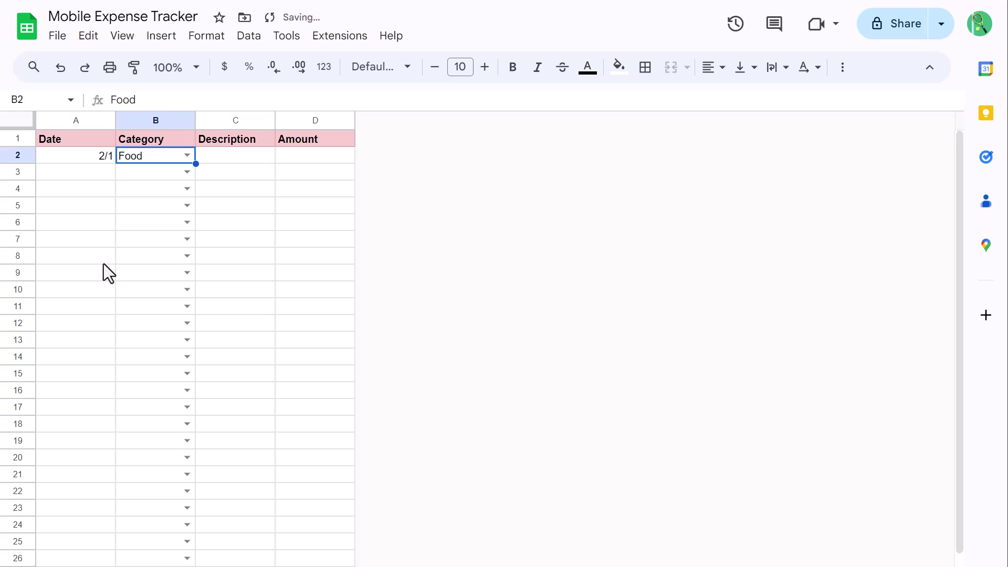
{"action": "key", "text": "Tab"}
{"action": "type", "text": "Groceries"}
{"action": "key", "text": "Tab"}
{"action": "type", "text": "26.32"}
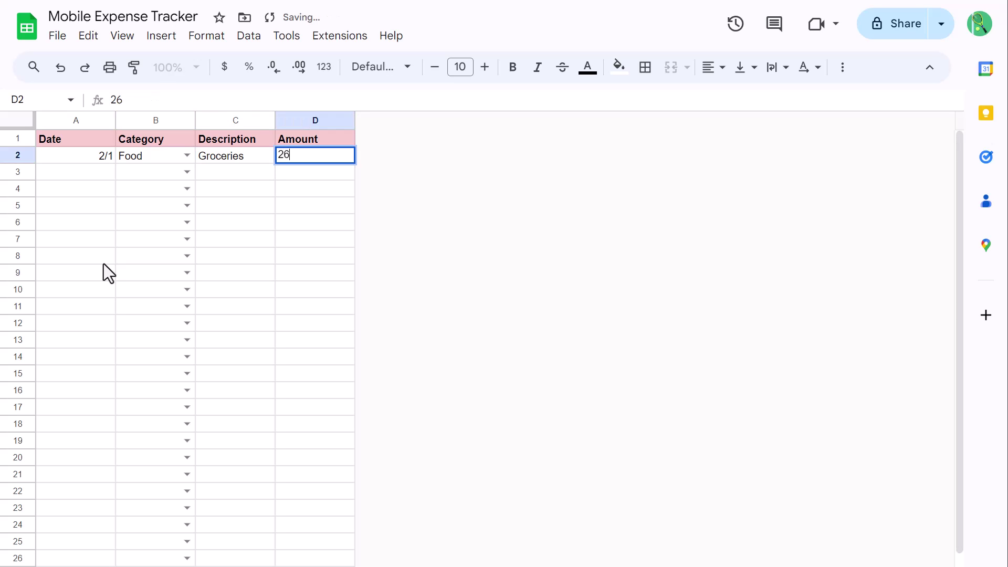
{"action": "key", "text": "Return"}
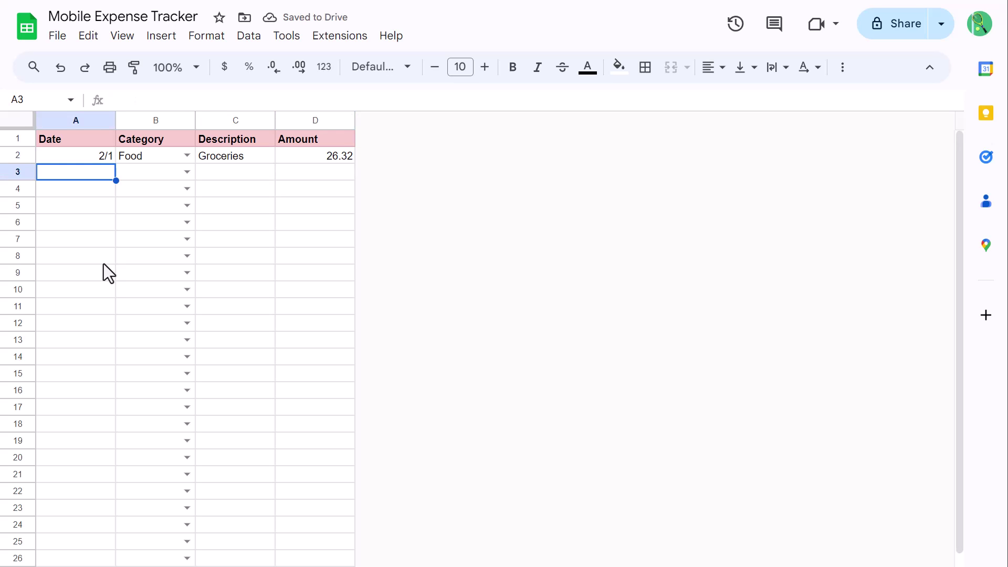
Apply the custom date format 05-Aug-1930 to Date column A of the Expenses sheet and left-align the column.
{"action": "left_click", "coordinate": [80, 120]}
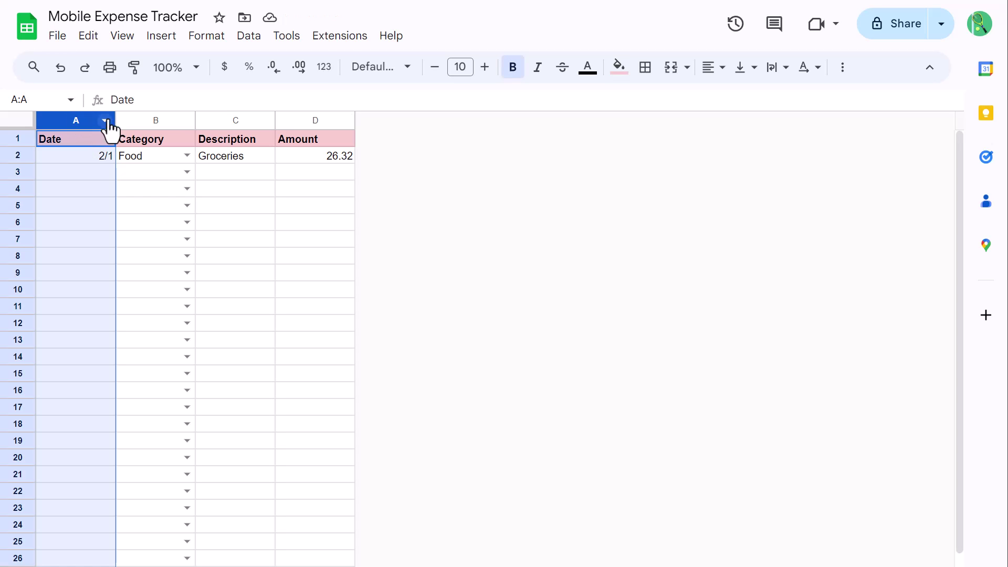
{"action": "left_click", "coordinate": [324, 79]}
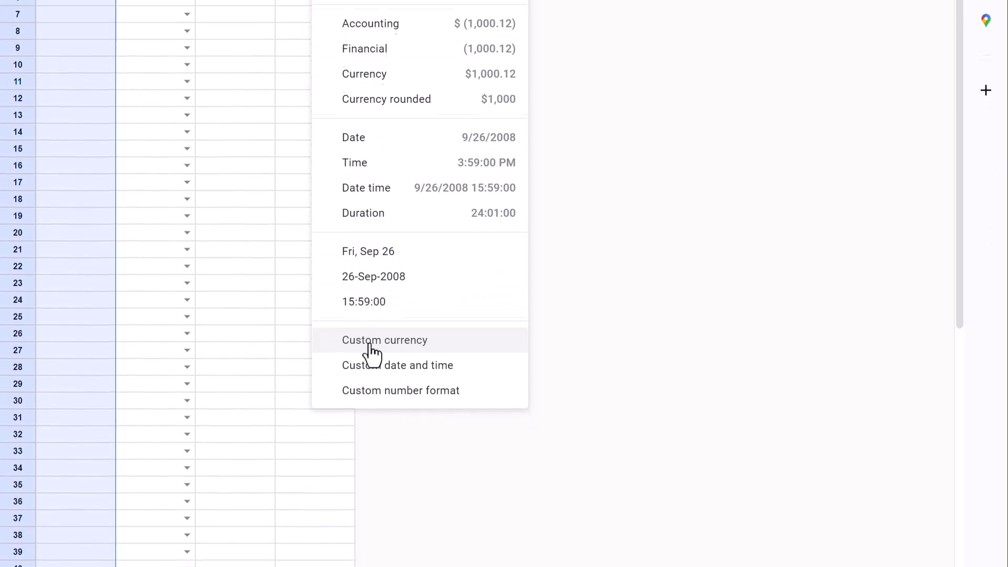
{"action": "left_click", "coordinate": [371, 370]}
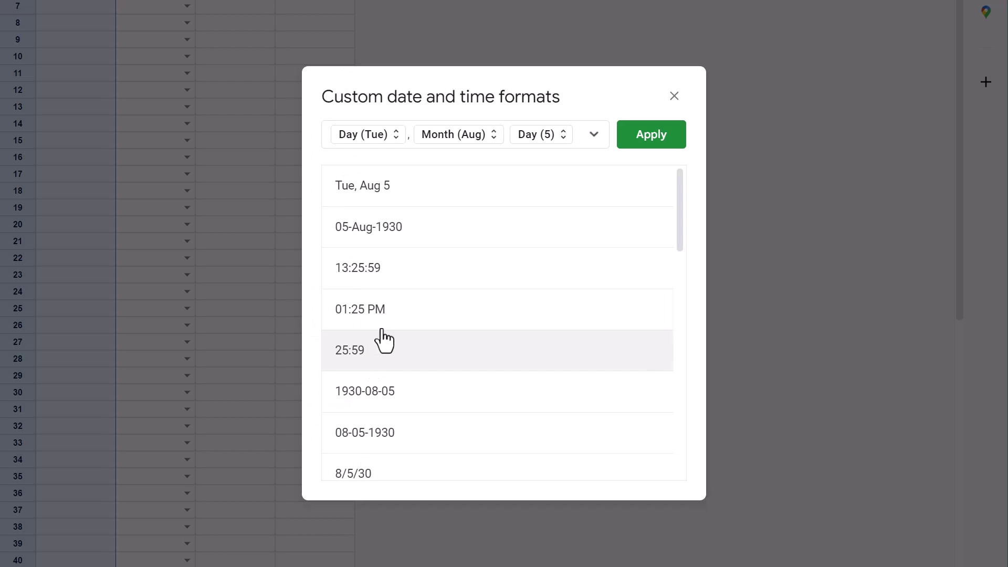
{"action": "left_click", "coordinate": [425, 233]}
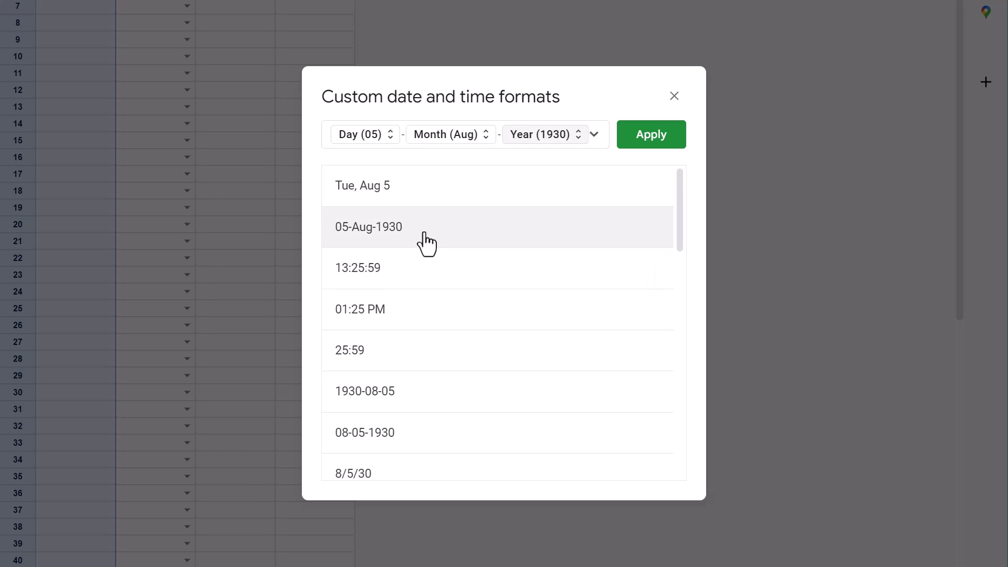
{"action": "left_click", "coordinate": [650, 139]}
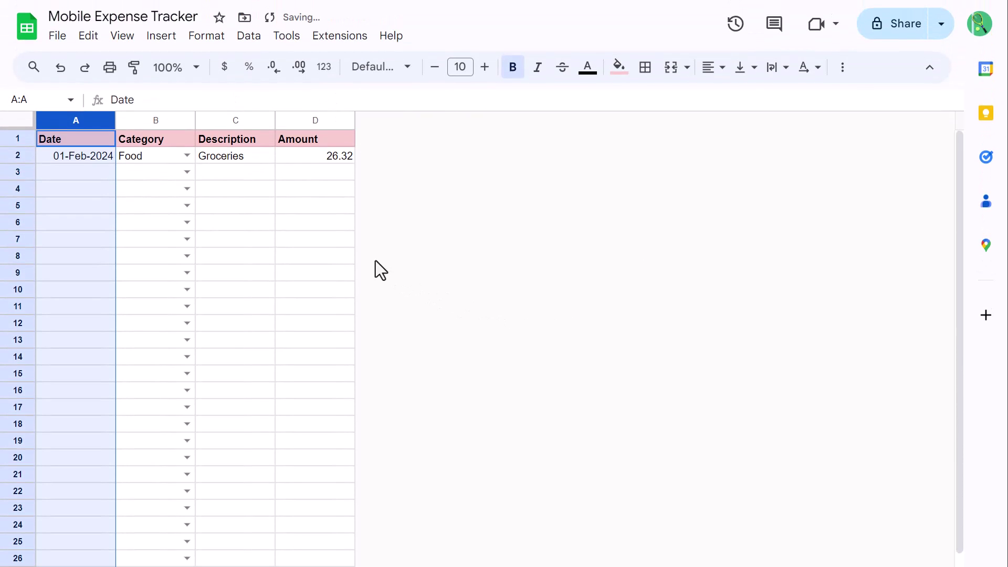
{"action": "left_click", "coordinate": [713, 71]}
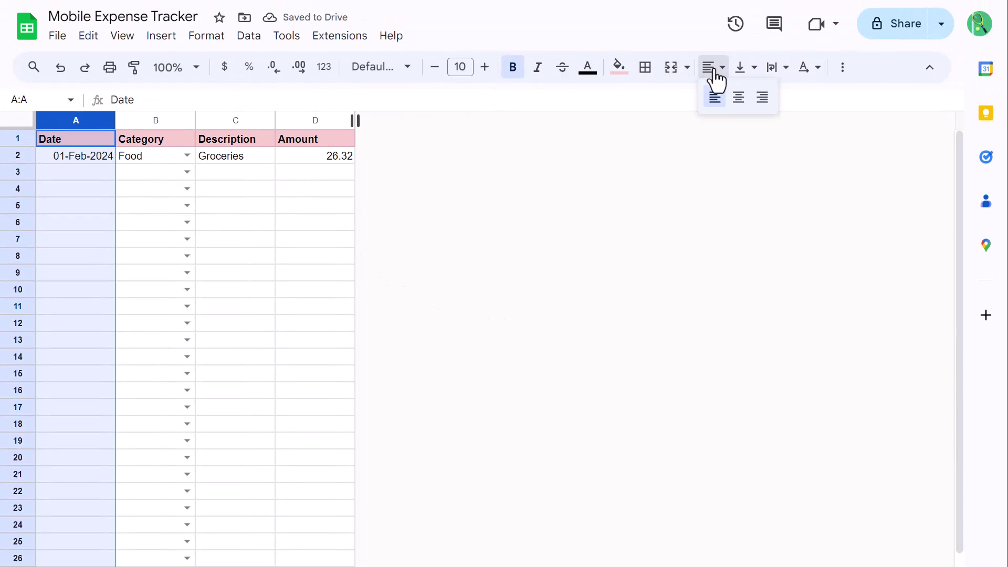
{"action": "left_click", "coordinate": [714, 101]}
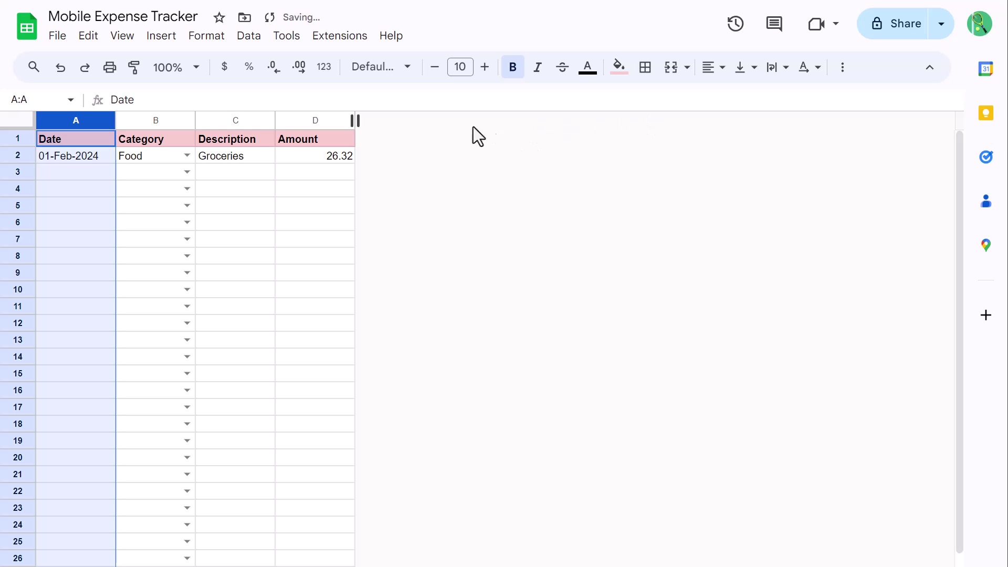
Apply the Financial number format to Amount column D of the Expenses sheet and right-align the column.
{"action": "left_click", "coordinate": [318, 120]}
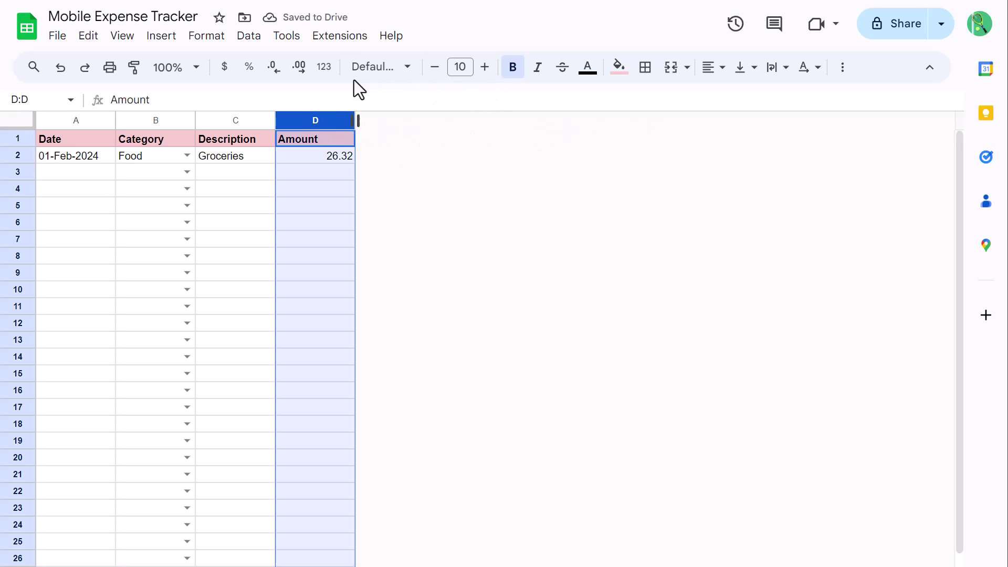
{"action": "left_click", "coordinate": [325, 67]}
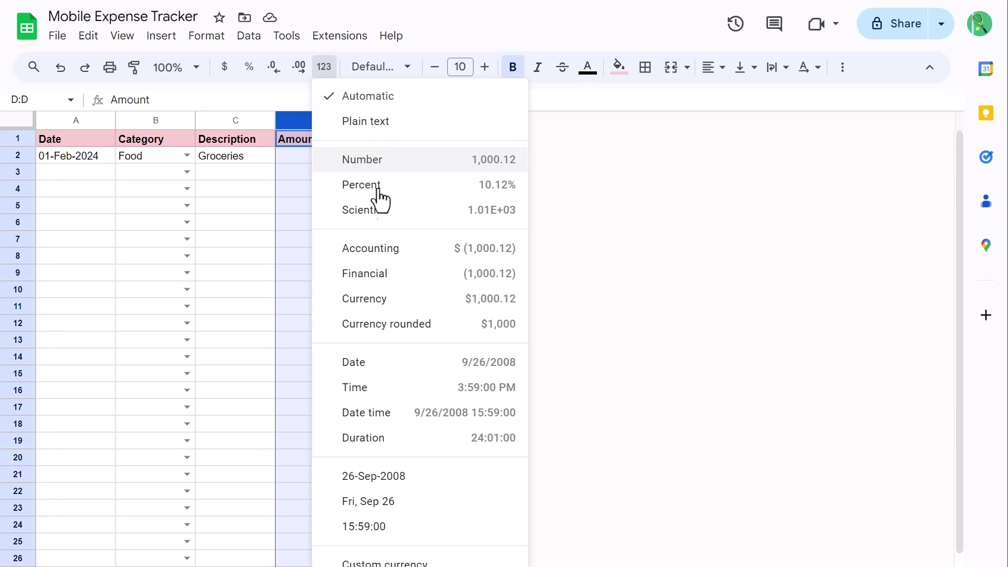
{"action": "left_click", "coordinate": [390, 275]}
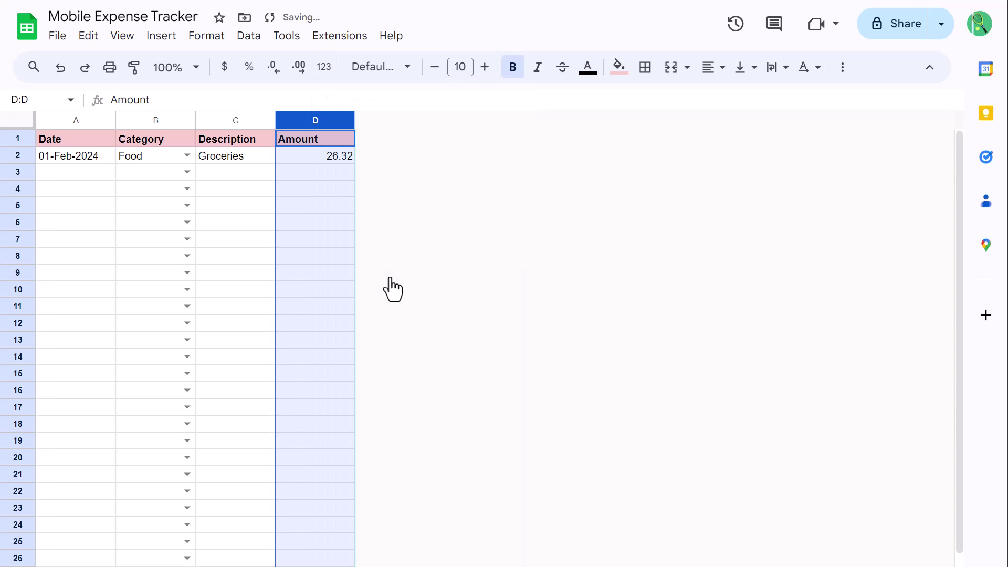
{"action": "left_click", "coordinate": [712, 71]}
{"action": "left_click", "coordinate": [756, 99]}
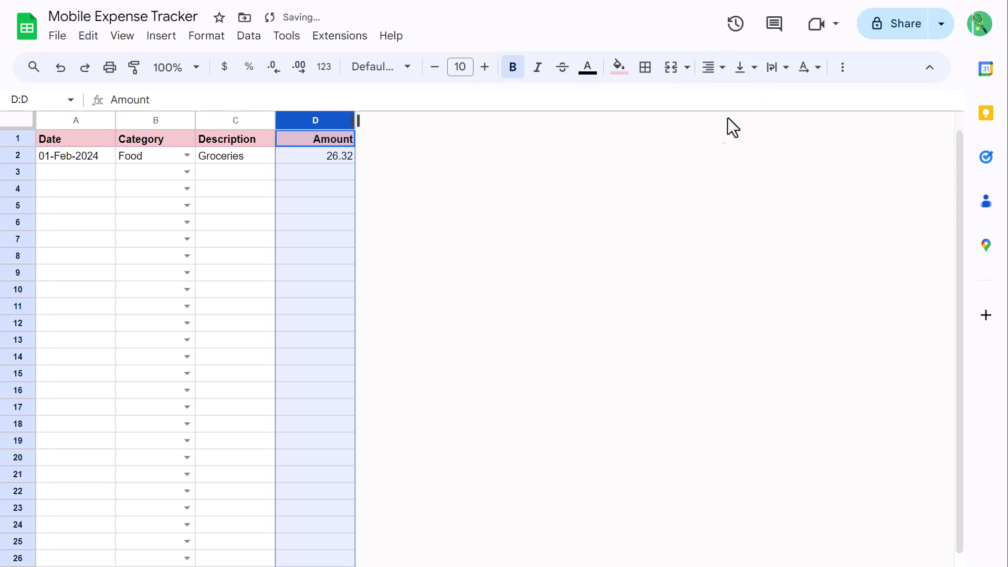
{"action": "left_click", "coordinate": [87, 222]}
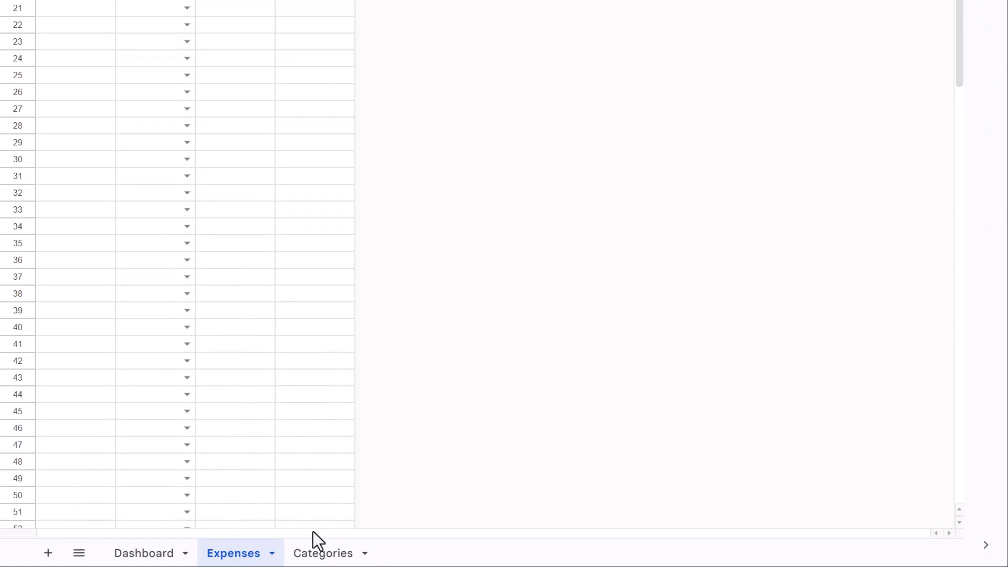
Begin a SUMIF formula in Spending cell C2 of the Categories sheet, using the absolute range Expenses!$B$2:$B.
{"action": "left_click", "coordinate": [324, 554]}
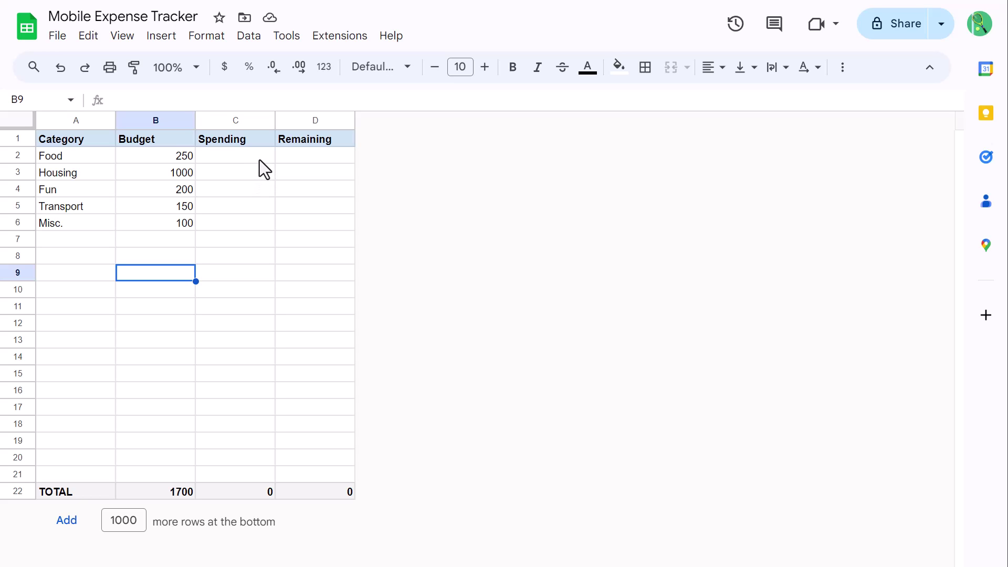
{"action": "left_click", "coordinate": [262, 158]}
{"action": "left_click", "coordinate": [321, 100]}
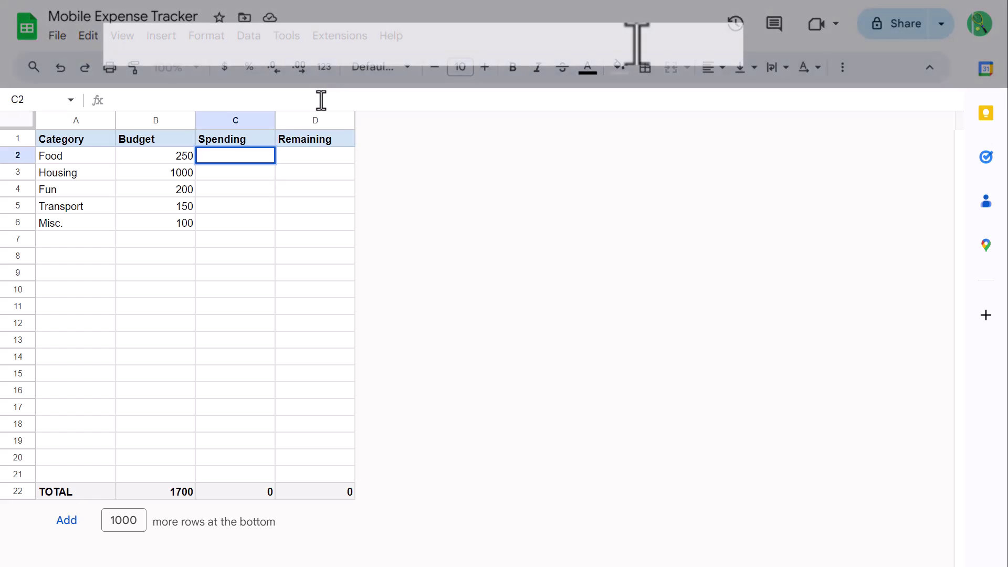
{"action": "type", "text": "=sumif("}
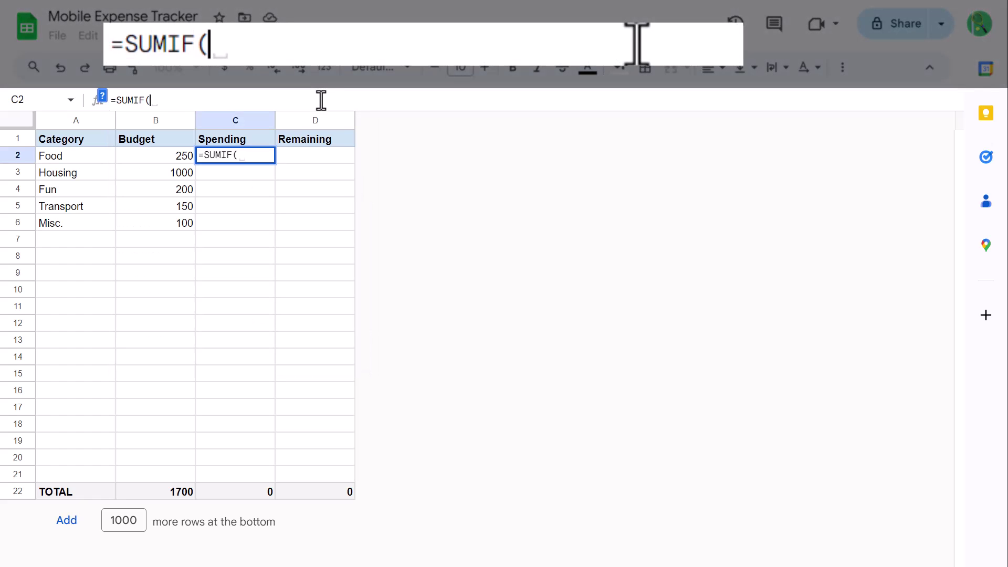
{"action": "scroll", "coordinate": [317, 372], "scroll_direction": "down", "scroll_amount": 9}
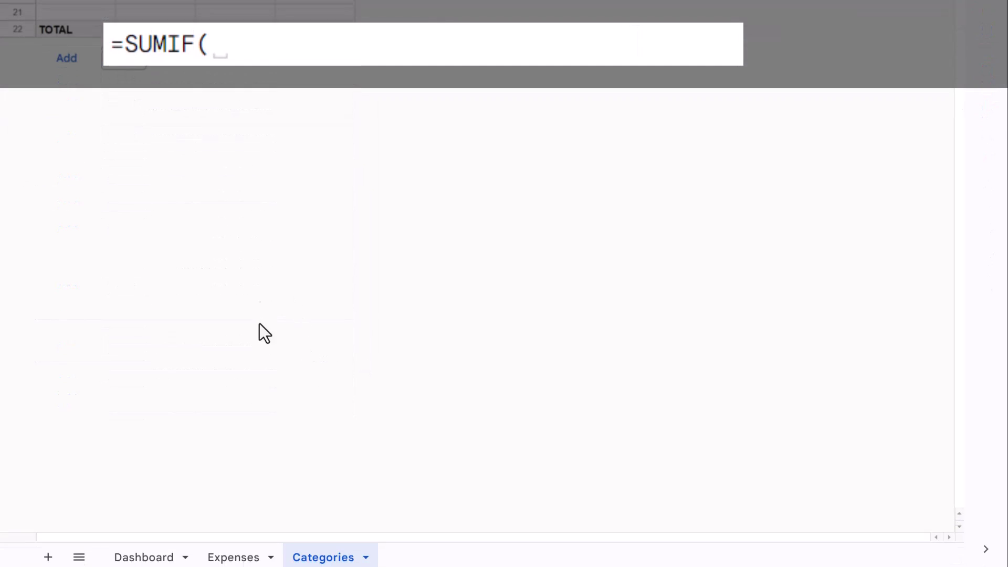
{"action": "left_click", "coordinate": [231, 554]}
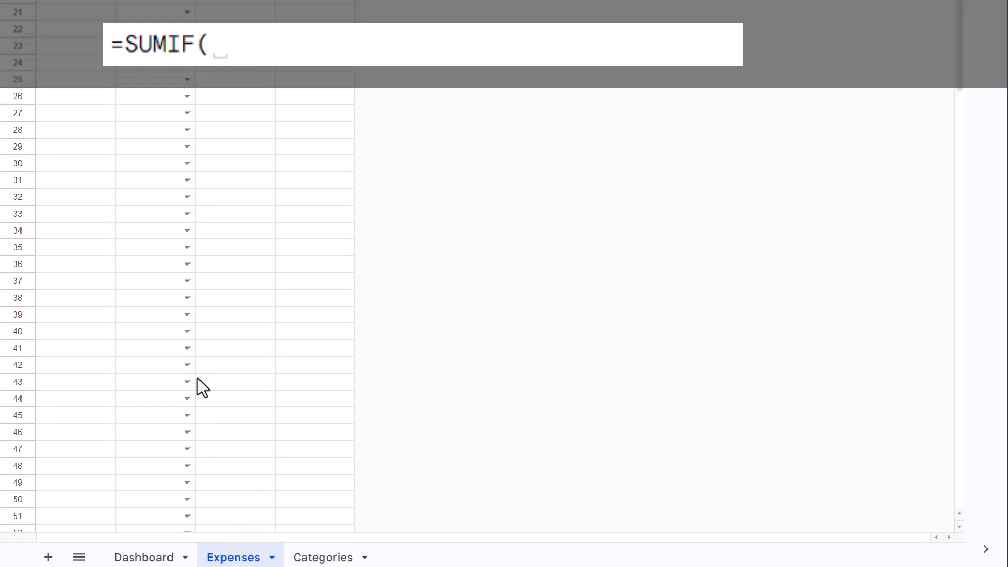
{"action": "scroll", "coordinate": [189, 402], "scroll_direction": "up", "scroll_amount": 8}
{"action": "scroll", "coordinate": [178, 409], "scroll_direction": "up", "scroll_amount": 4}
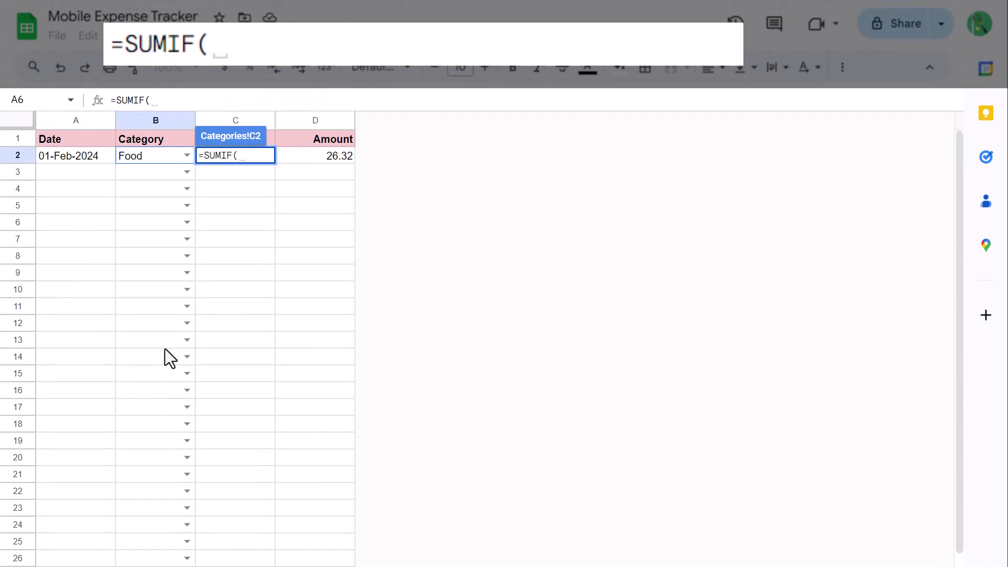
{"action": "left_click", "coordinate": [155, 160]}
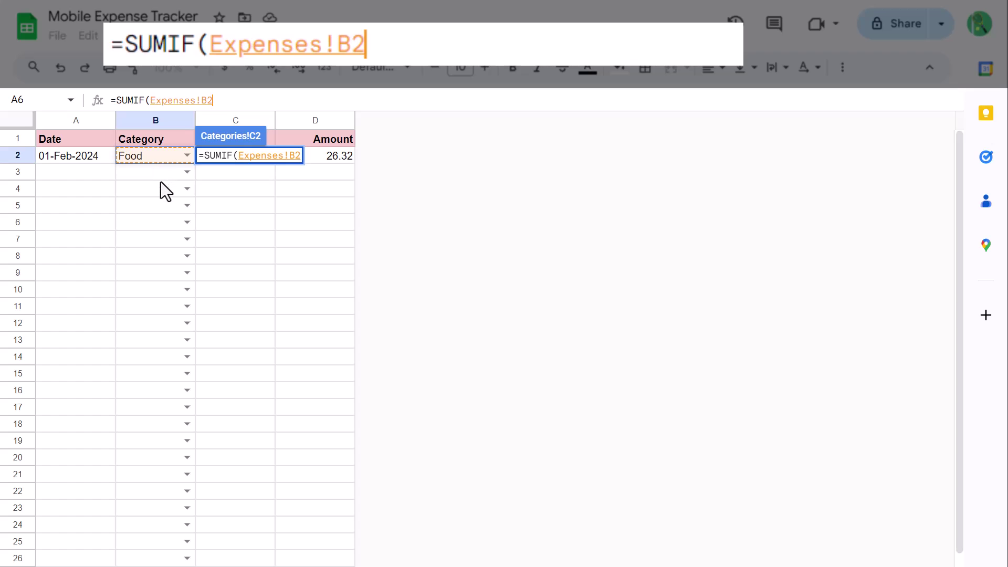
{"action": "type", "text": ":B"}
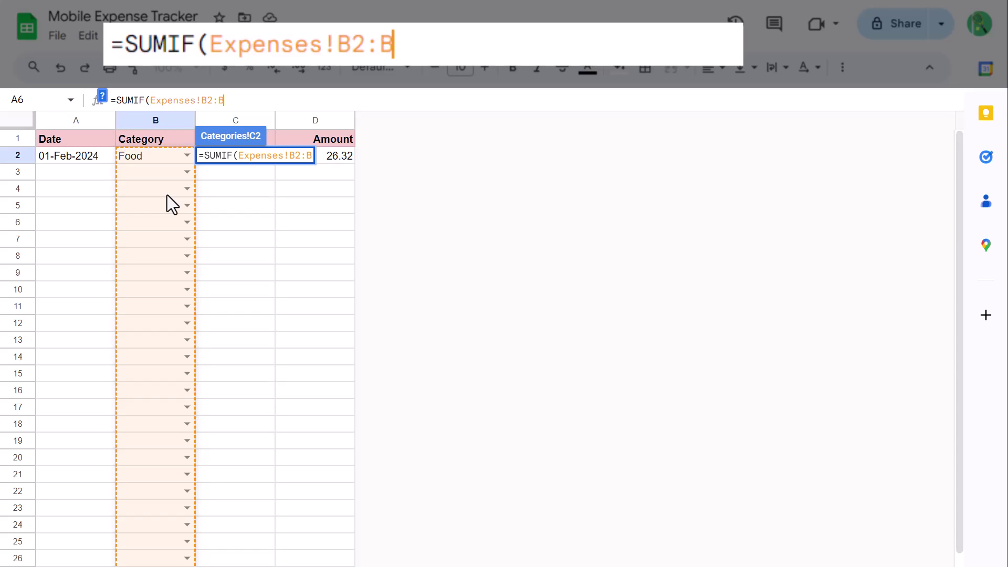
{"action": "key", "text": "F4"}
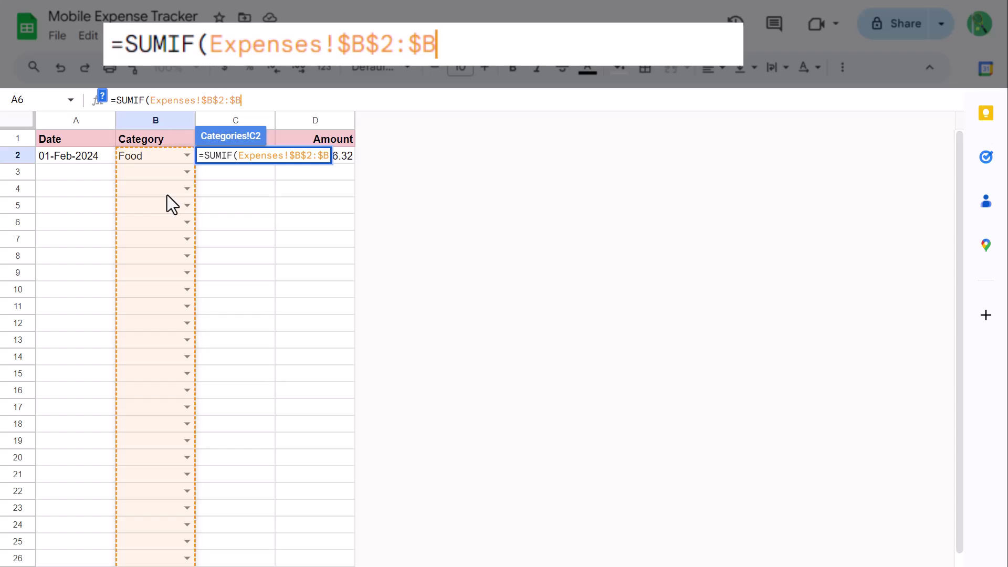
Complete the SUMIF with criterion A2 and absolute sum range Expenses!$D$2:$D, and copy the formula down to C6.
{"action": "type", "text": ","}
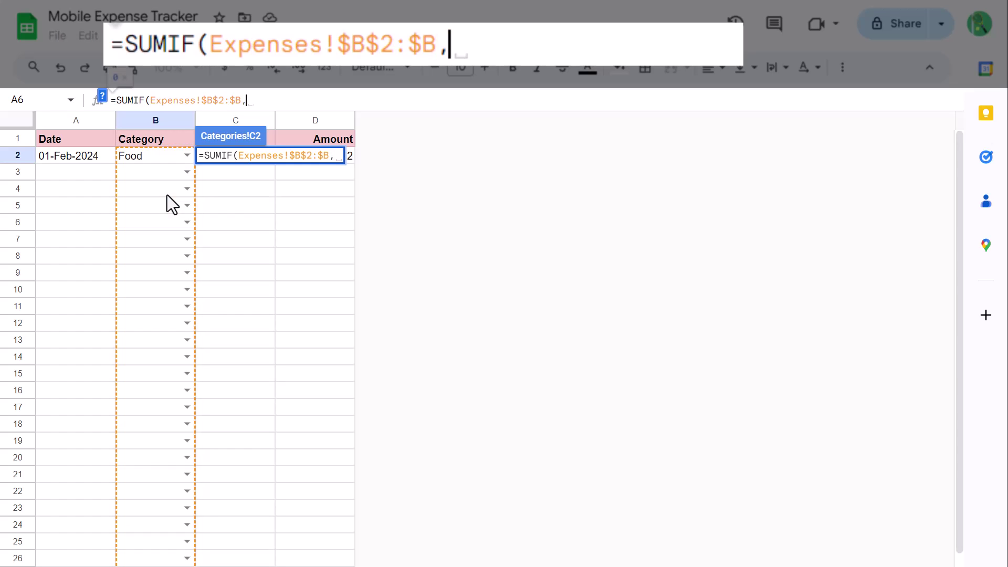
{"action": "type", "text": "A2"}
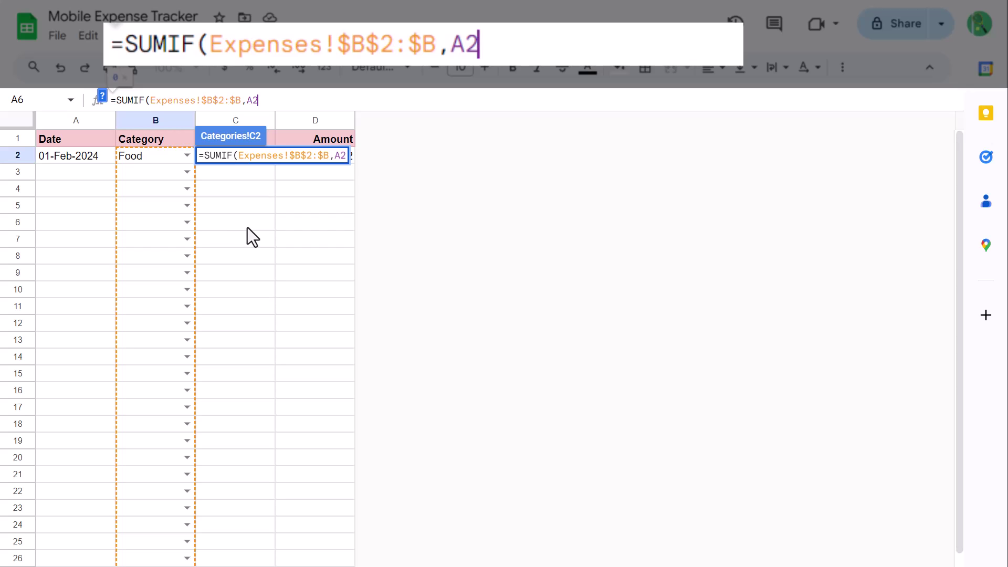
{"action": "type", "text": ","}
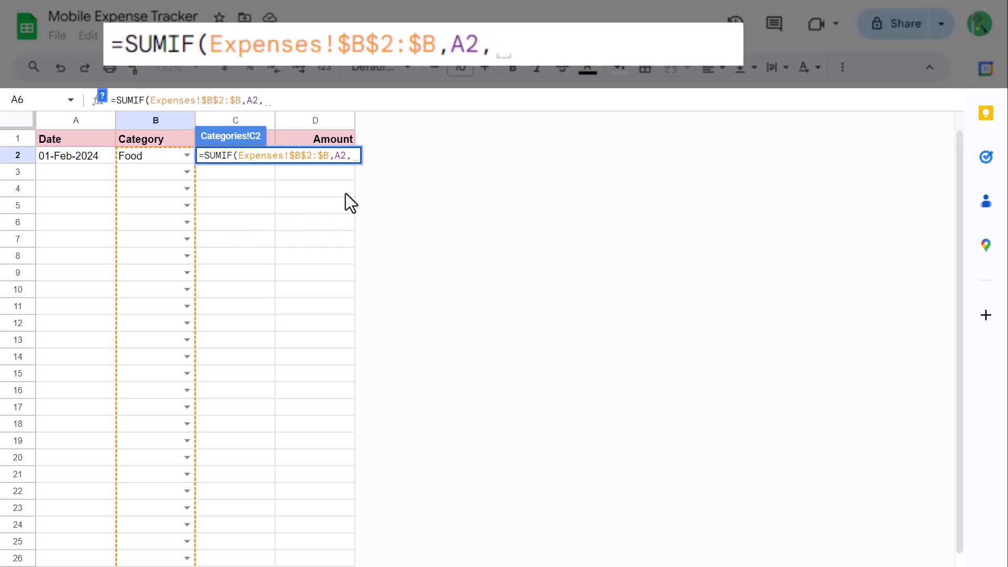
{"action": "left_click", "coordinate": [345, 172]}
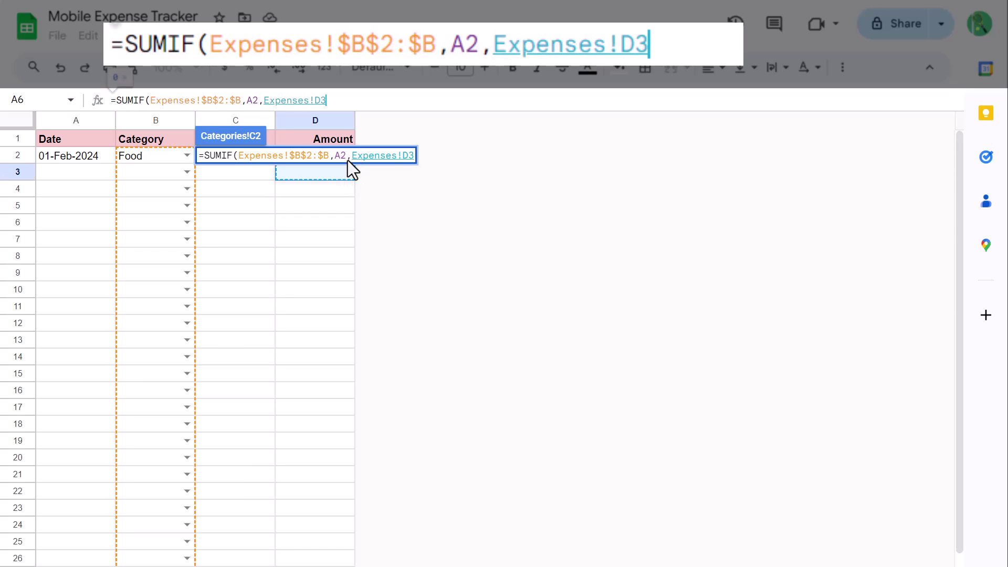
{"action": "key", "text": "BackSpace"}
{"action": "type", "text": "2:"}
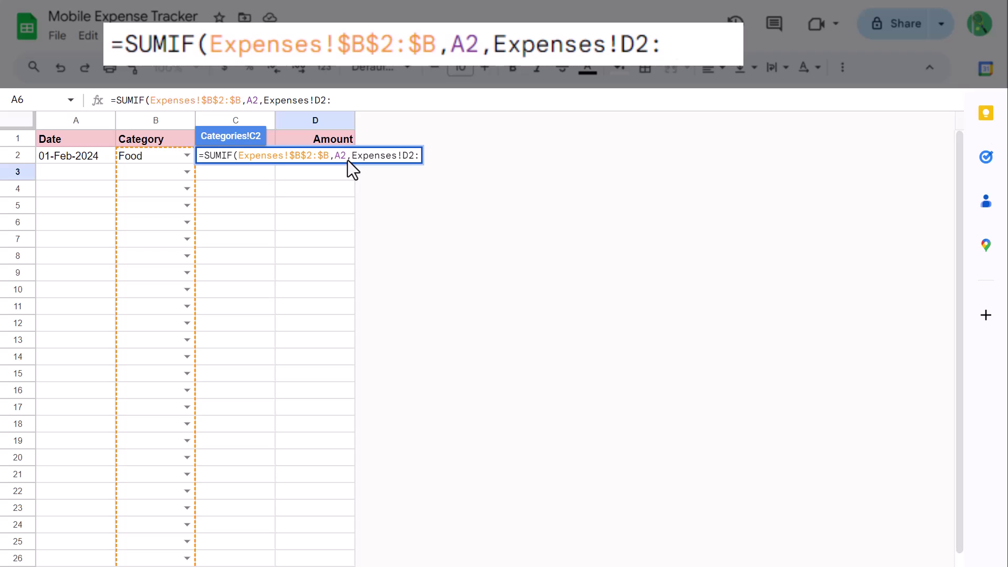
{"action": "type", "text": "D"}
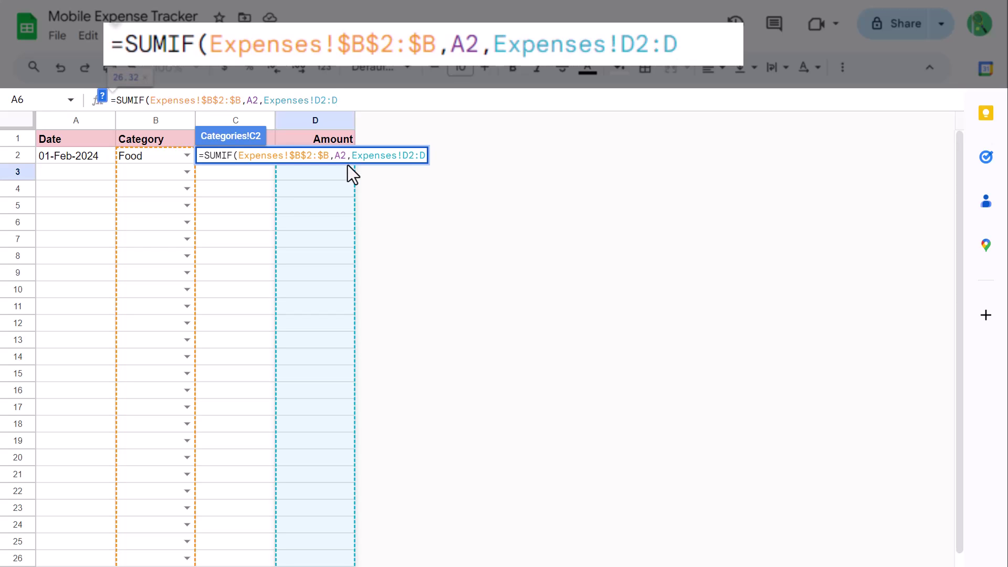
{"action": "key", "text": "F4"}
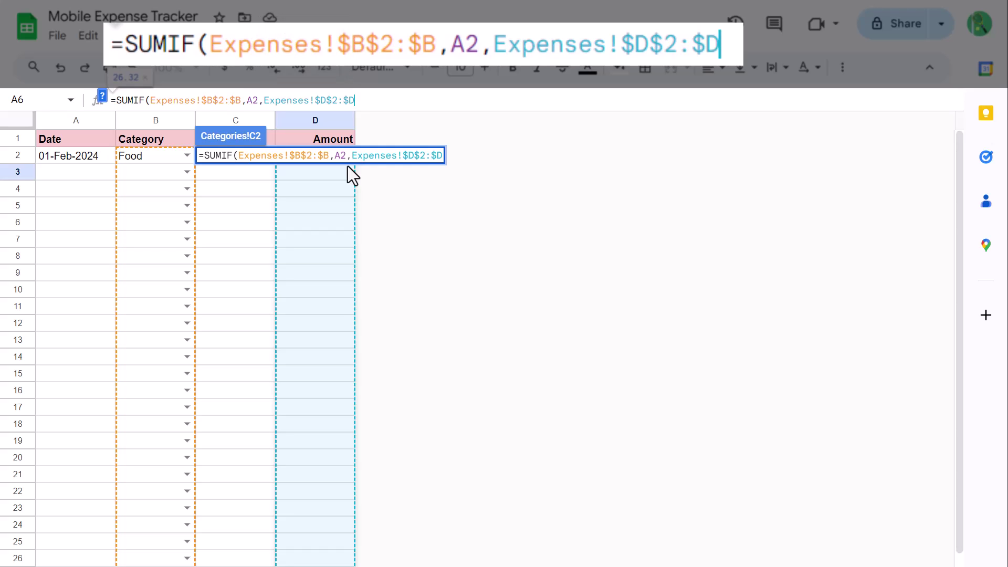
{"action": "type", "text": ")"}
{"action": "key", "text": "Return"}
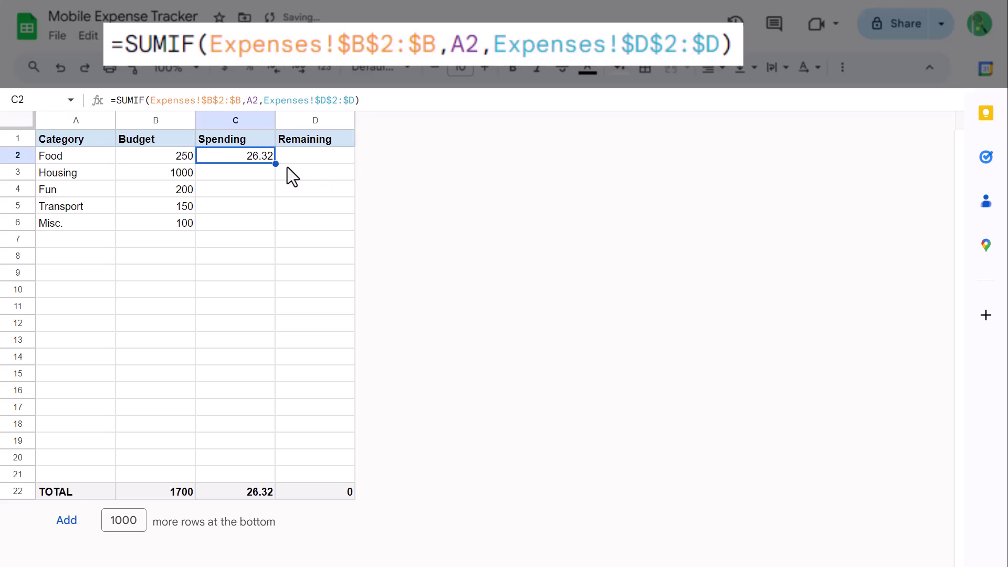
{"action": "left_click_drag", "start_coordinate": [275, 165], "coordinate": [273, 225]}
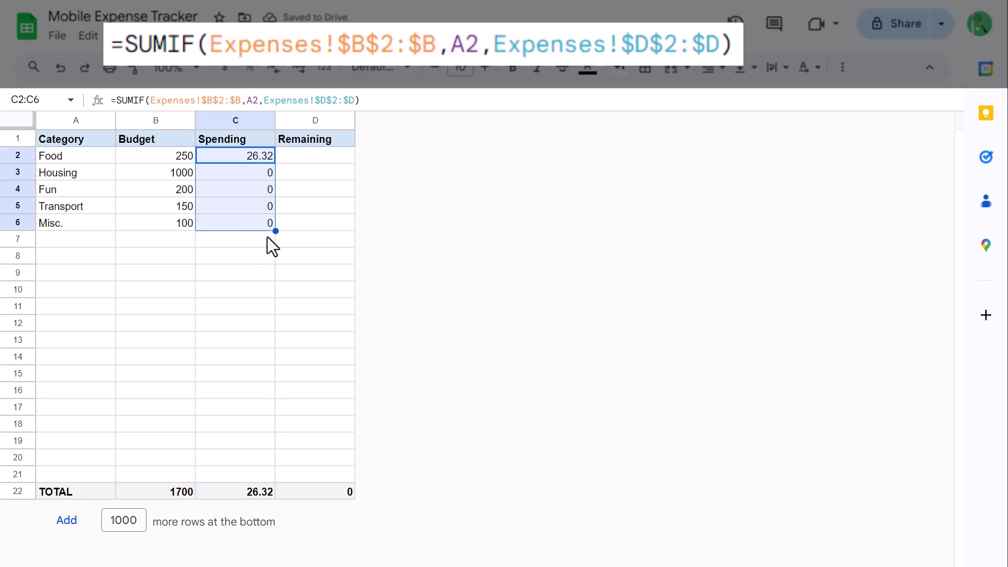
Try extending the Spending formula down through C21 and undo that fill.
{"action": "left_click_drag", "start_coordinate": [275, 231], "coordinate": [274, 472]}
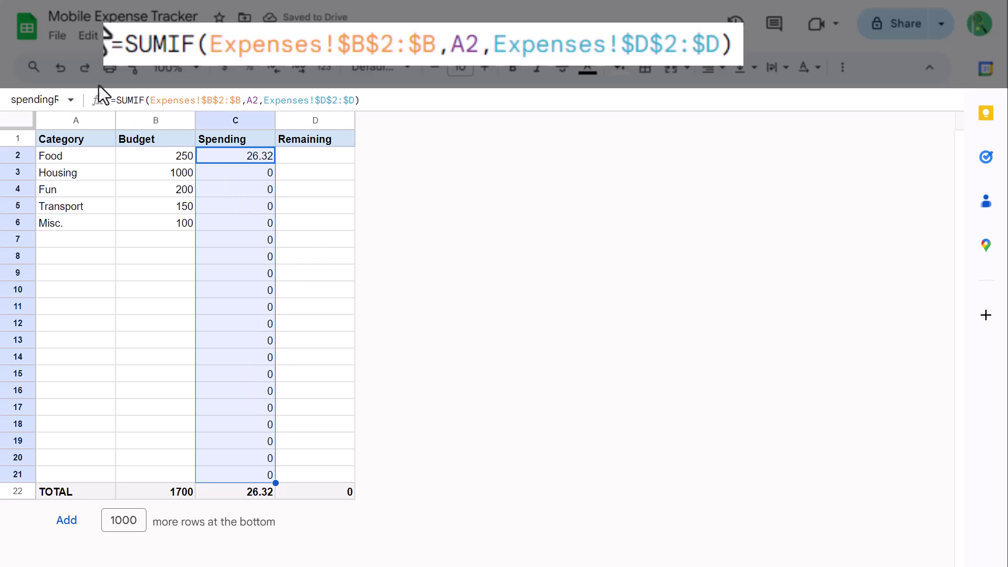
{"action": "left_click", "coordinate": [61, 72]}
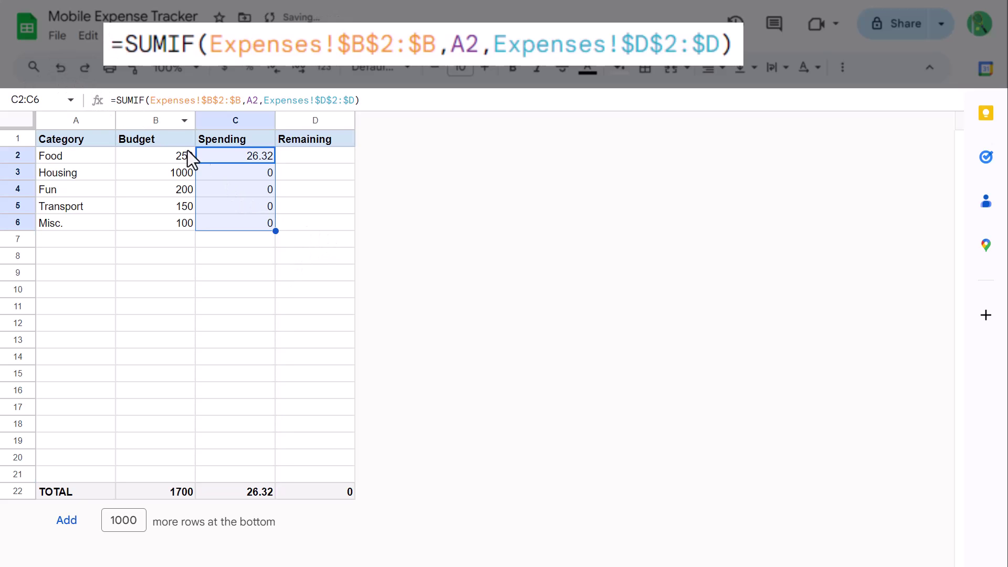
{"action": "left_click", "coordinate": [249, 257]}
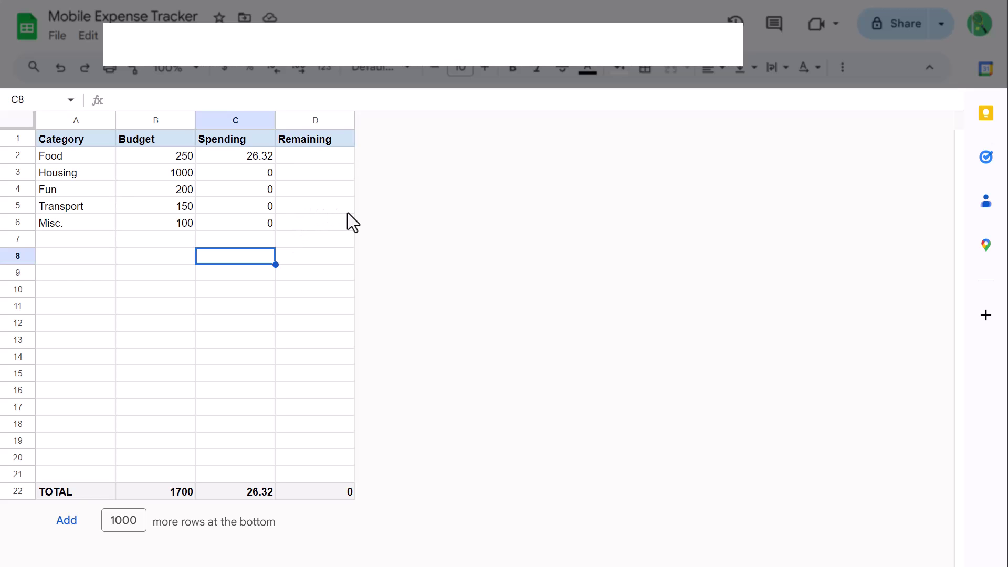
Enter the formula =B2-C2 in Remaining cell D2 of the Categories sheet and fill it down to D6.
{"action": "left_click", "coordinate": [335, 159]}
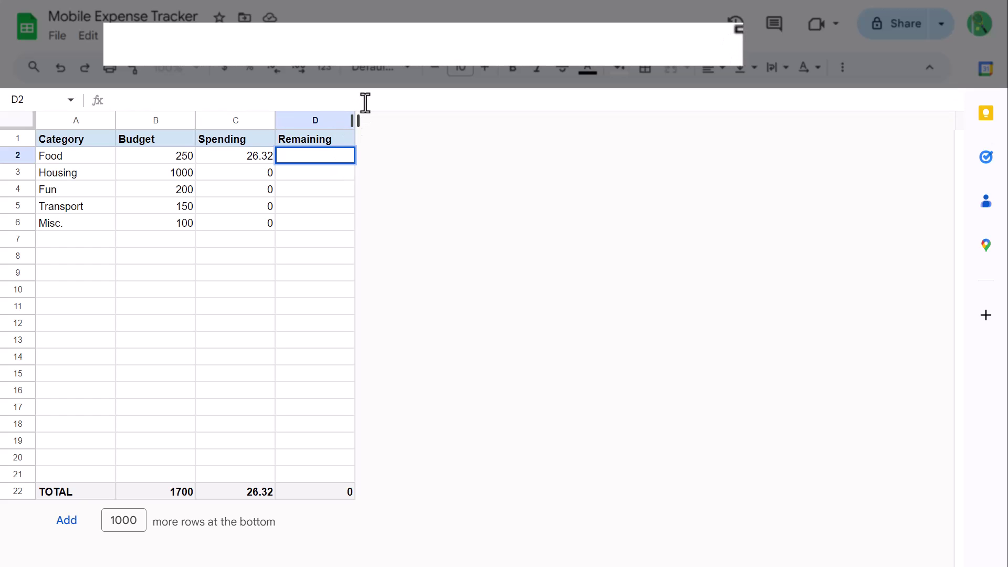
{"action": "type", "text": "="}
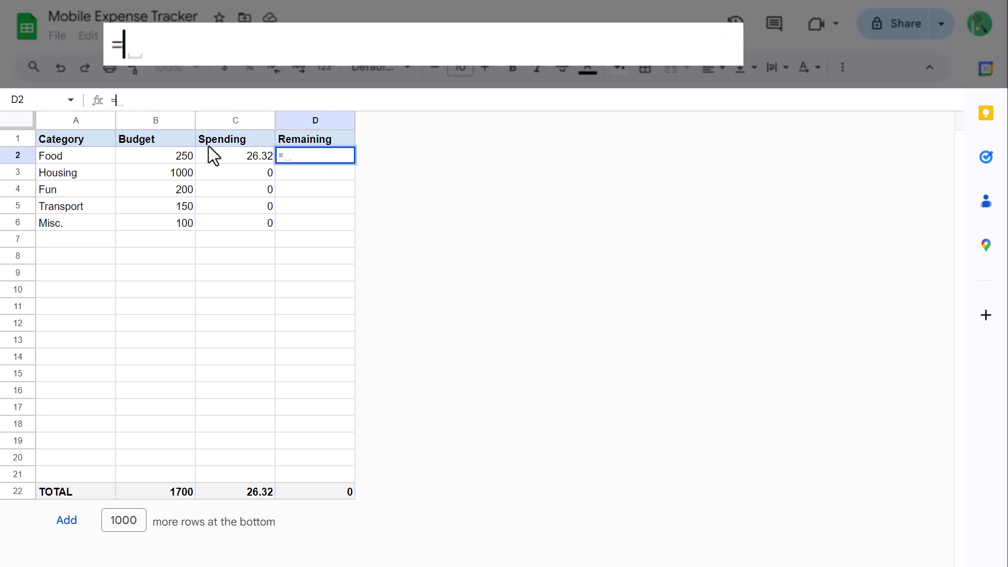
{"action": "left_click", "coordinate": [184, 156]}
{"action": "type", "text": "-"}
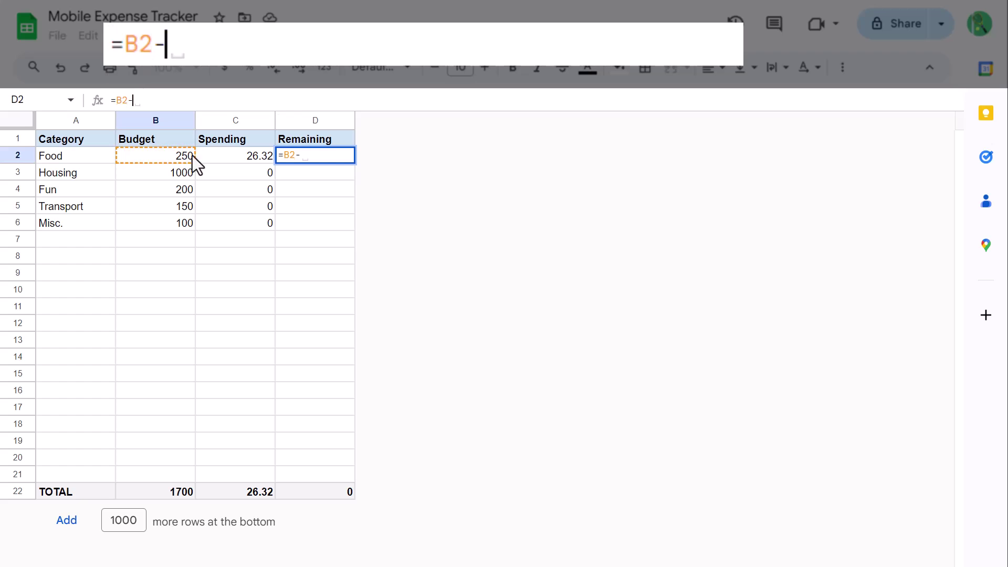
{"action": "left_click", "coordinate": [232, 153]}
{"action": "key", "text": "Return"}
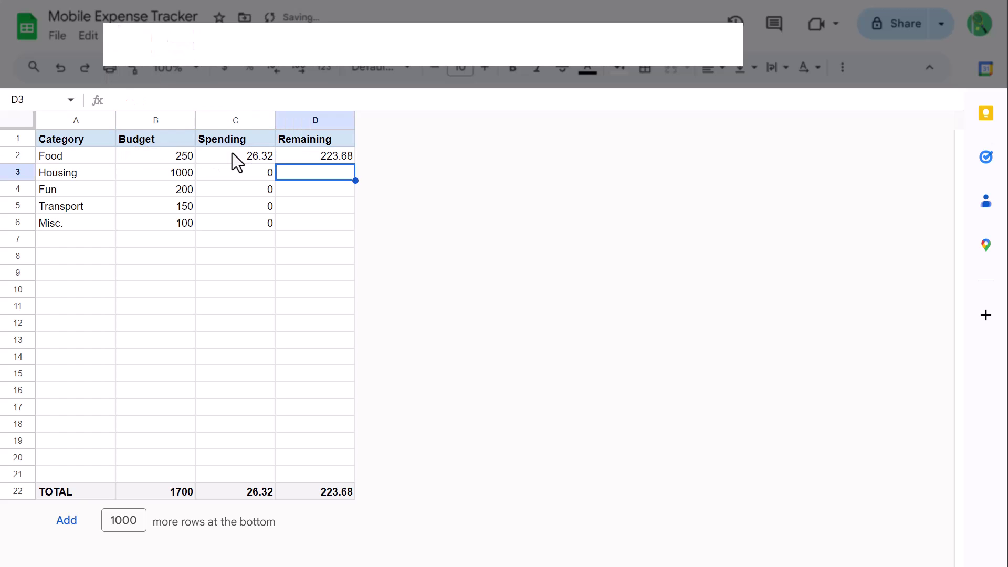
{"action": "left_click", "coordinate": [296, 153]}
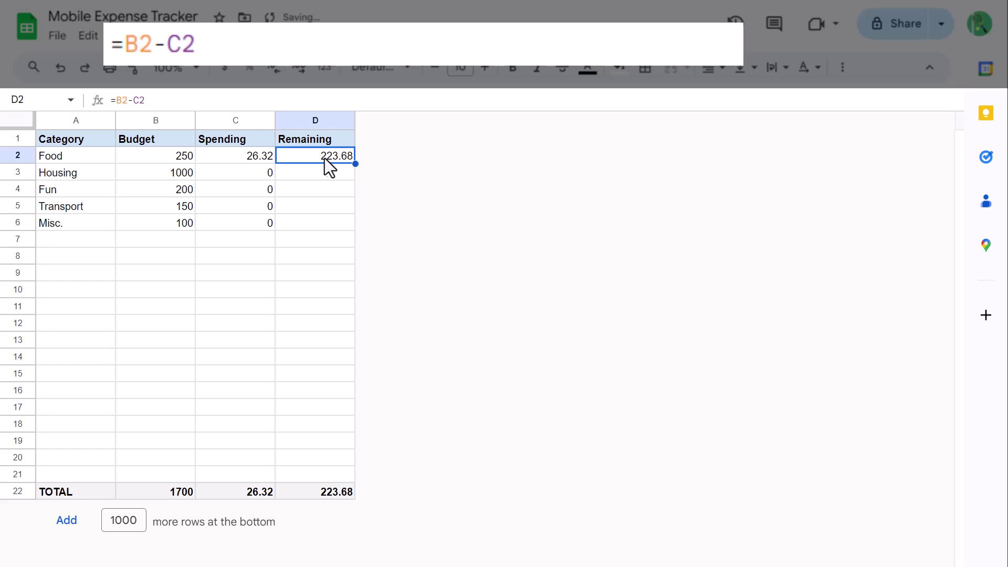
{"action": "left_click_drag", "start_coordinate": [356, 161], "coordinate": [353, 229]}
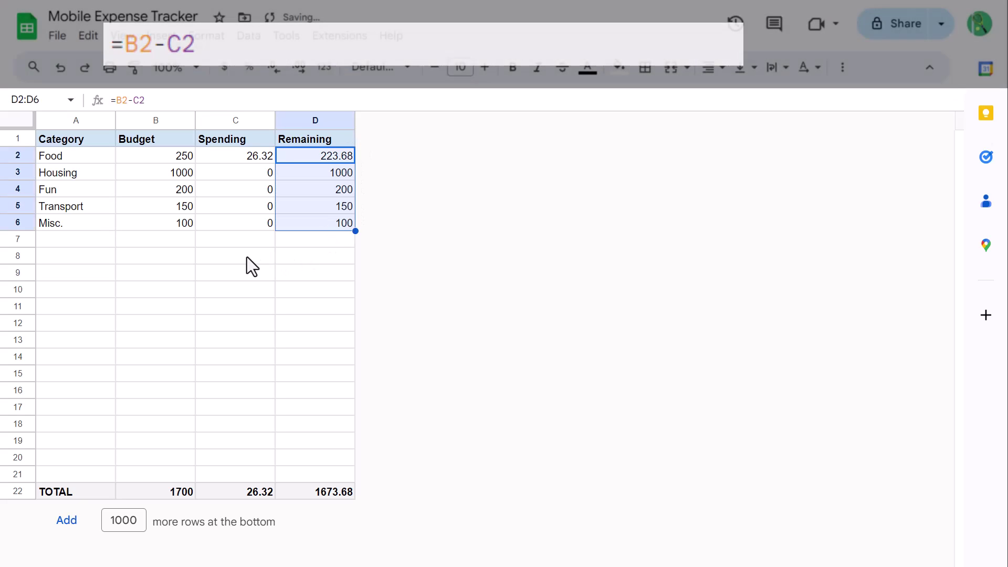
{"action": "left_click", "coordinate": [170, 259]}
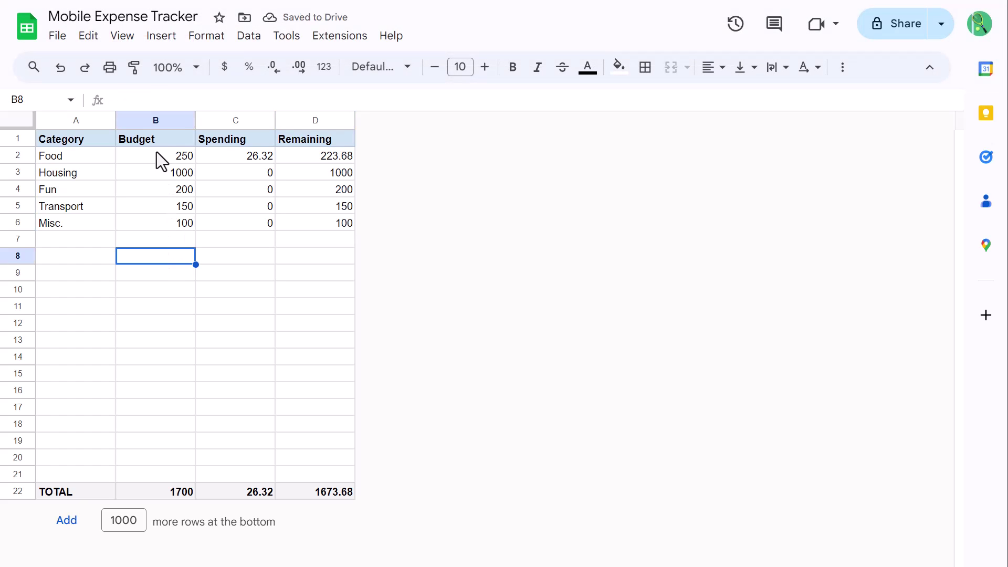
Apply the Financial number format to columns B through D of the Categories sheet and right-align them.
{"action": "left_click_drag", "start_coordinate": [159, 123], "coordinate": [289, 115]}
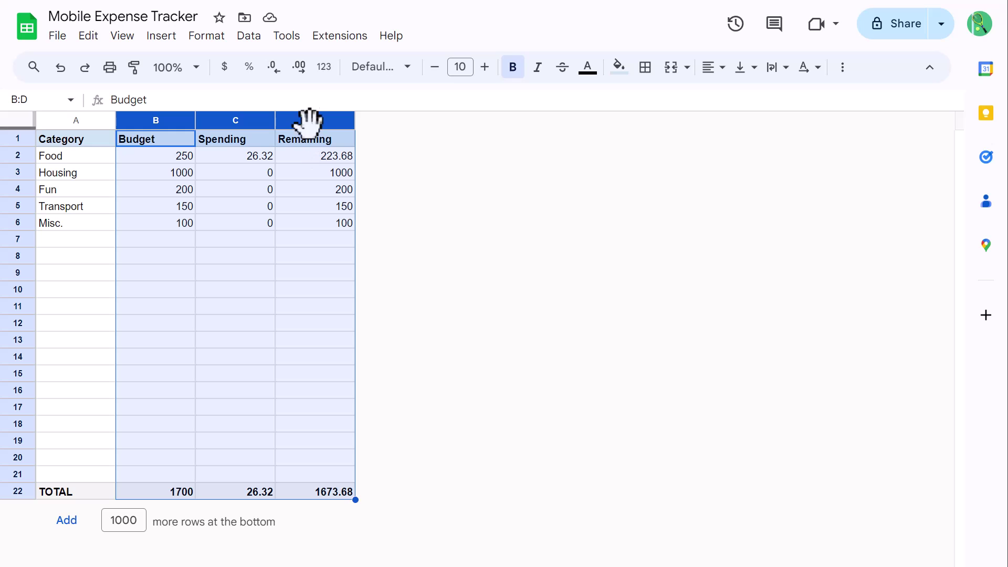
{"action": "left_click", "coordinate": [324, 68]}
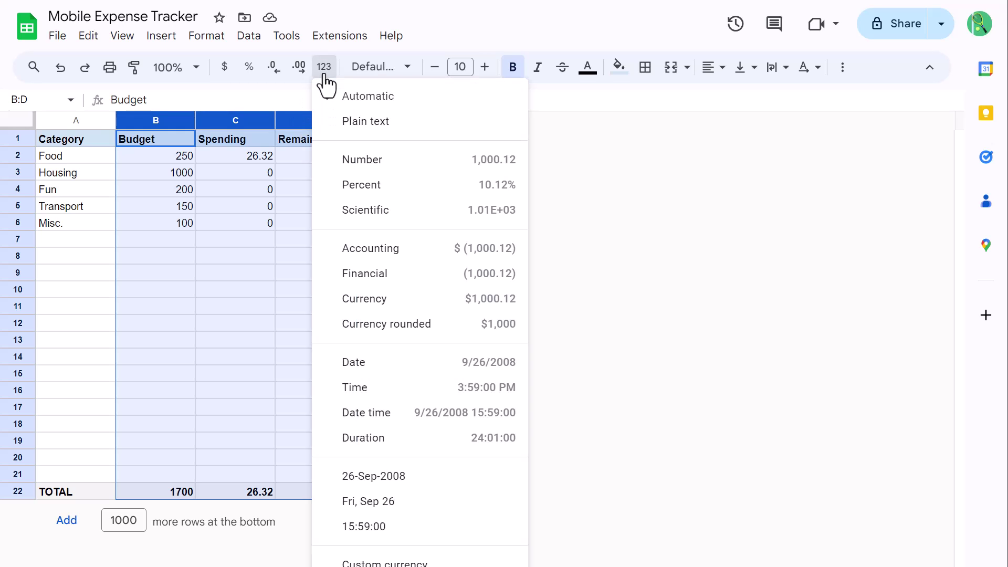
{"action": "left_click", "coordinate": [367, 274]}
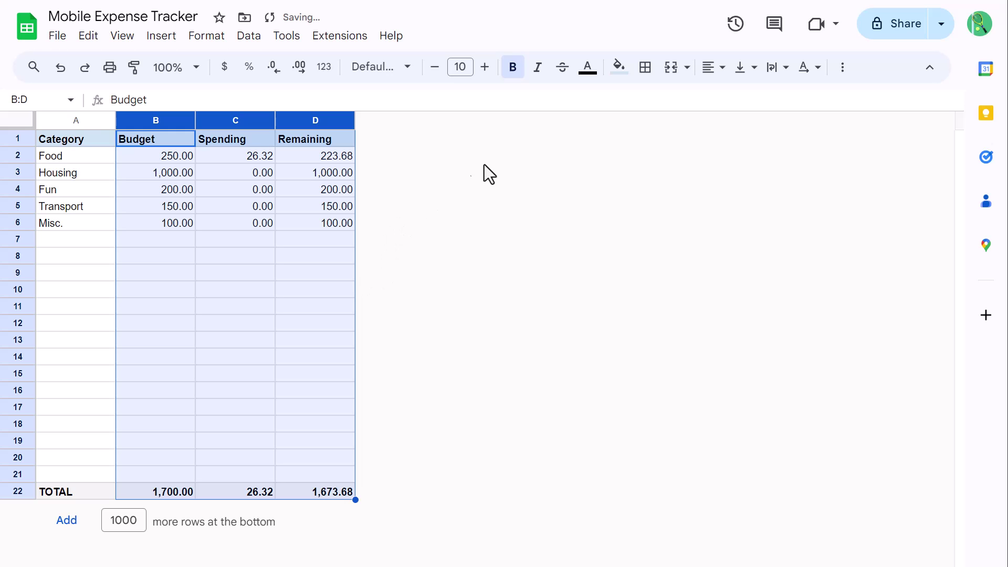
{"action": "left_click", "coordinate": [710, 67]}
{"action": "left_click", "coordinate": [761, 98]}
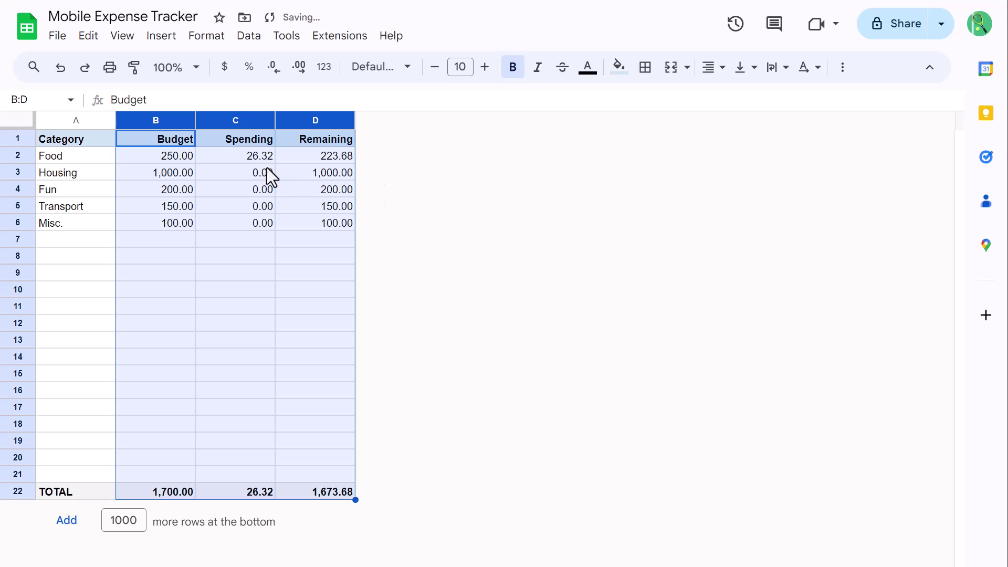
Colour the Spending values in C2:C22 dark red and the Remaining values in D2:D22 dark blue.
{"action": "left_click_drag", "start_coordinate": [223, 160], "coordinate": [237, 490]}
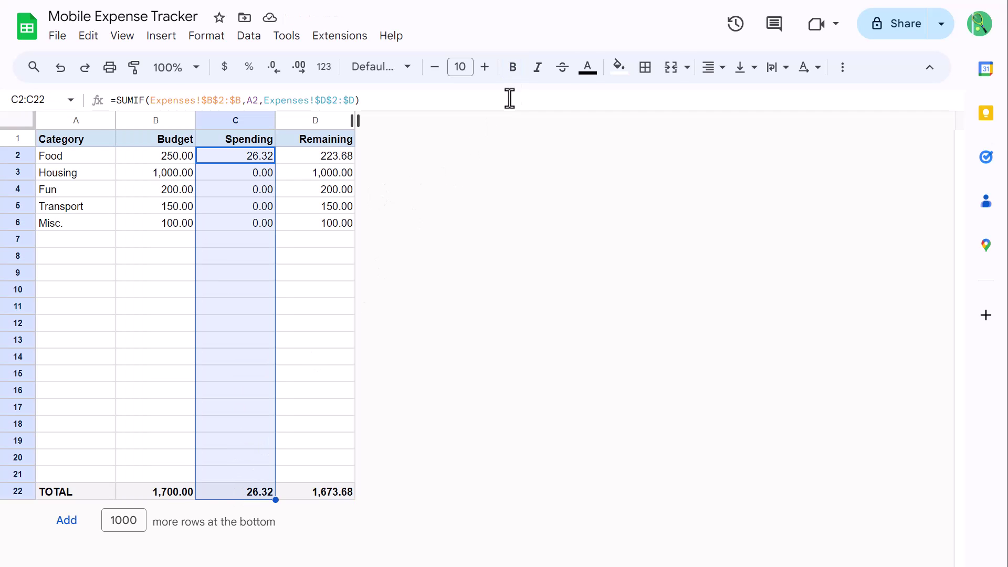
{"action": "left_click", "coordinate": [588, 71]}
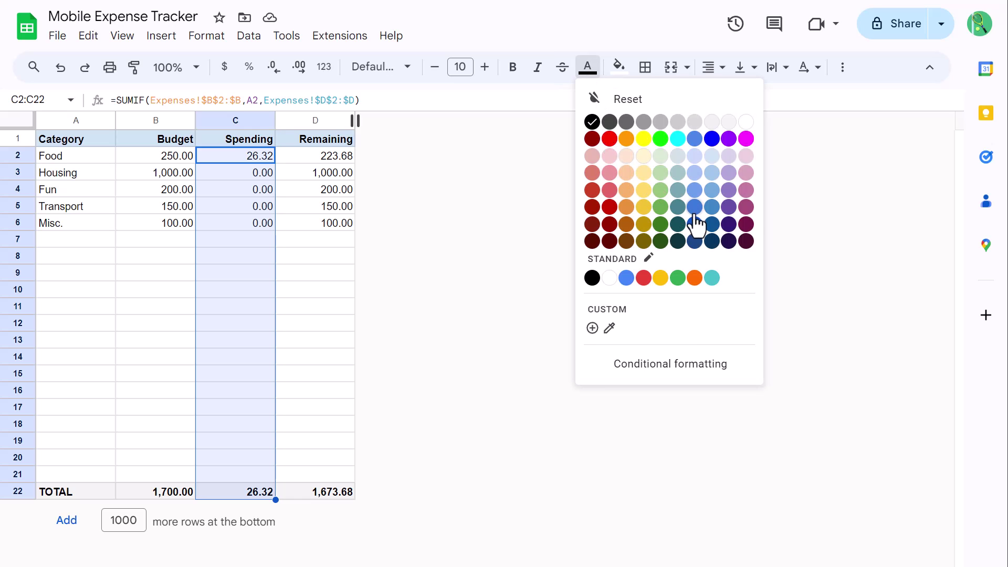
{"action": "left_click", "coordinate": [609, 224]}
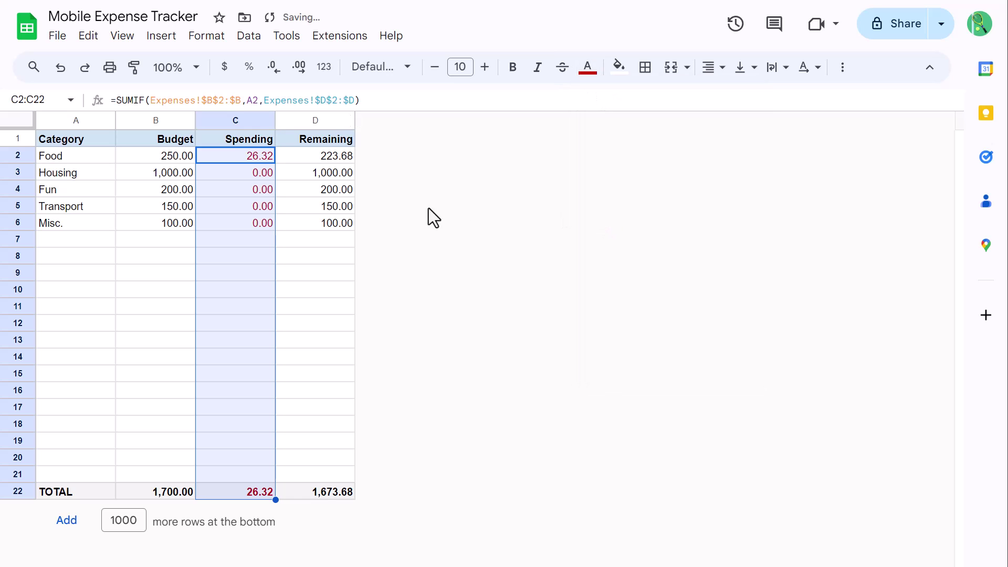
{"action": "left_click_drag", "start_coordinate": [336, 160], "coordinate": [328, 492]}
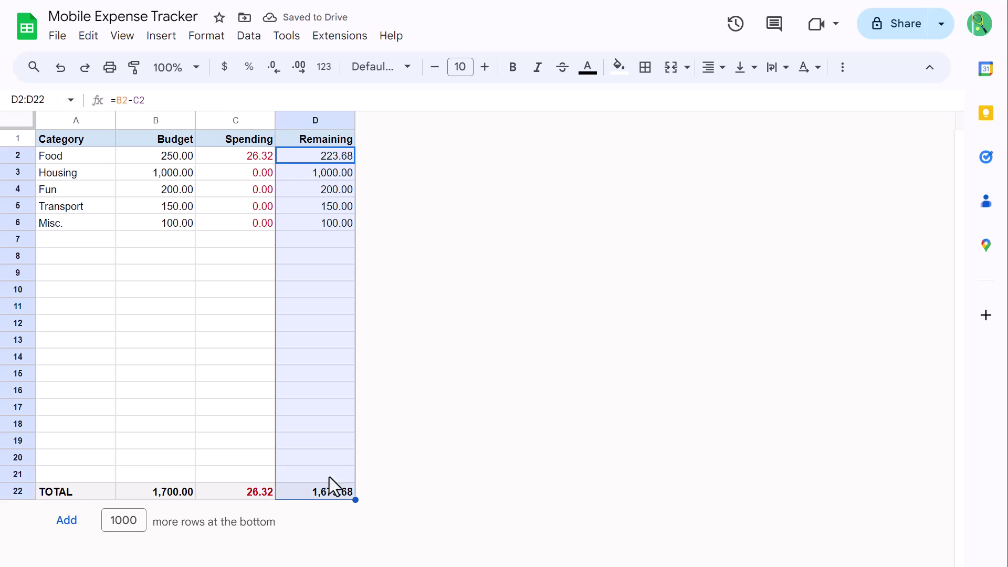
{"action": "left_click", "coordinate": [588, 69]}
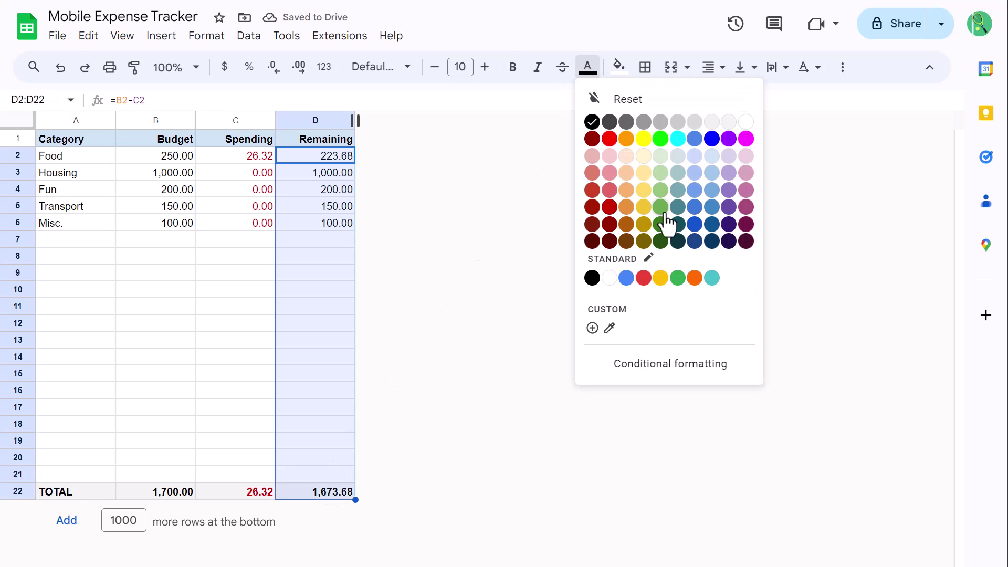
{"action": "left_click", "coordinate": [695, 224]}
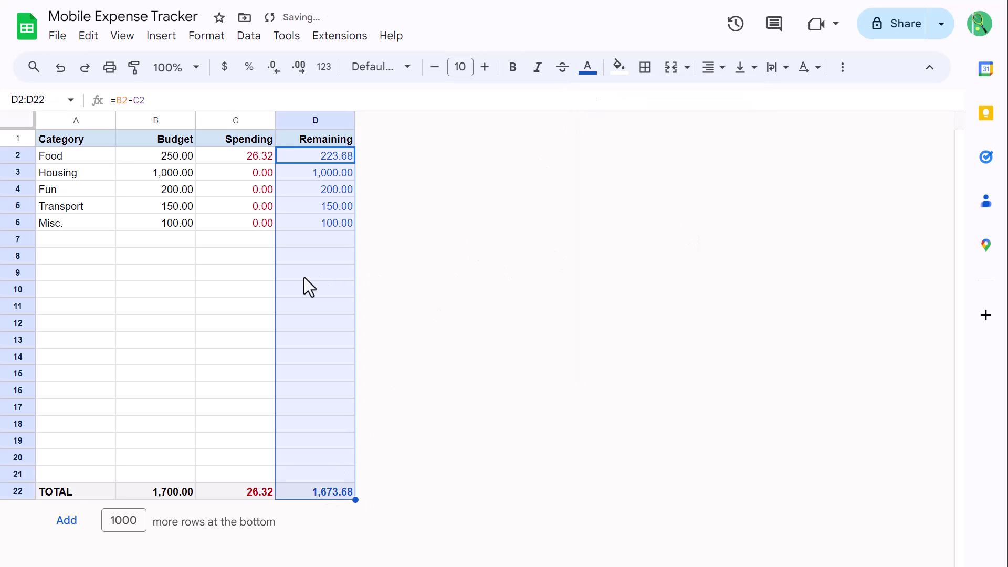
{"action": "left_click", "coordinate": [182, 275]}
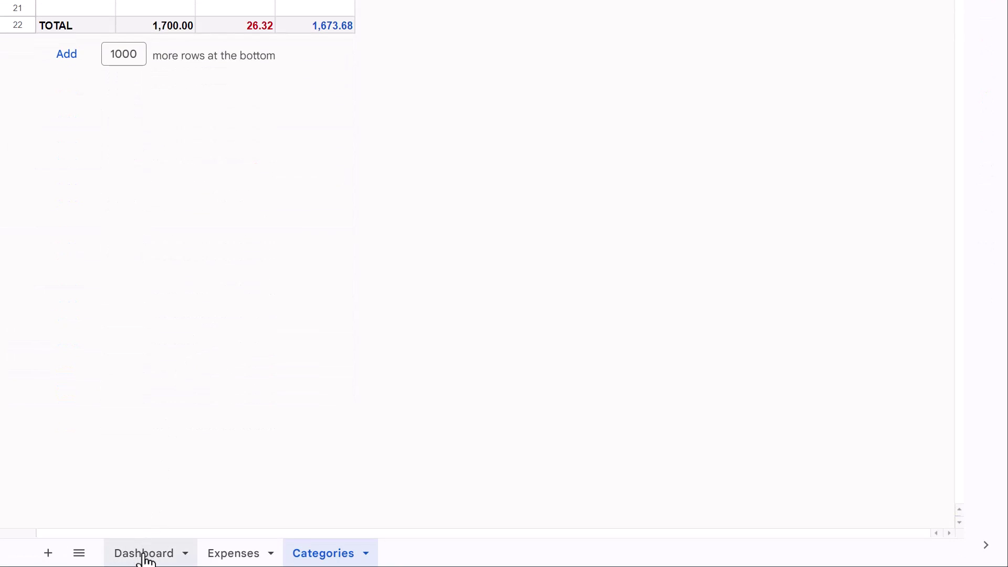
Enter the labels Category, Spending and Remaining in cells A1 to A3 of the Dashboard sheet.
{"action": "left_click", "coordinate": [153, 554]}
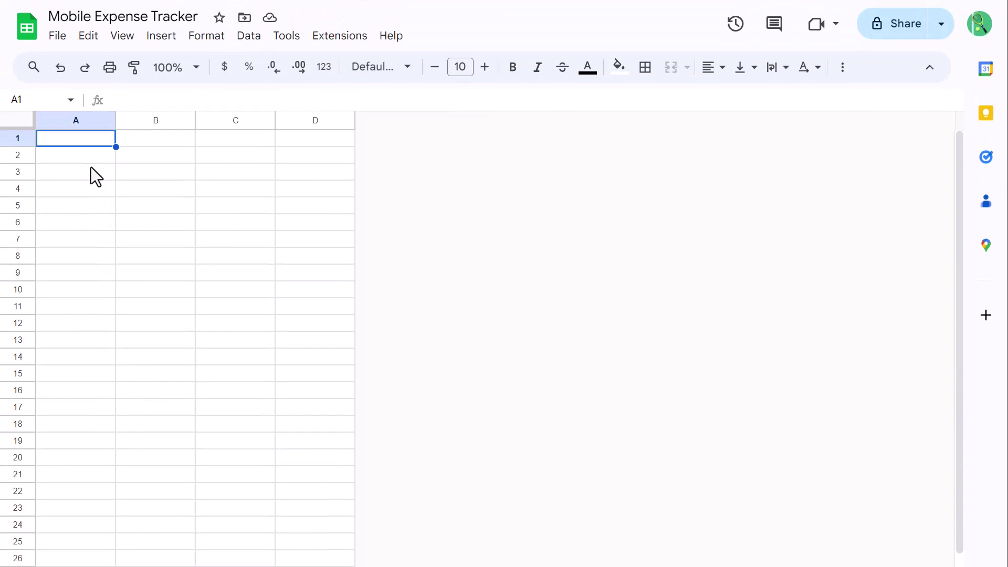
{"action": "type", "text": "Category"}
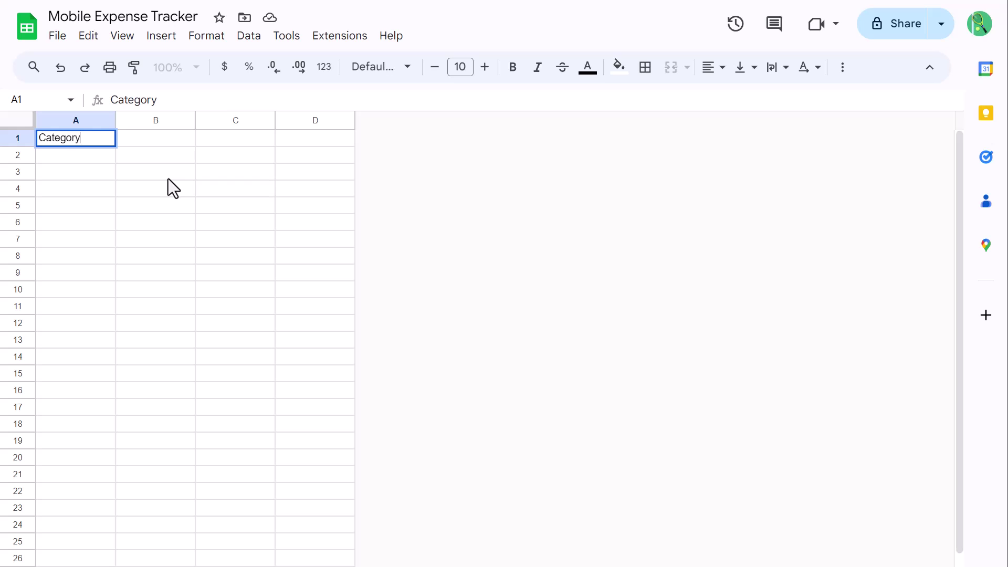
{"action": "key", "text": "Return"}
{"action": "type", "text": "Spending"}
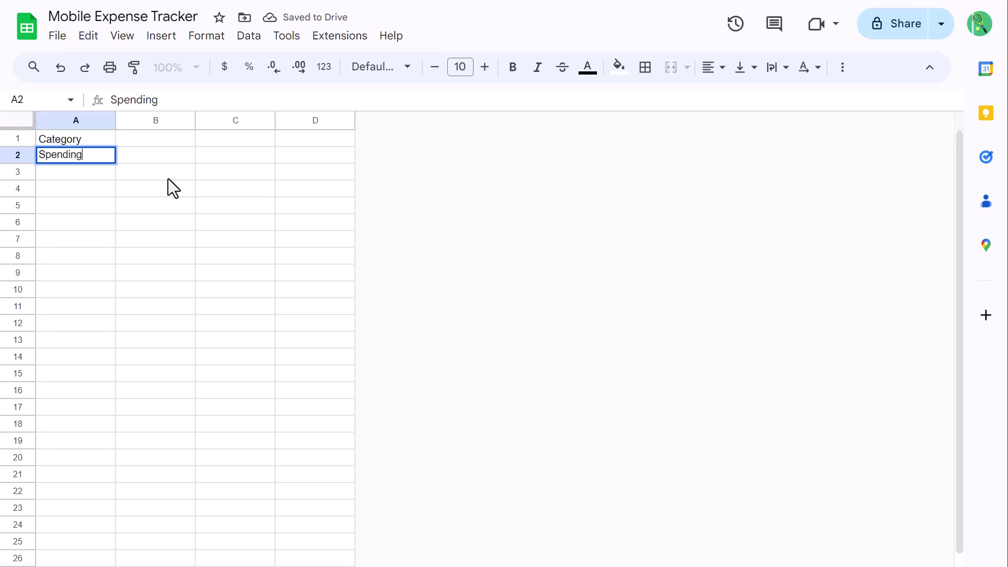
{"action": "key", "text": "Return"}
{"action": "type", "text": "Remaining"}
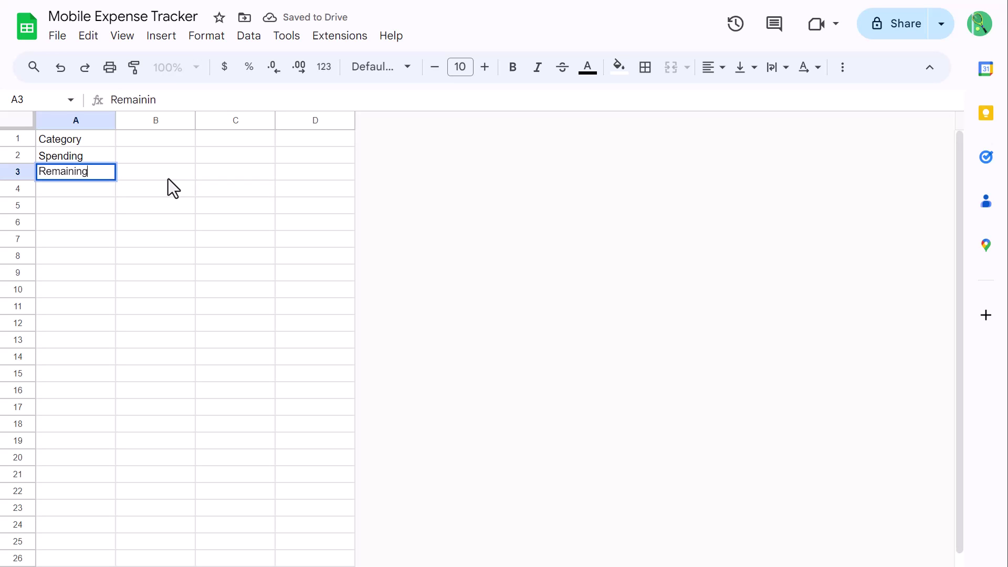
{"action": "key", "text": "Return"}
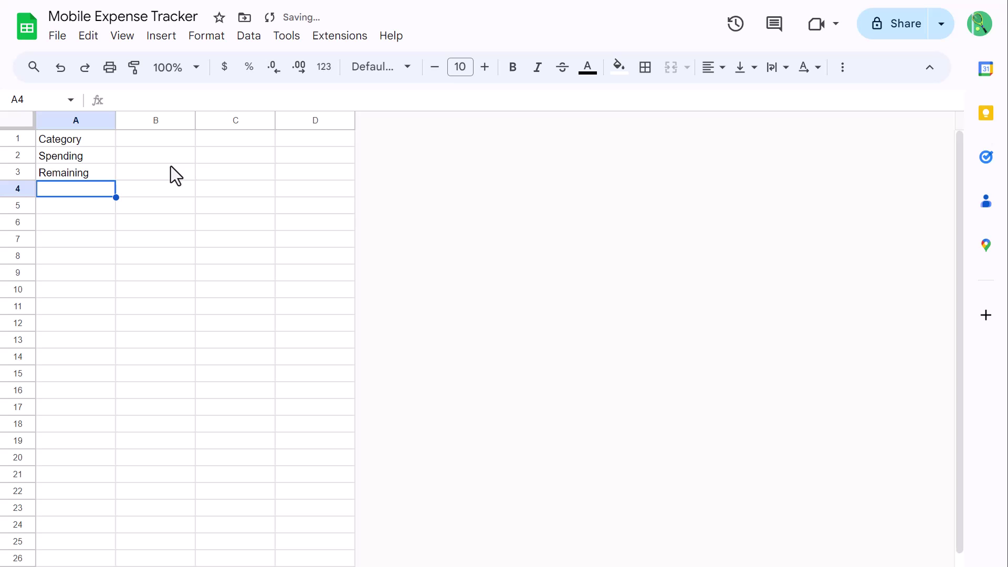
Add a data validation rule to Dashboard cell B1 as a dropdown from the range =categoryRange.
{"action": "left_click", "coordinate": [159, 140]}
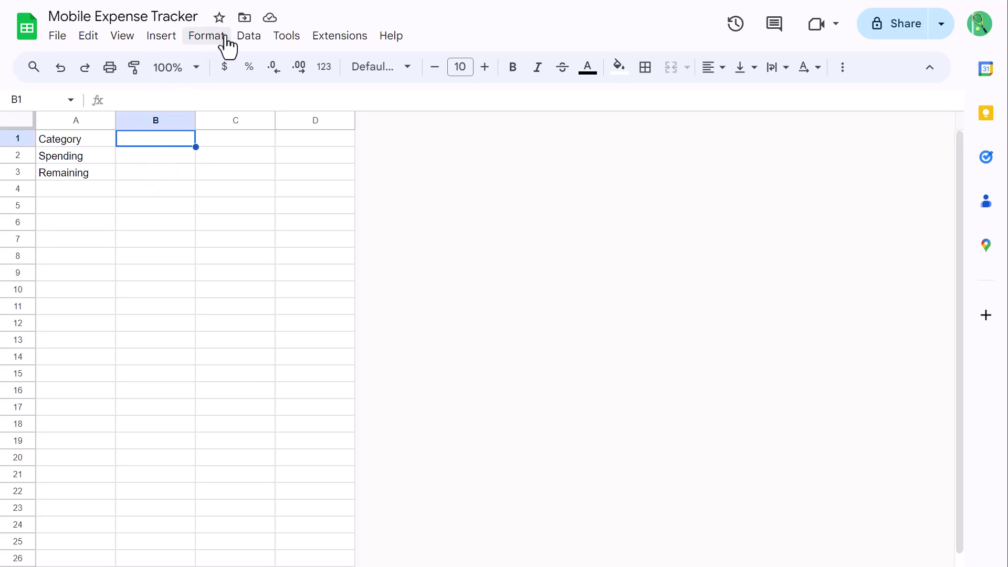
{"action": "left_click", "coordinate": [249, 37]}
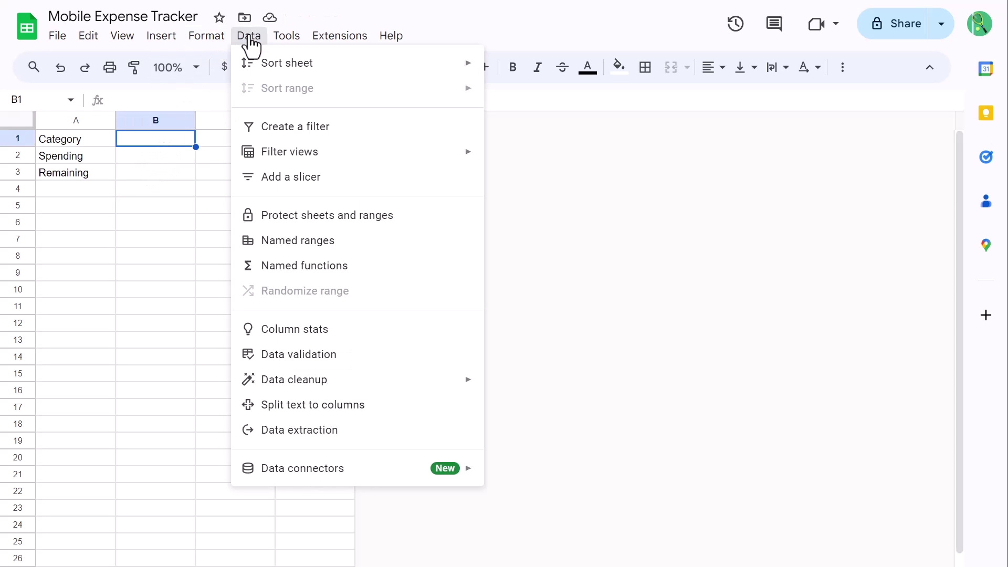
{"action": "left_click", "coordinate": [307, 355]}
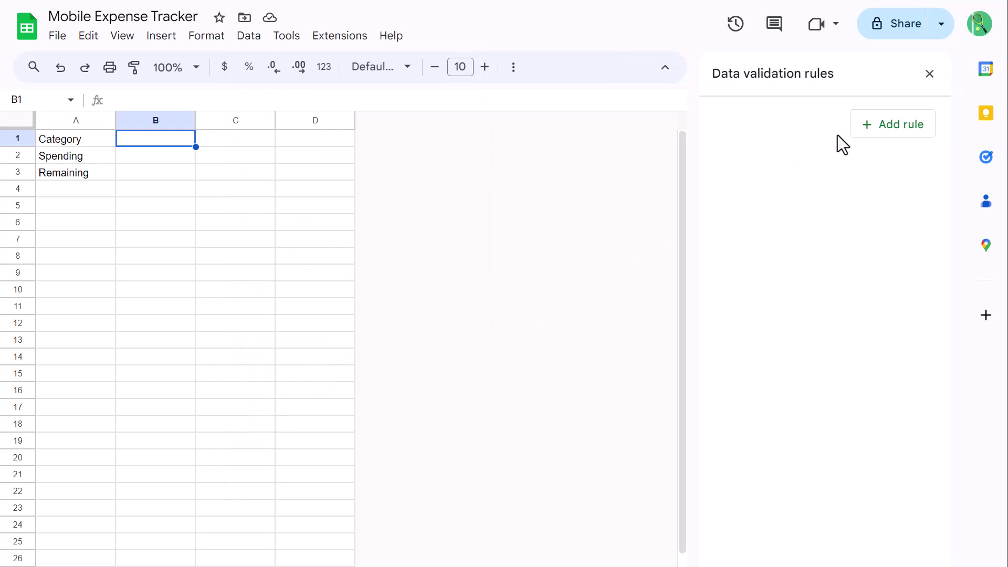
{"action": "left_click", "coordinate": [904, 131]}
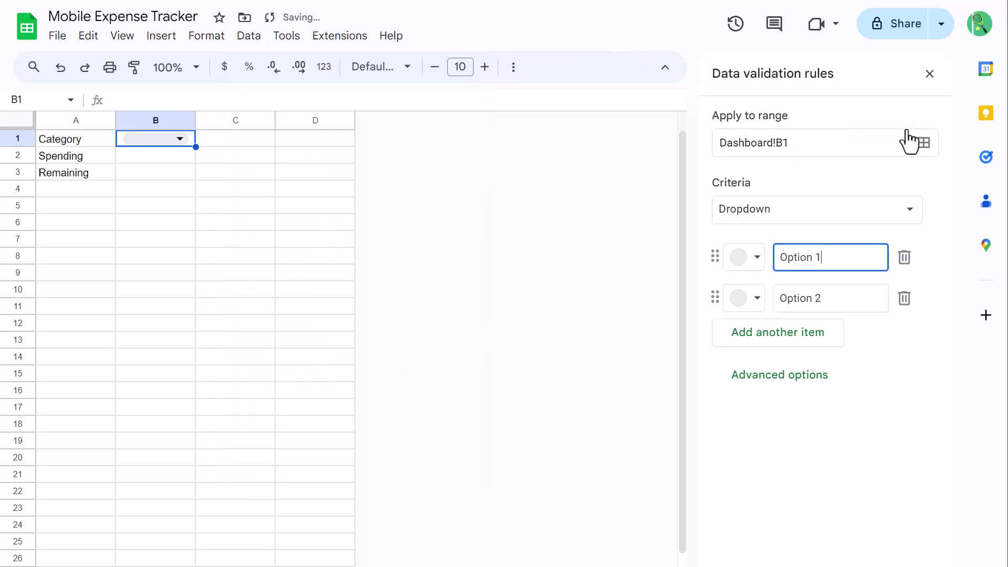
{"action": "left_click", "coordinate": [807, 216]}
{"action": "left_click", "coordinate": [805, 233]}
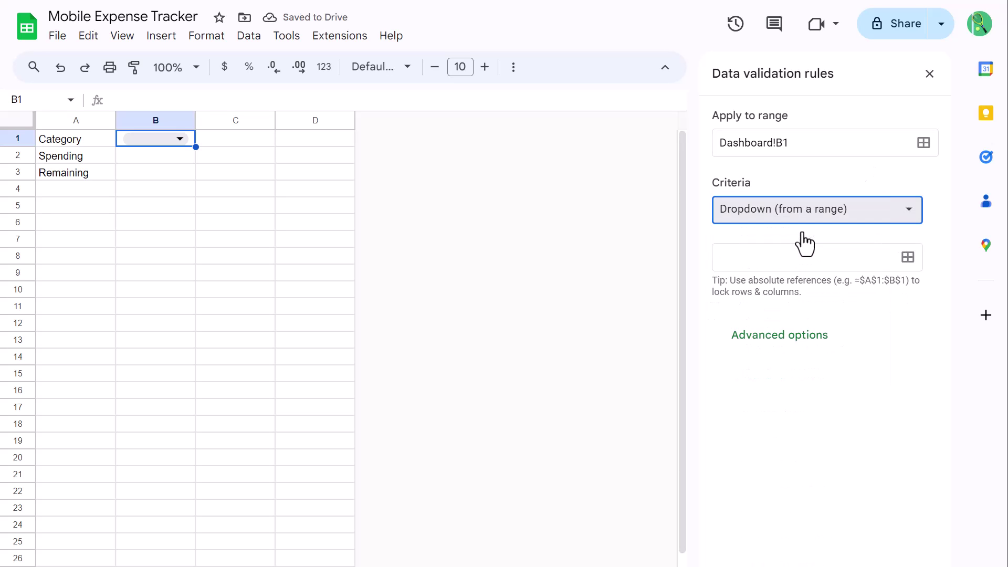
{"action": "left_click", "coordinate": [788, 261]}
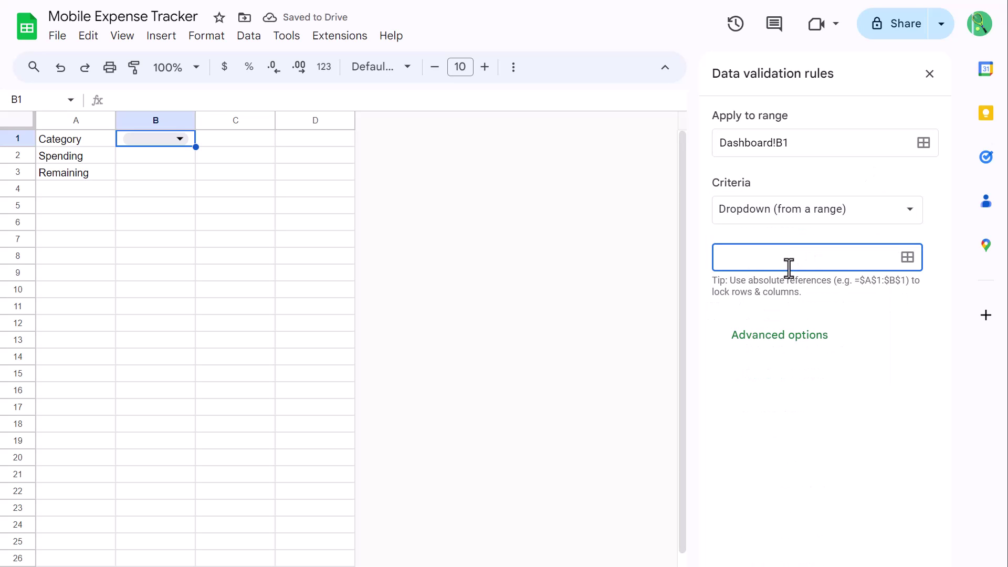
{"action": "type", "text": "=cate"}
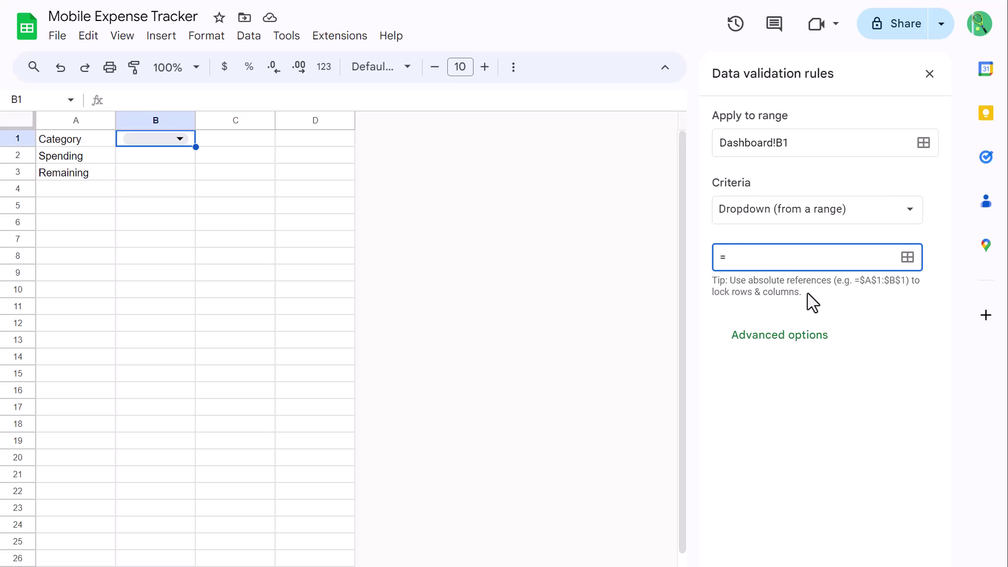
{"action": "type", "text": "goryRange"}
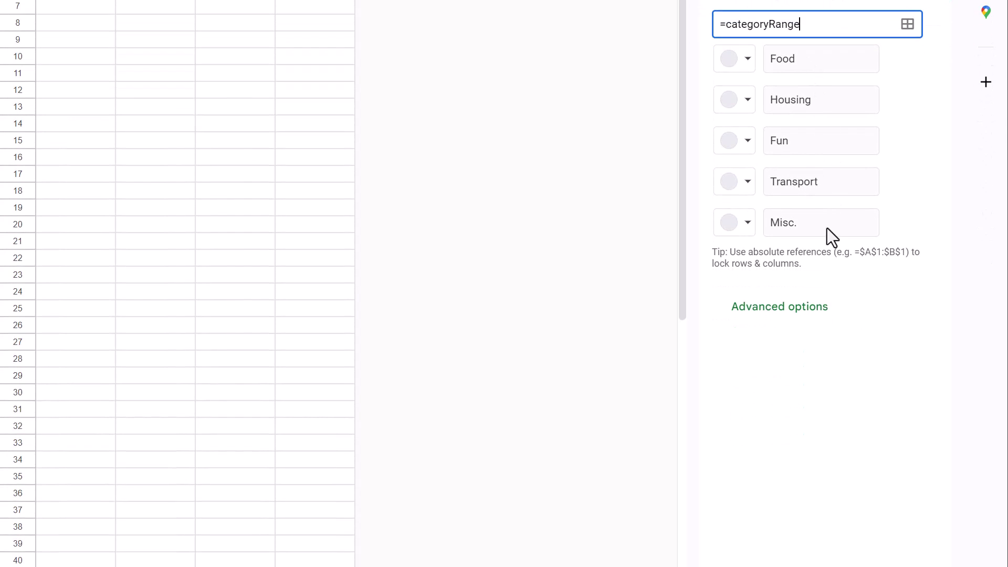
Set the B1 dropdown's display style to Arrow, save the rule and choose Food as the category.
{"action": "left_click", "coordinate": [806, 308]}
{"action": "left_click", "coordinate": [722, 279]}
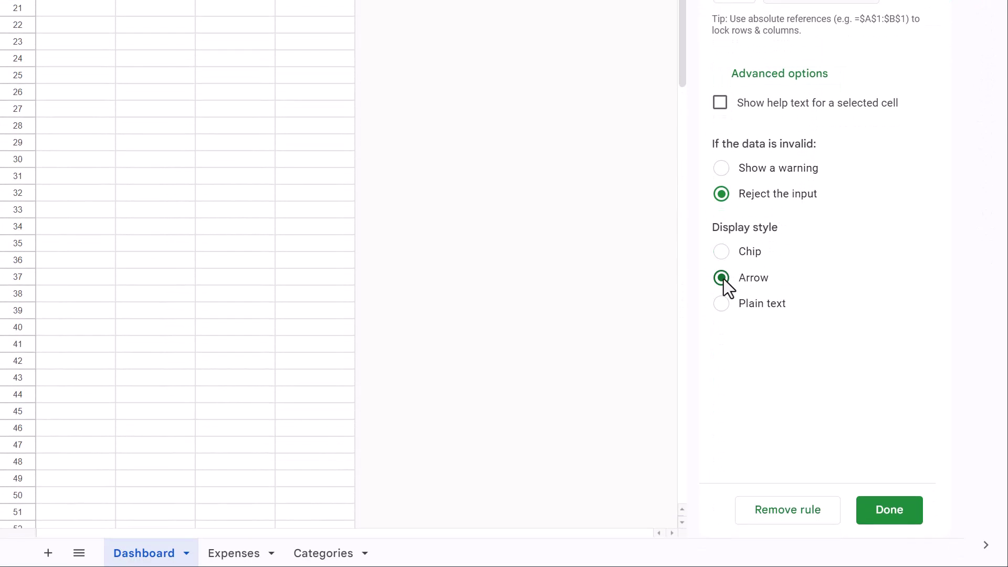
{"action": "left_click", "coordinate": [888, 509]}
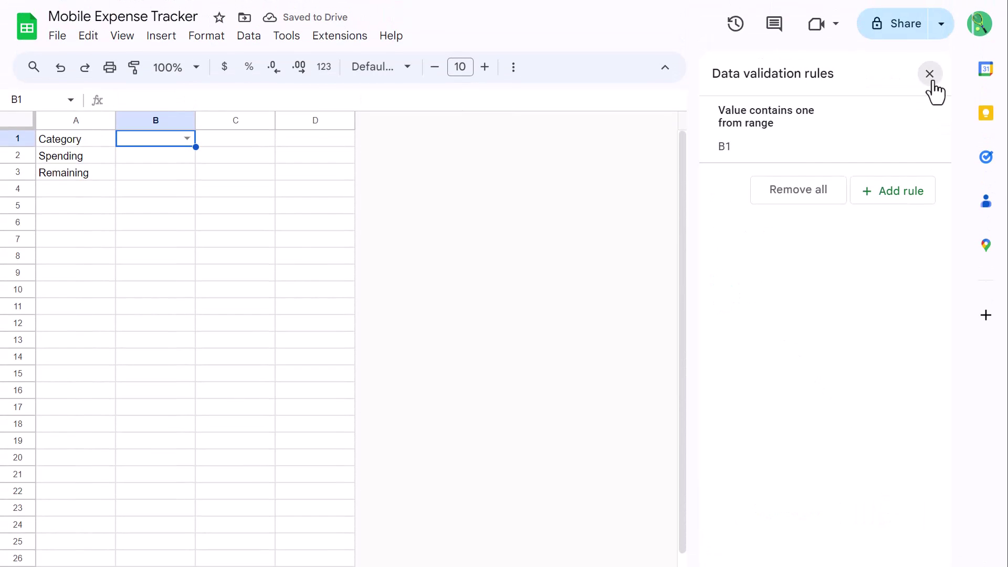
{"action": "left_click", "coordinate": [930, 75]}
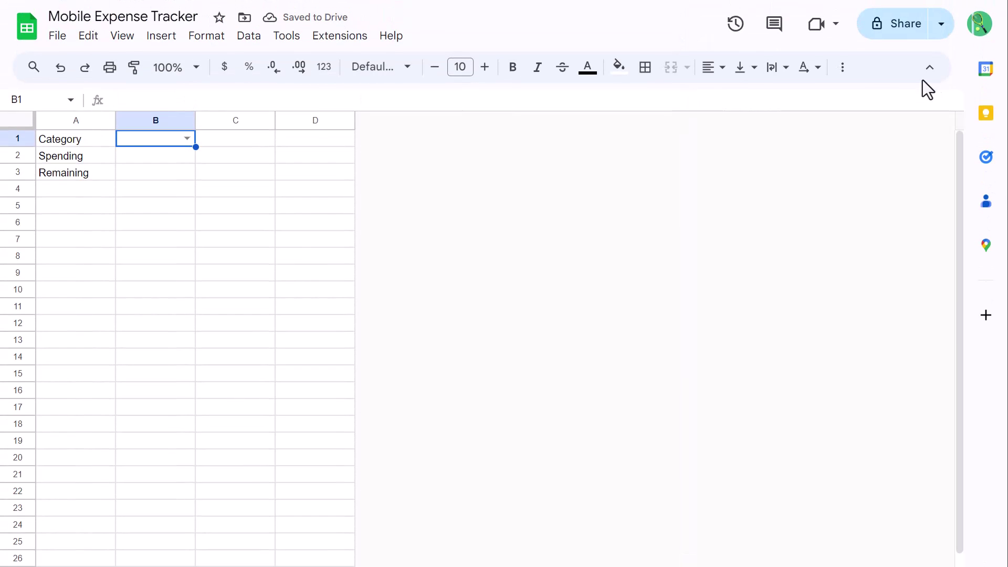
{"action": "left_click", "coordinate": [187, 138]}
{"action": "left_click", "coordinate": [159, 164]}
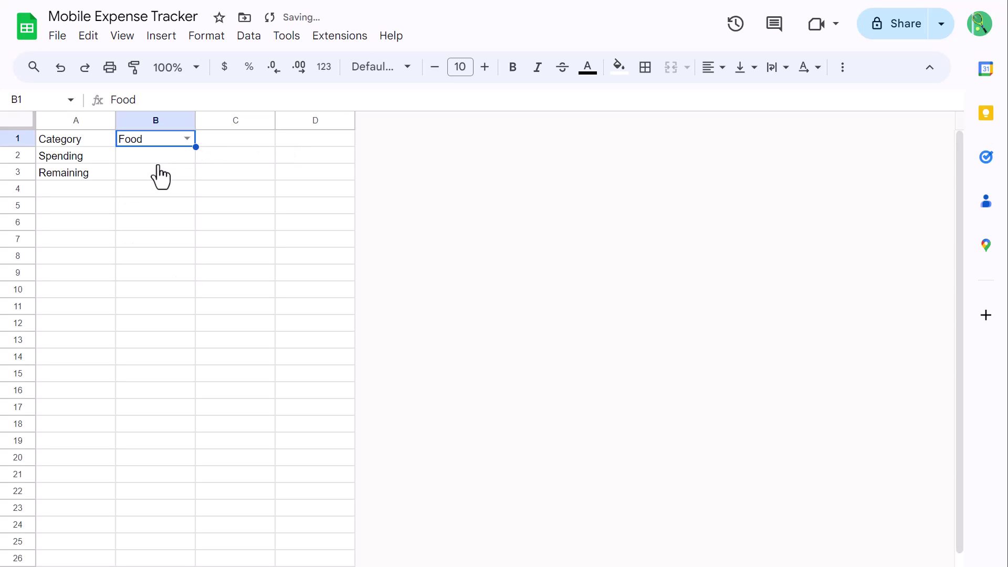
Enter =XLOOKUP(B1,categoryRange,spendingRange) in Dashboard cell B2 to look up the chosen category's spending.
{"action": "left_click", "coordinate": [112, 160]}
{"action": "left_click", "coordinate": [122, 160]}
{"action": "left_click", "coordinate": [209, 98]}
{"action": "type", "text": "=xlo"}
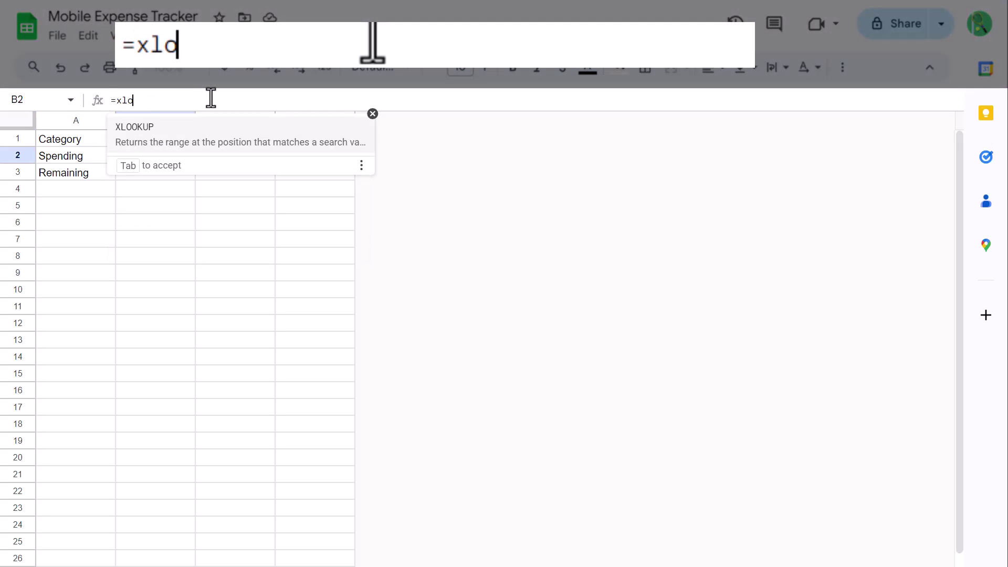
{"action": "key", "text": "Tab"}
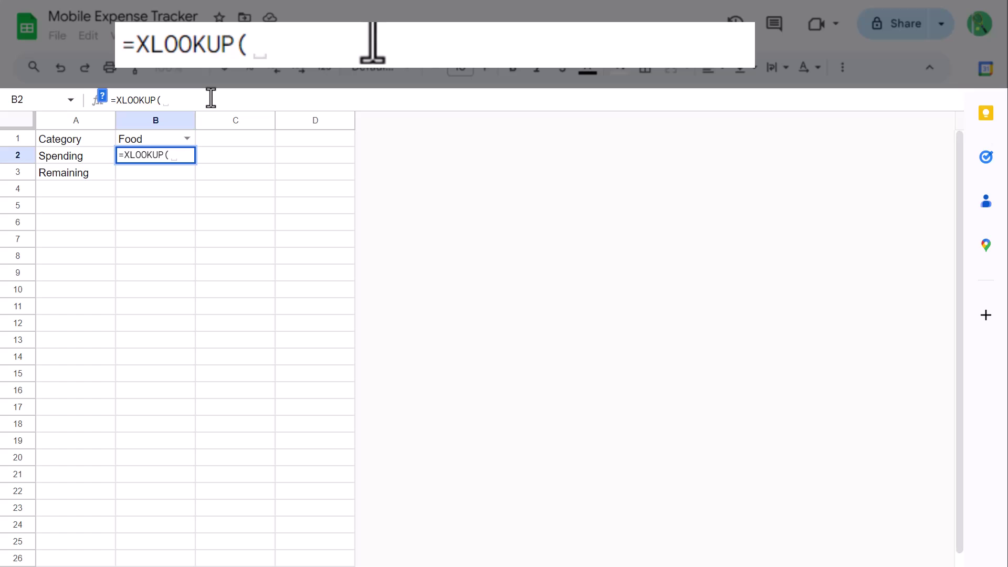
{"action": "left_click", "coordinate": [162, 139]}
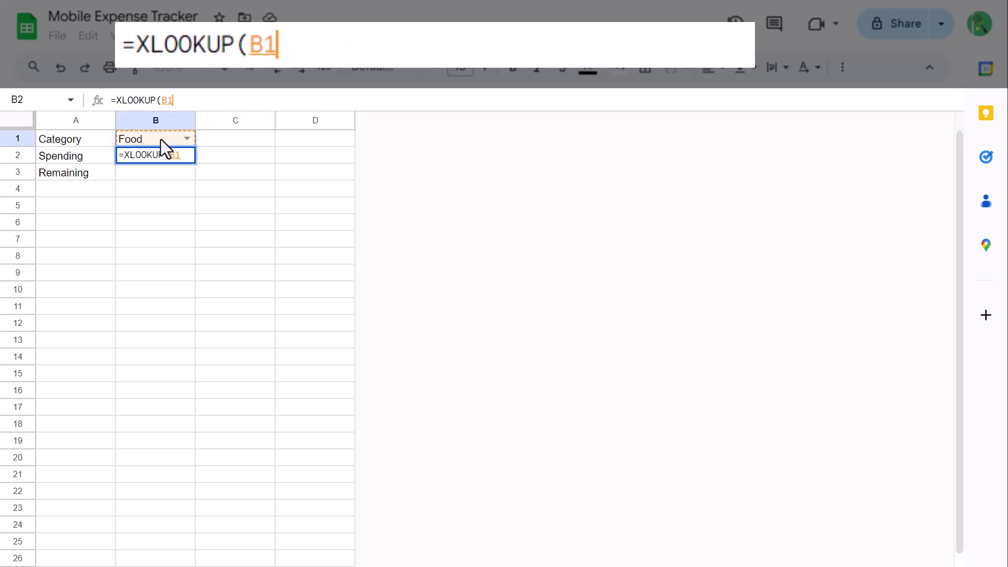
{"action": "type", "text": ",catego"}
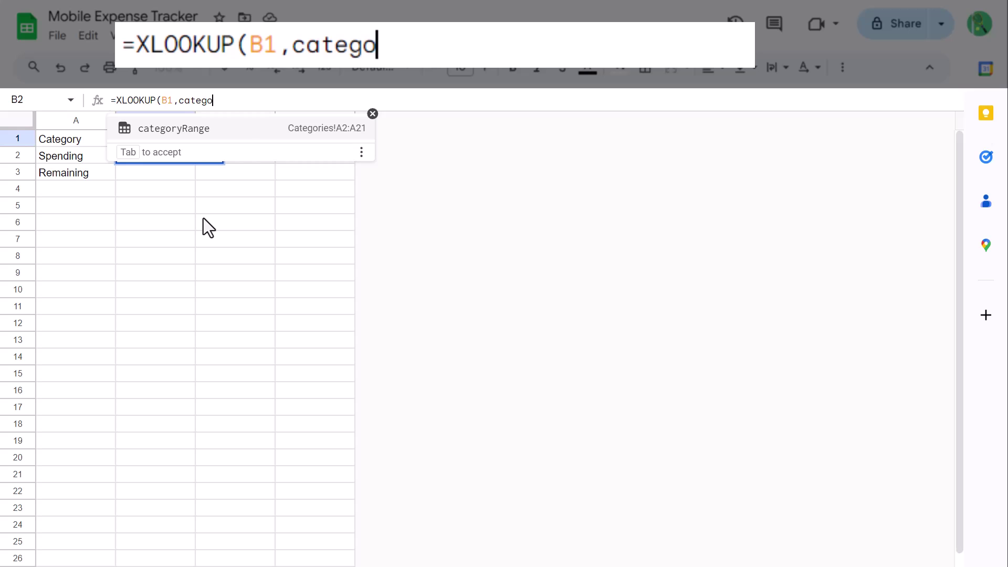
{"action": "key", "text": "Tab"}
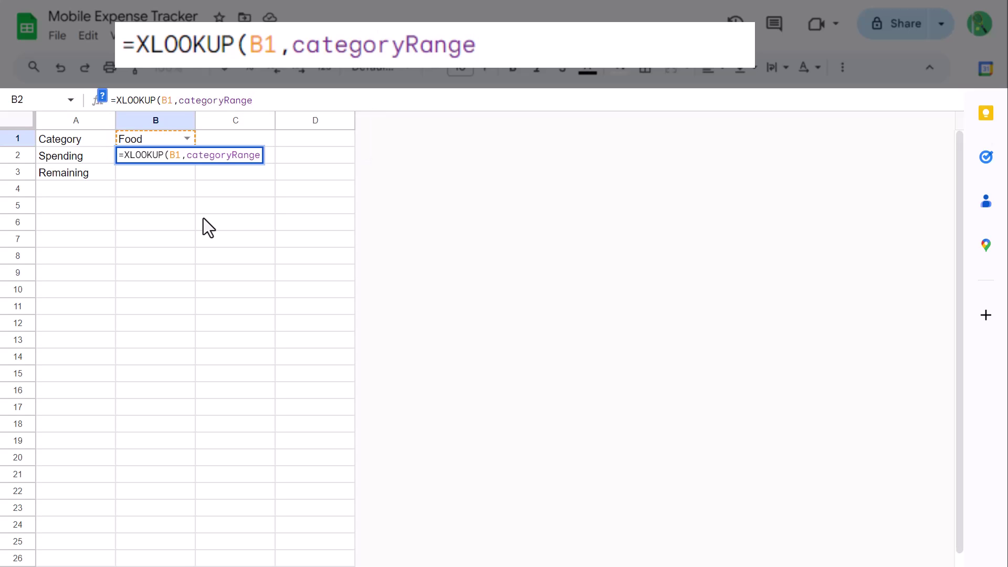
{"action": "type", "text": ","}
{"action": "type", "text": "spen"}
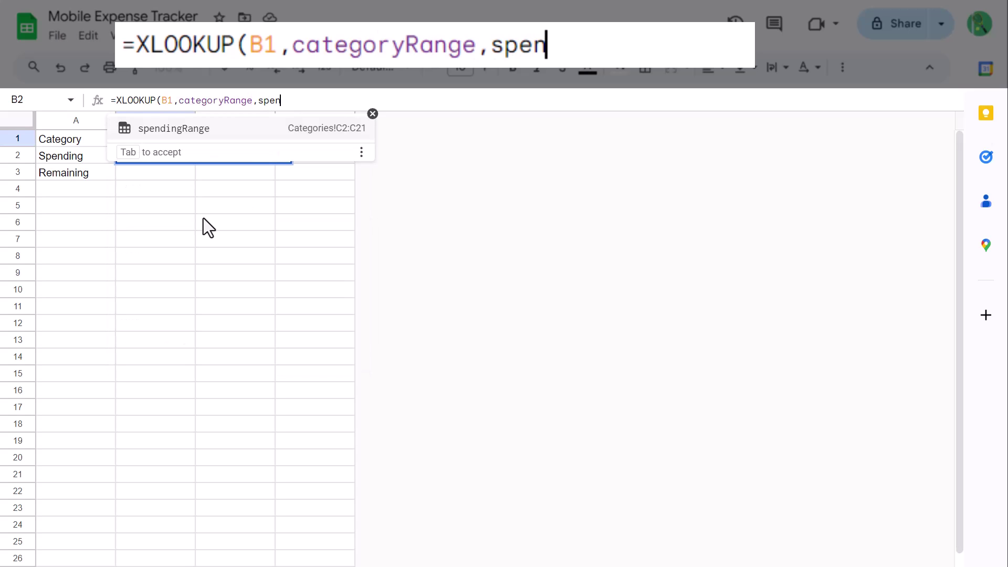
{"action": "key", "text": "Tab"}
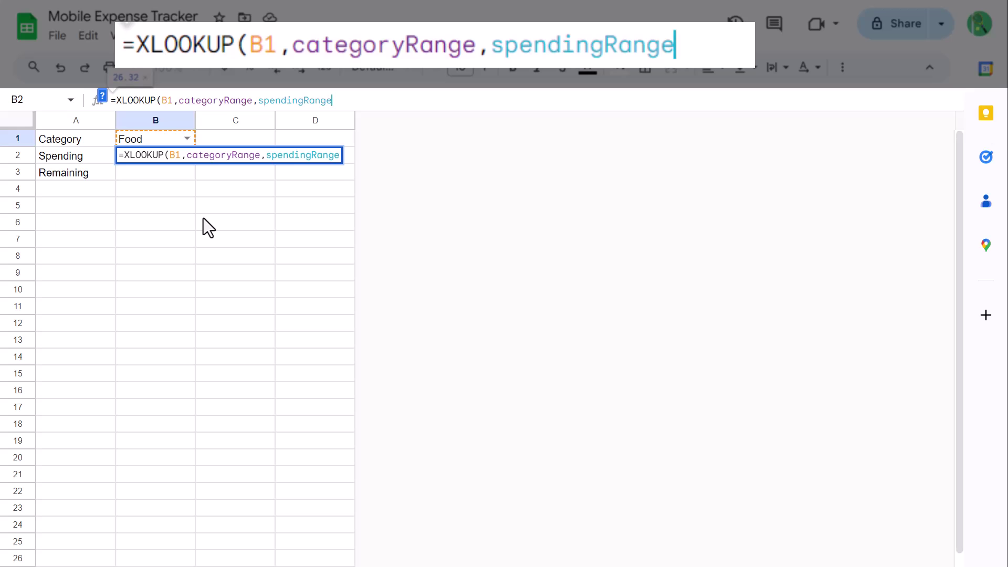
{"action": "type", "text": ")"}
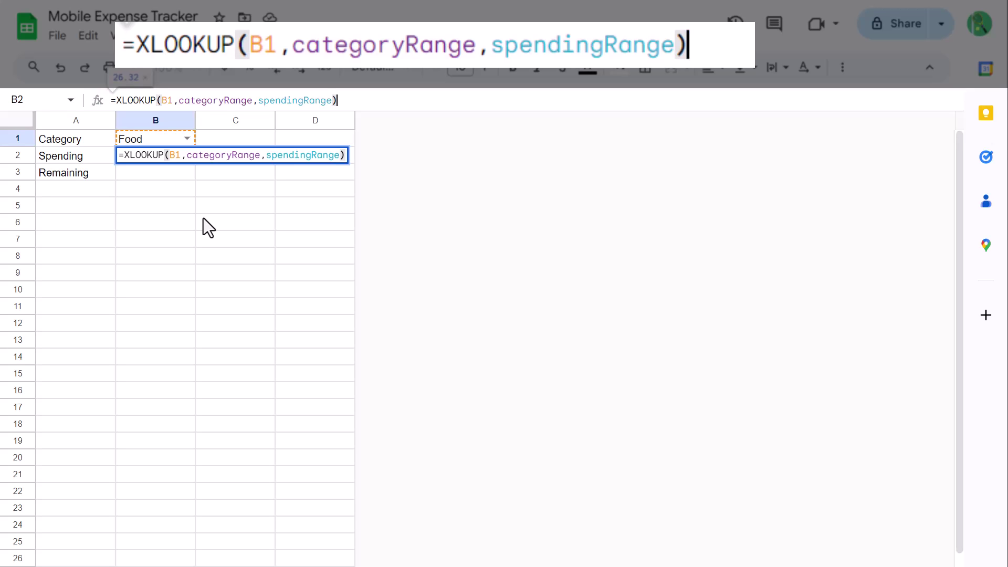
{"action": "key", "text": "Return"}
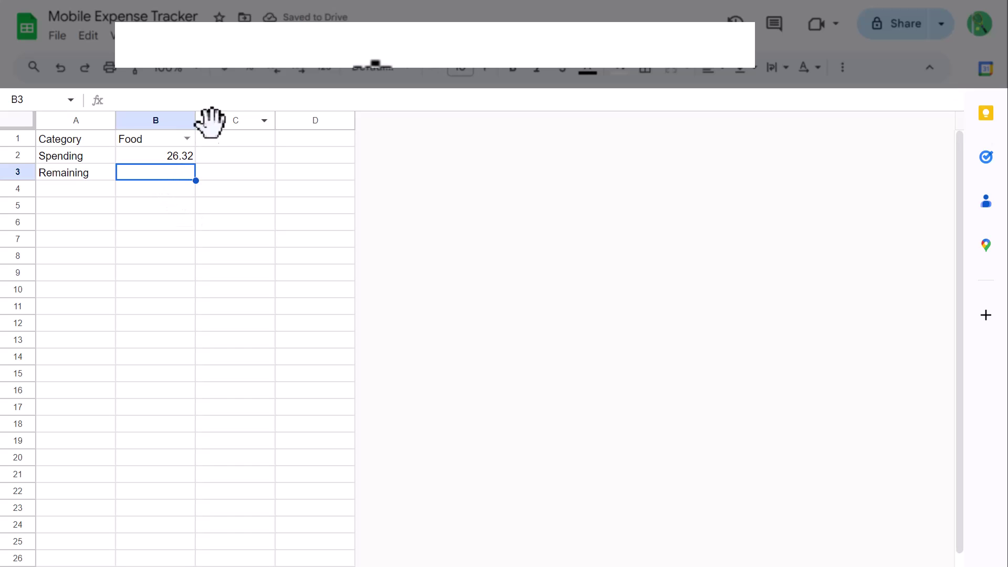
Enter =XLOOKUP(B1,categoryRange,remainingRange) in cell B3 to look up the chosen category's remaining amount.
{"action": "left_click", "coordinate": [258, 99]}
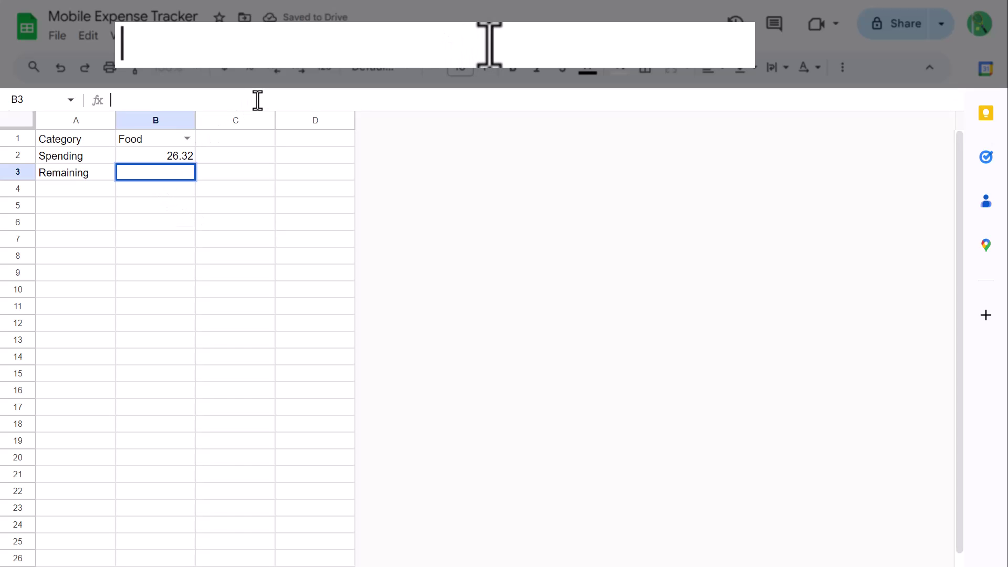
{"action": "type", "text": "=xlo"}
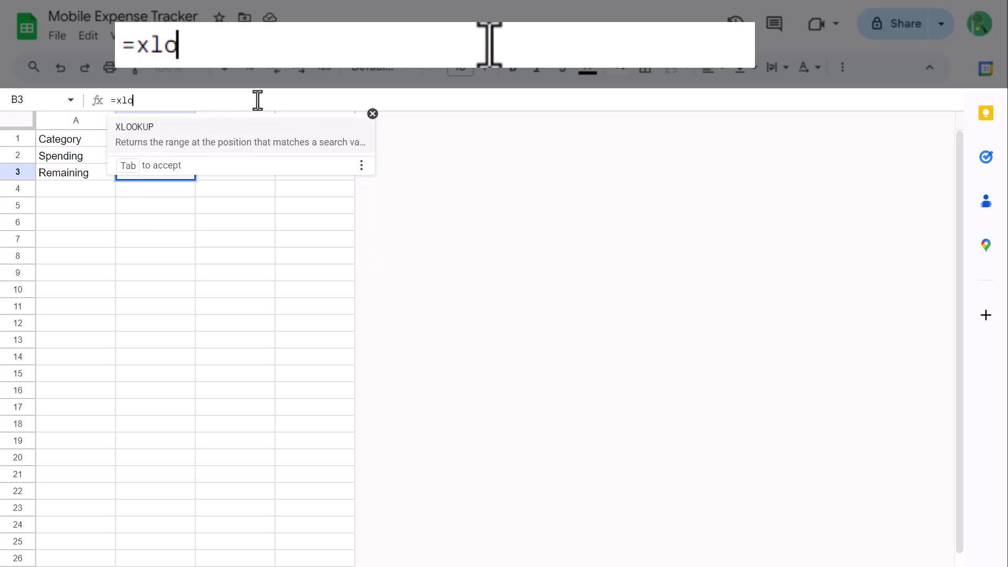
{"action": "key", "text": "Tab"}
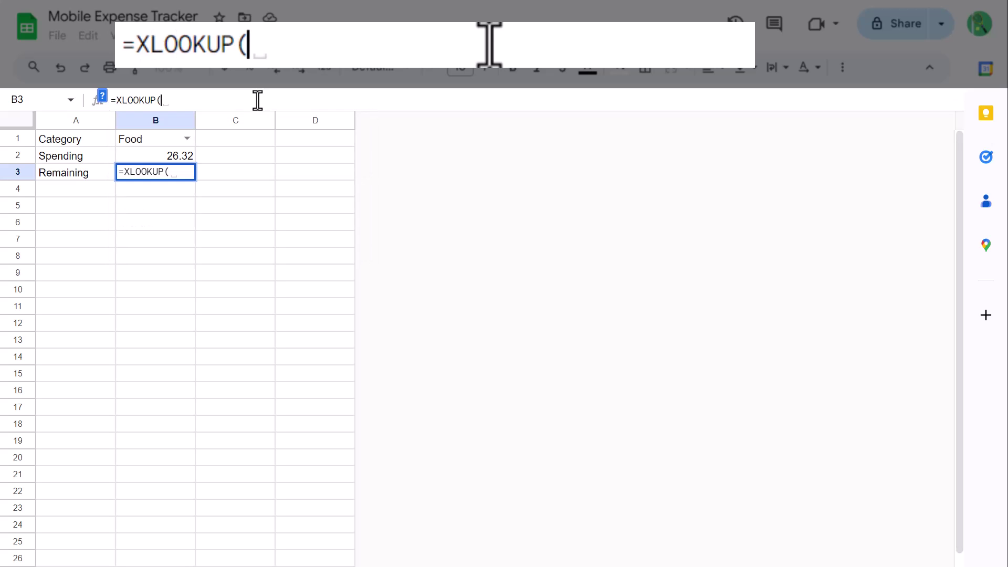
{"action": "left_click", "coordinate": [157, 137]}
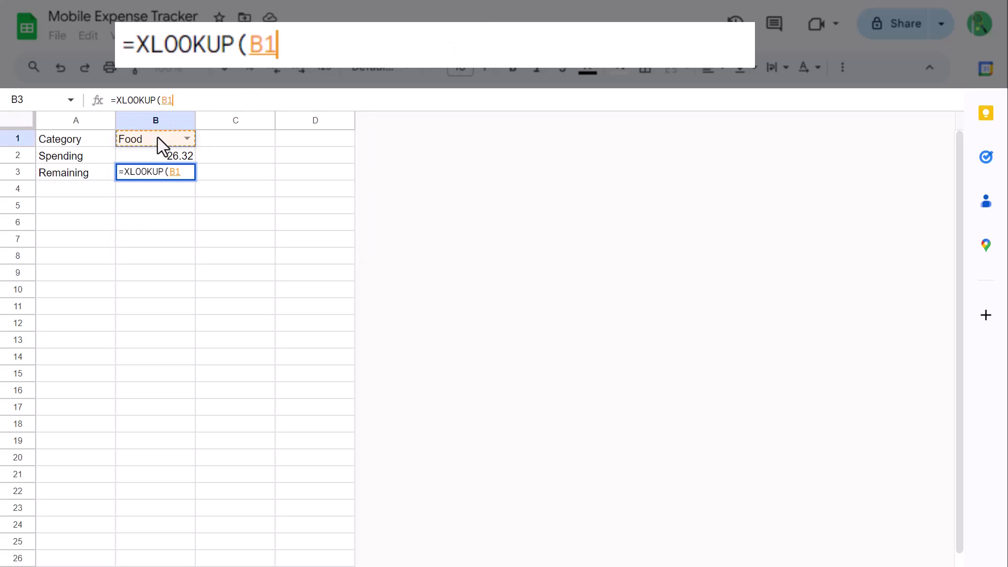
{"action": "type", "text": ",catego"}
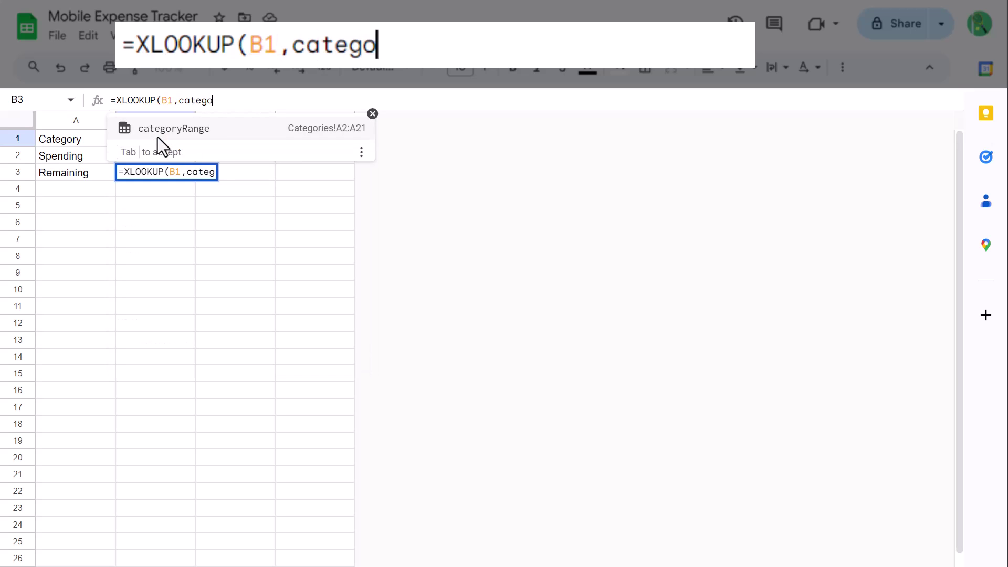
{"action": "key", "text": "Tab"}
{"action": "type", "text": ","}
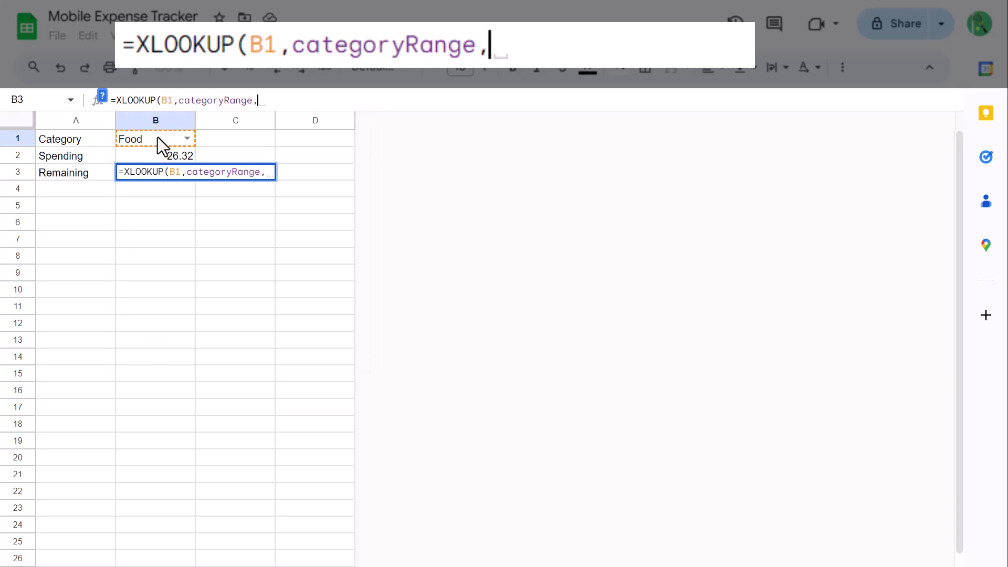
{"action": "type", "text": "rem"}
{"action": "key", "text": "Tab"}
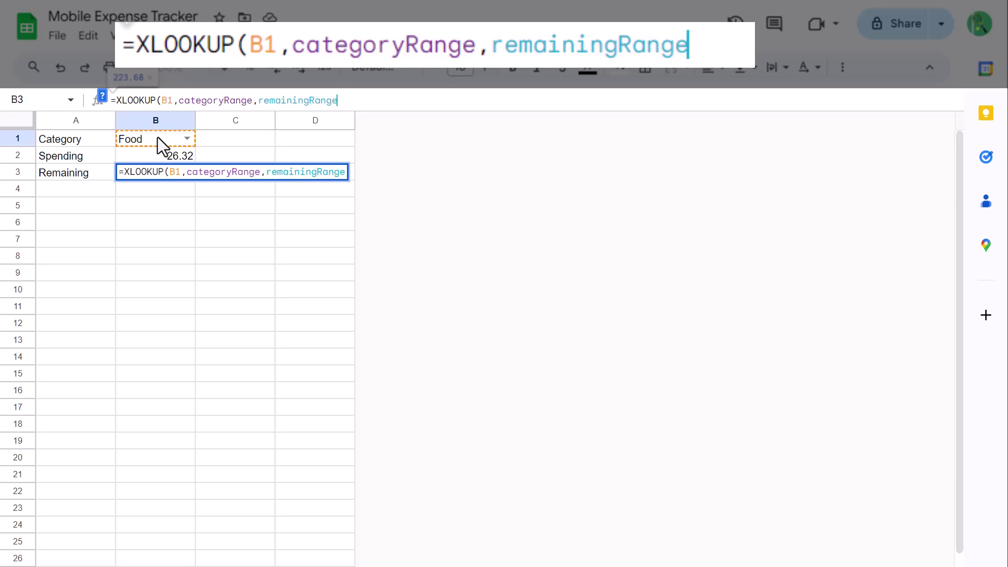
{"action": "type", "text": ")"}
{"action": "key", "text": "Return"}
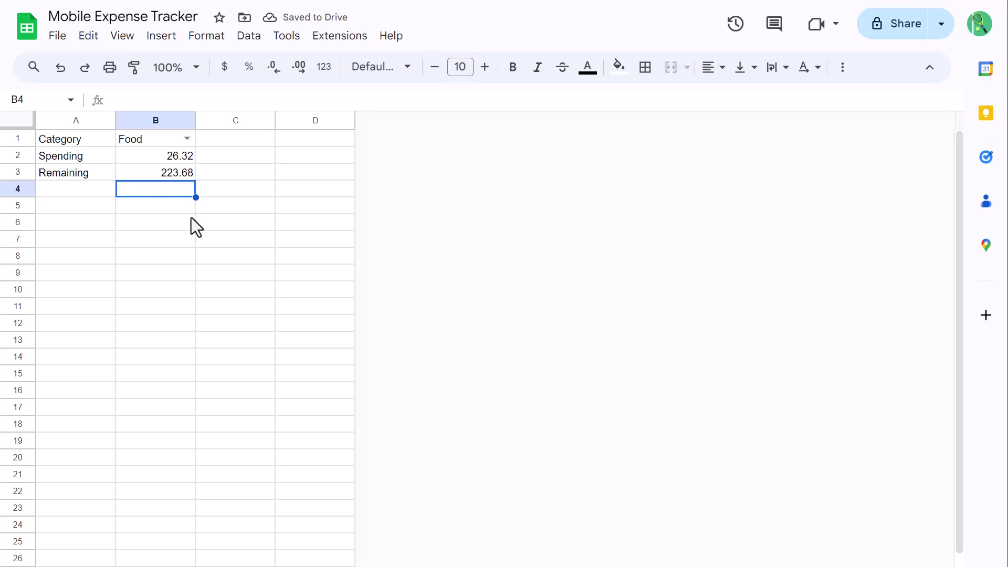
Hide the Dashboard sheet's gridlines and apply grey borders to all cells in A1:B3.
{"action": "left_click", "coordinate": [124, 41]}
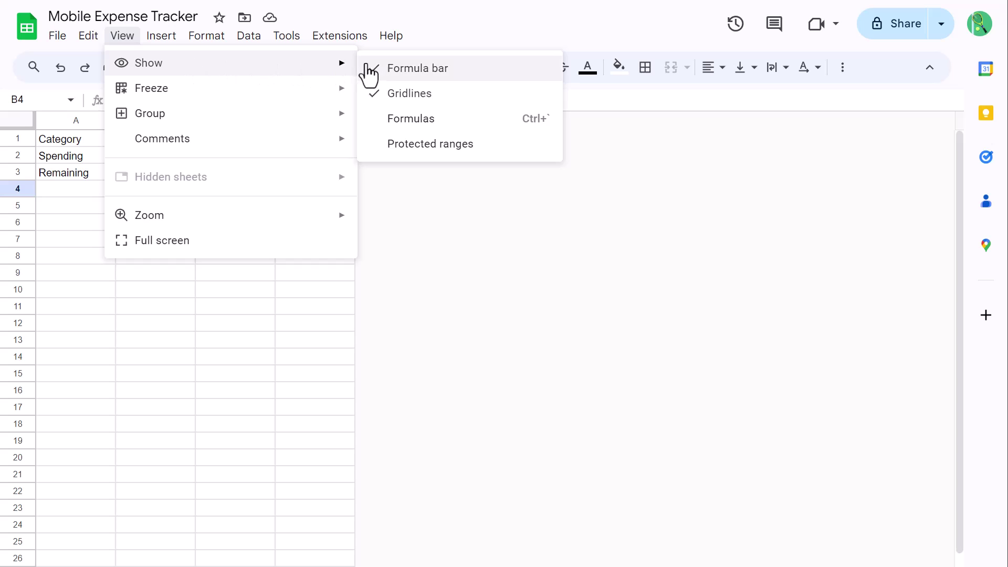
{"action": "left_click", "coordinate": [396, 94]}
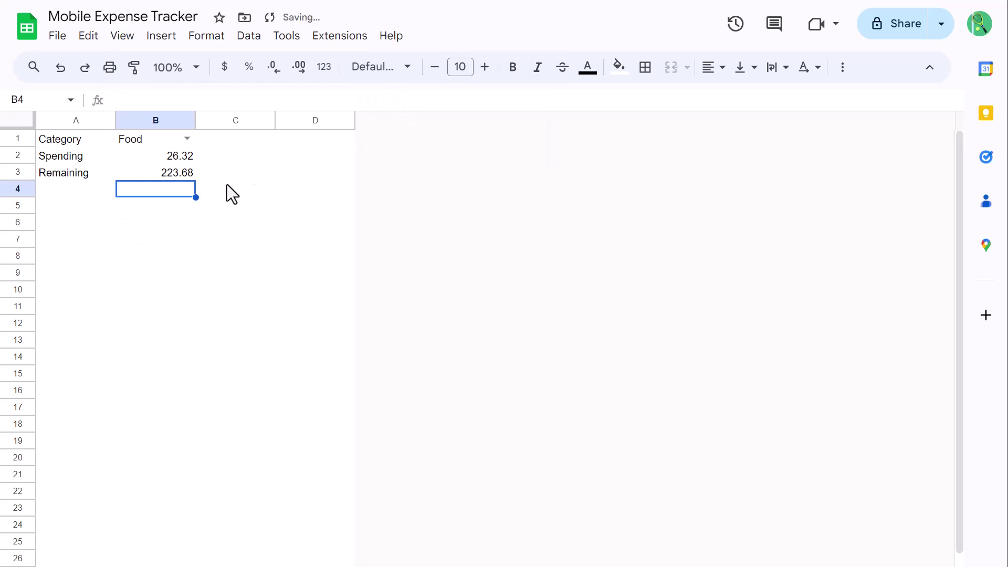
{"action": "left_click_drag", "start_coordinate": [58, 138], "coordinate": [170, 171]}
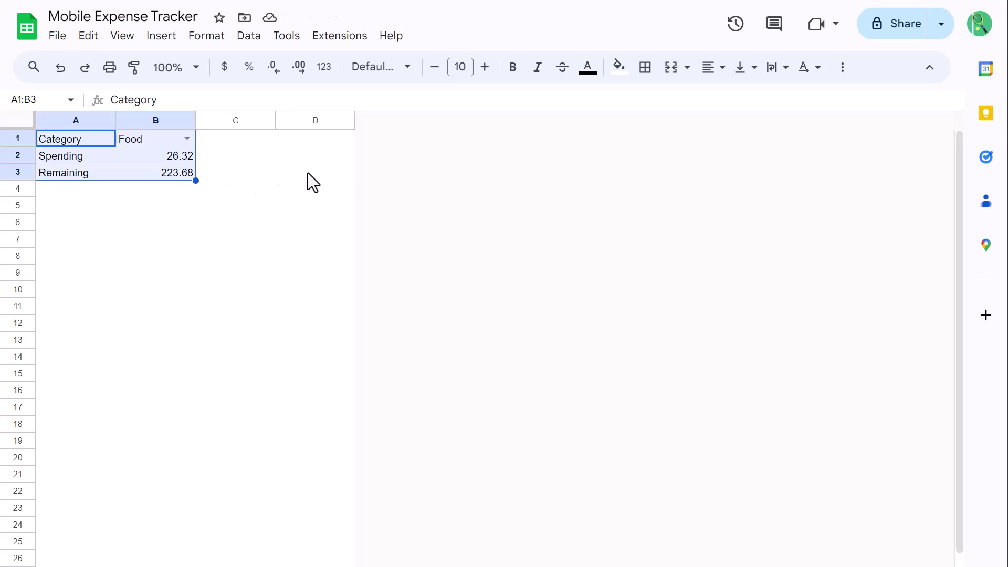
{"action": "left_click", "coordinate": [651, 76]}
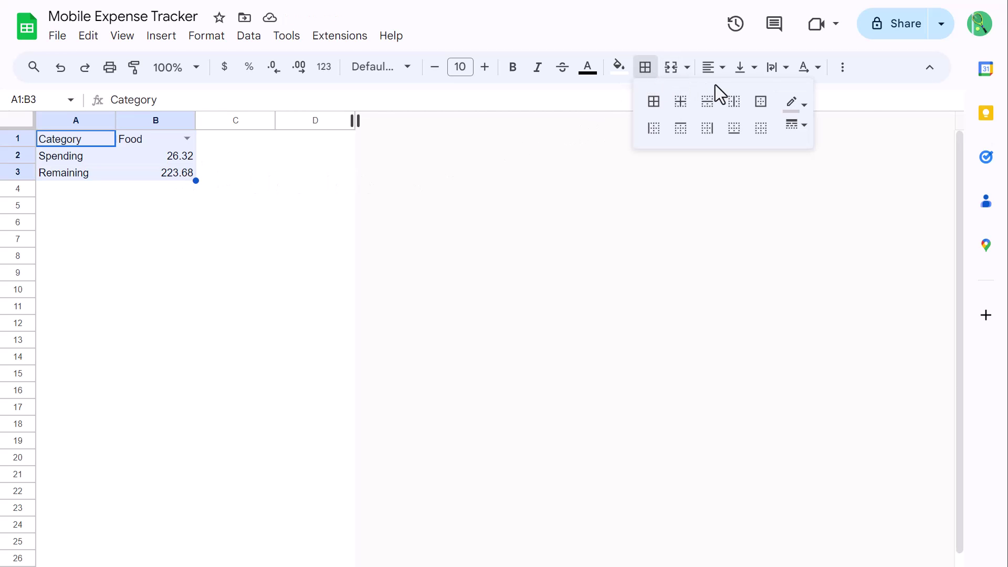
{"action": "left_click", "coordinate": [792, 102]}
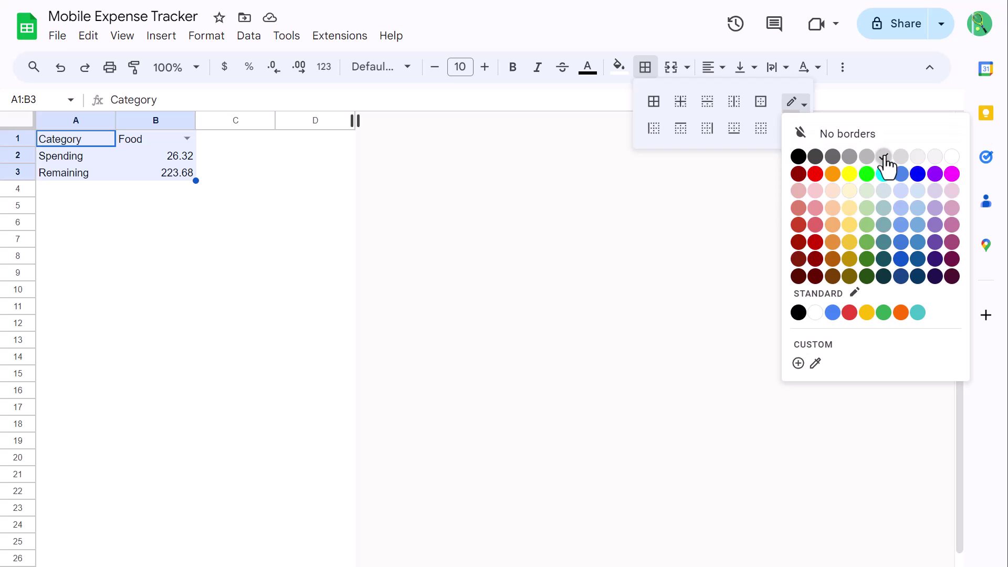
{"action": "left_click", "coordinate": [834, 140]}
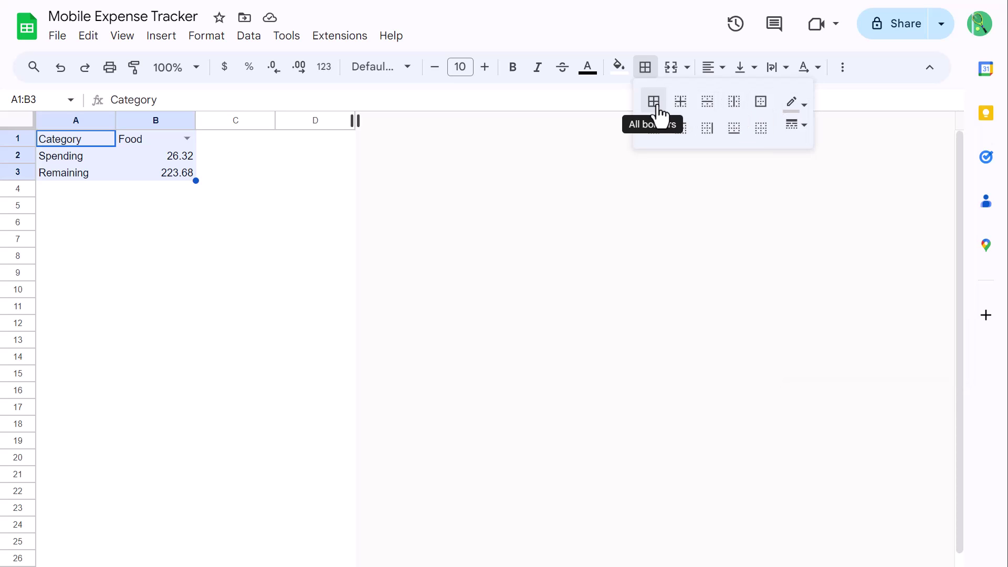
{"action": "left_click", "coordinate": [658, 112]}
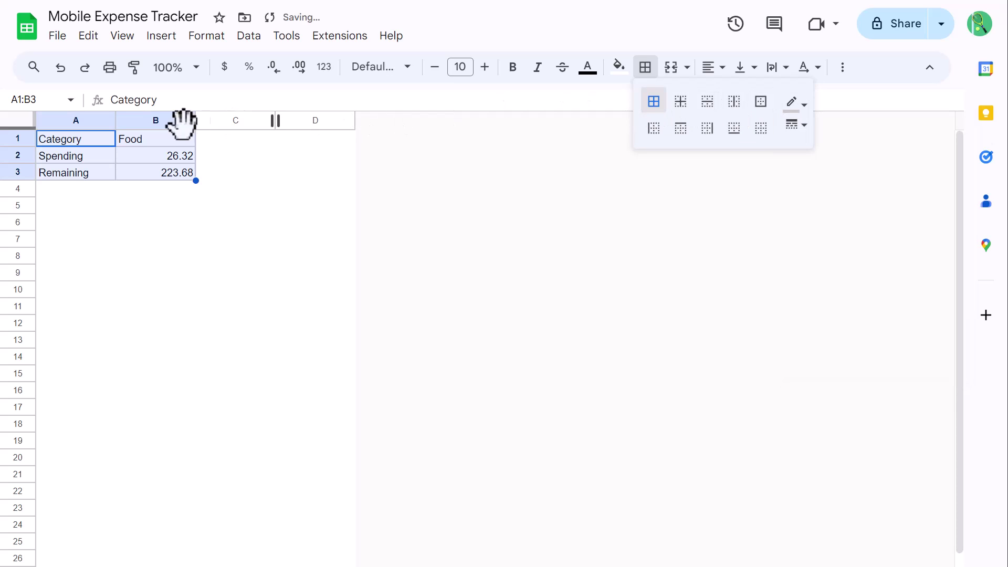
Make the labels in A1:A3 bold and give them a very light grey fill.
{"action": "left_click_drag", "start_coordinate": [101, 141], "coordinate": [93, 171]}
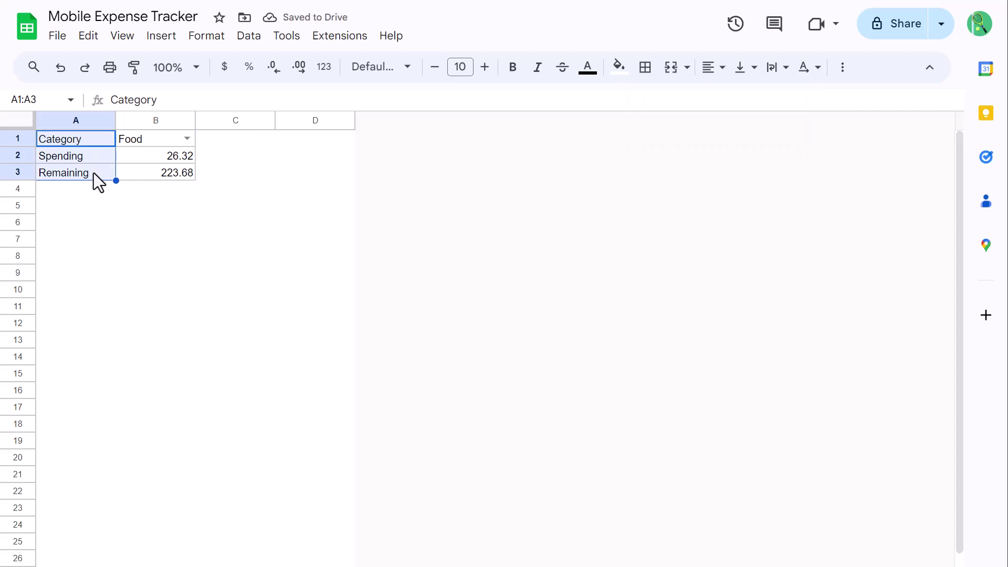
{"action": "left_click", "coordinate": [513, 72]}
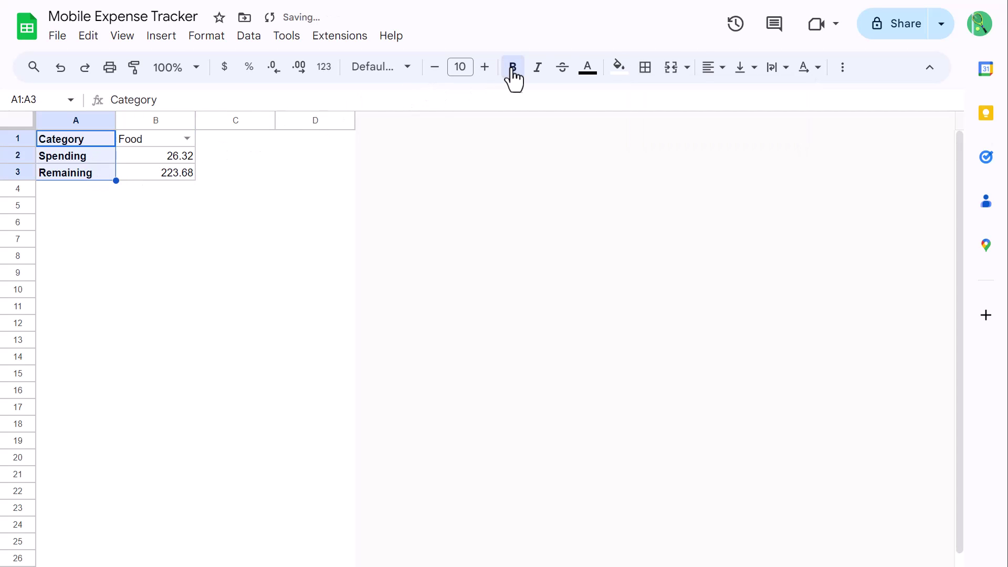
{"action": "left_click", "coordinate": [621, 73]}
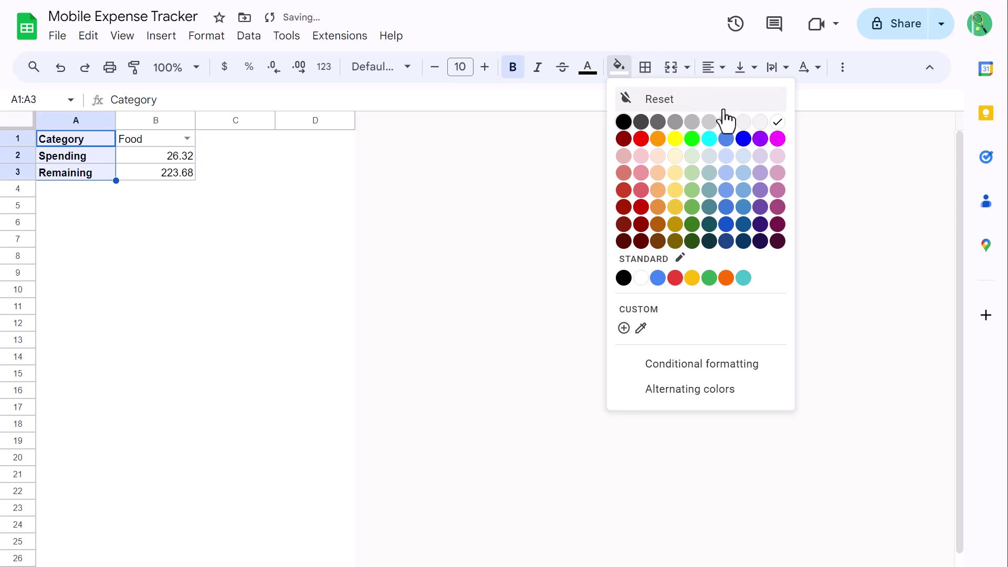
{"action": "left_click", "coordinate": [759, 124]}
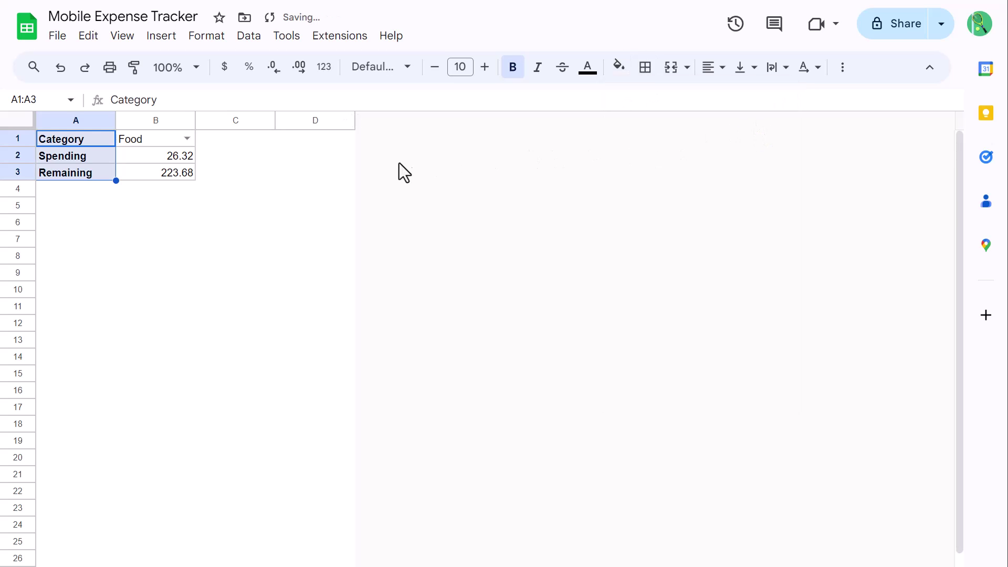
Format the Spending value in B2 as bold dark red text on a very light grey fill.
{"action": "left_click", "coordinate": [153, 159]}
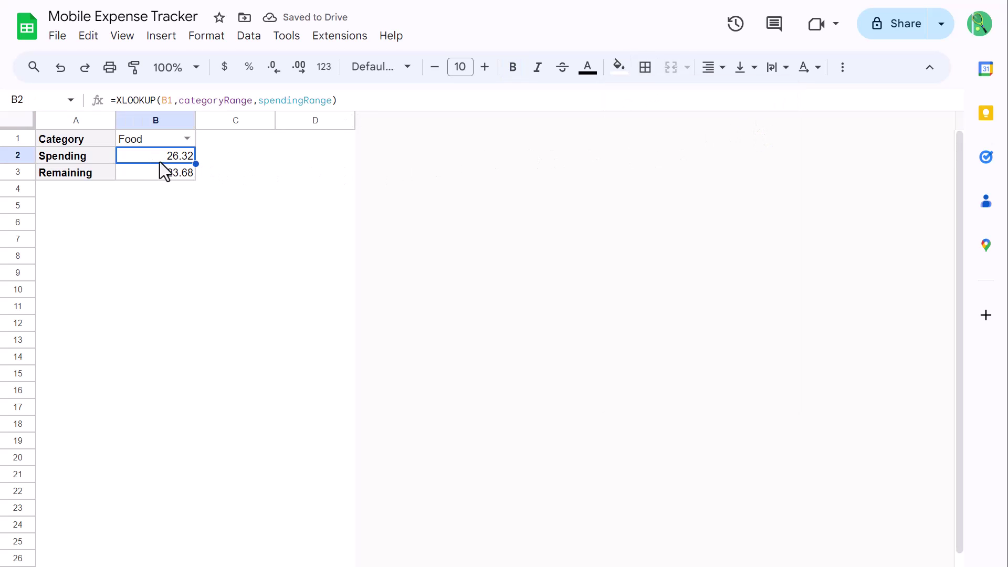
{"action": "left_click", "coordinate": [513, 69]}
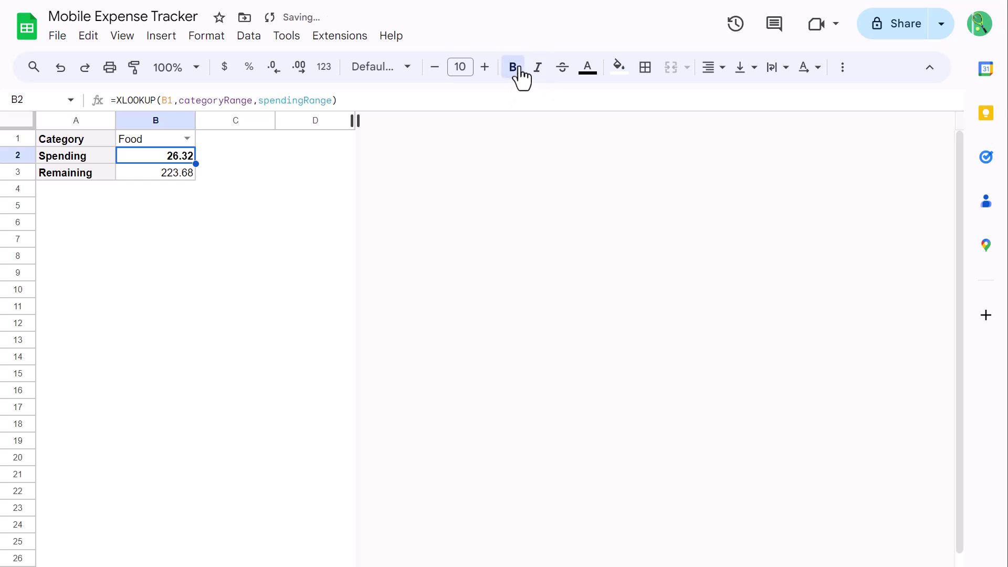
{"action": "left_click", "coordinate": [619, 69]}
{"action": "left_click", "coordinate": [760, 124]}
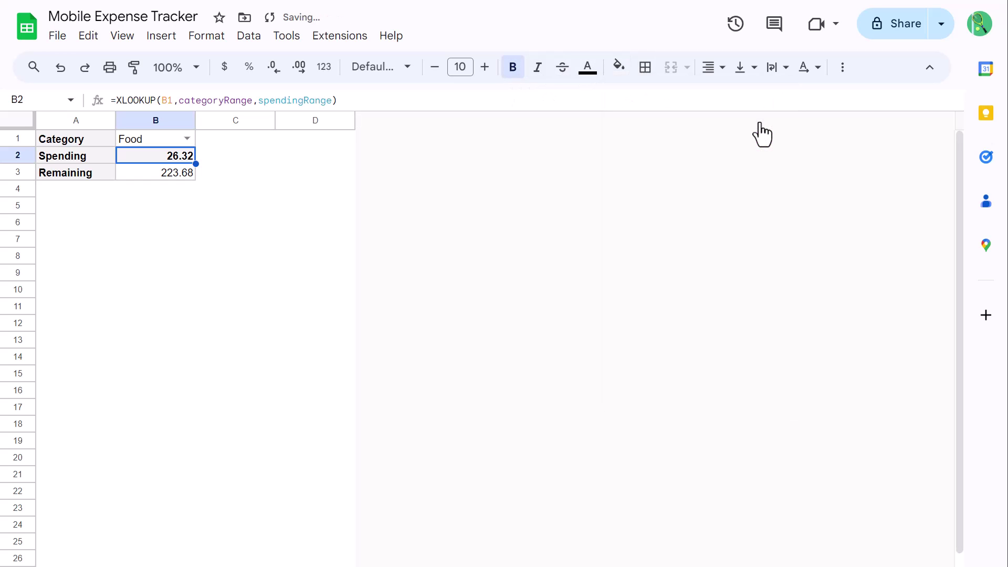
{"action": "left_click", "coordinate": [588, 76]}
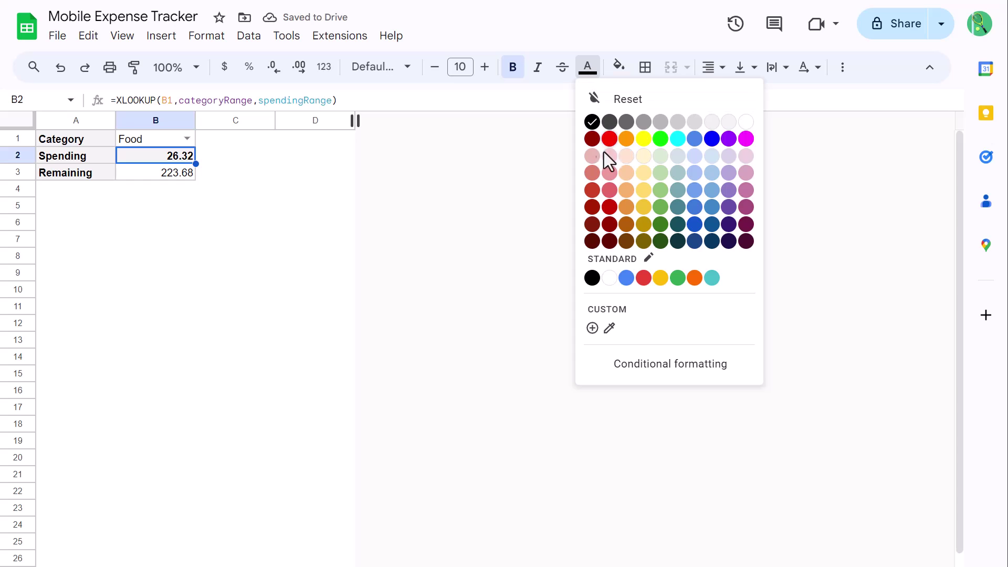
{"action": "left_click", "coordinate": [615, 206]}
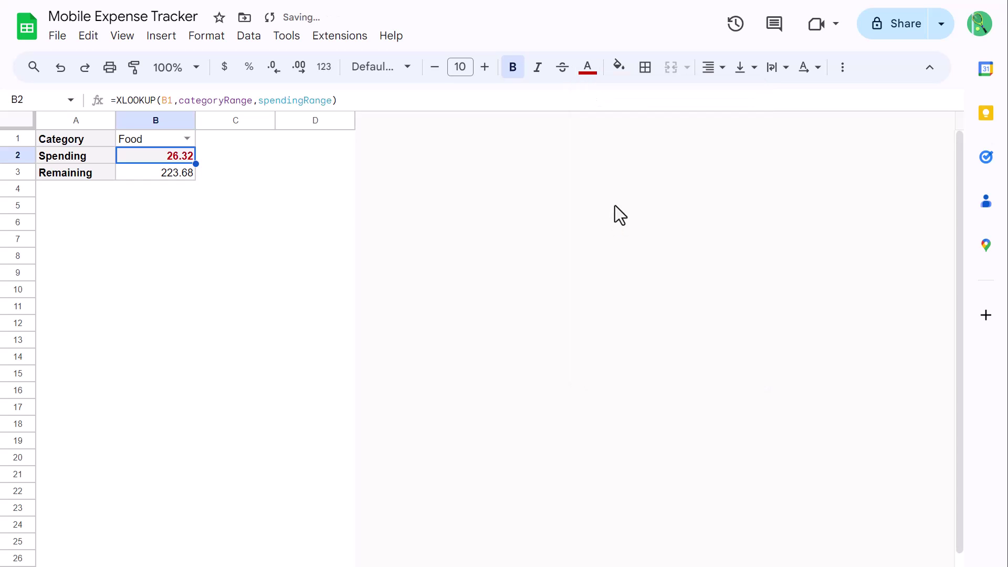
Format the Remaining value in B3 as bold dark cornflower blue text on a very light grey fill.
{"action": "left_click", "coordinate": [181, 174]}
{"action": "left_click", "coordinate": [513, 68]}
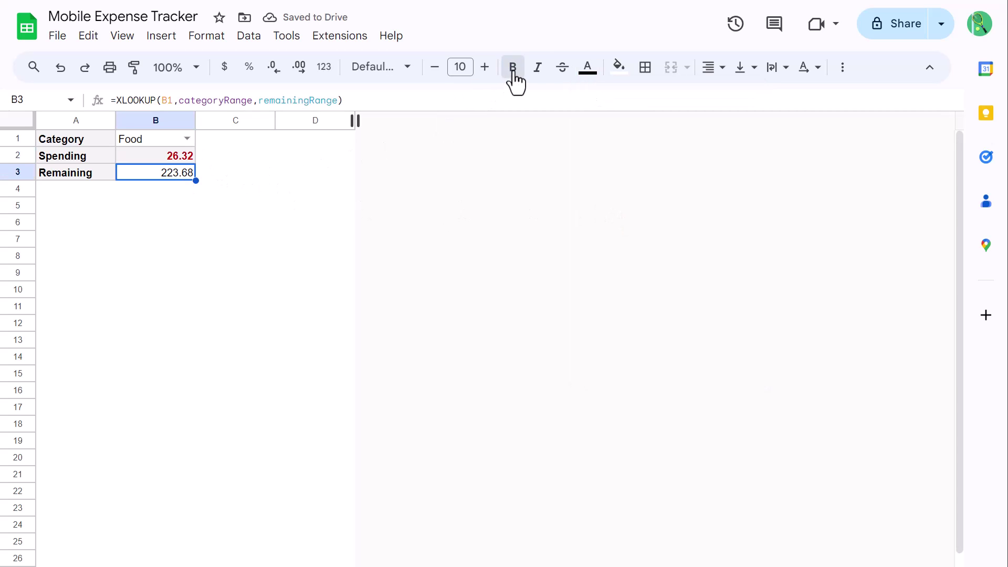
{"action": "left_click", "coordinate": [612, 73]}
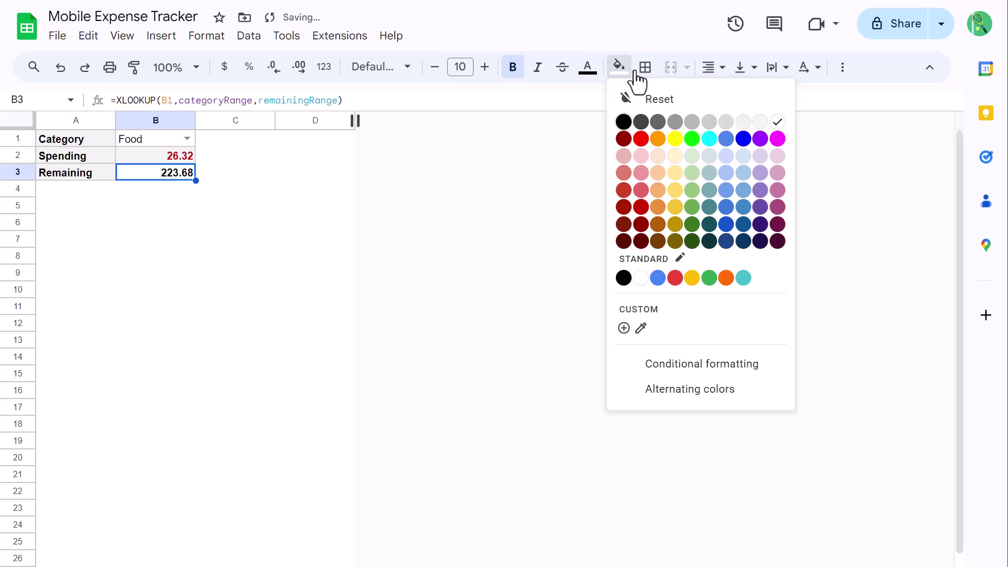
{"action": "left_click", "coordinate": [760, 126]}
{"action": "left_click", "coordinate": [586, 68]}
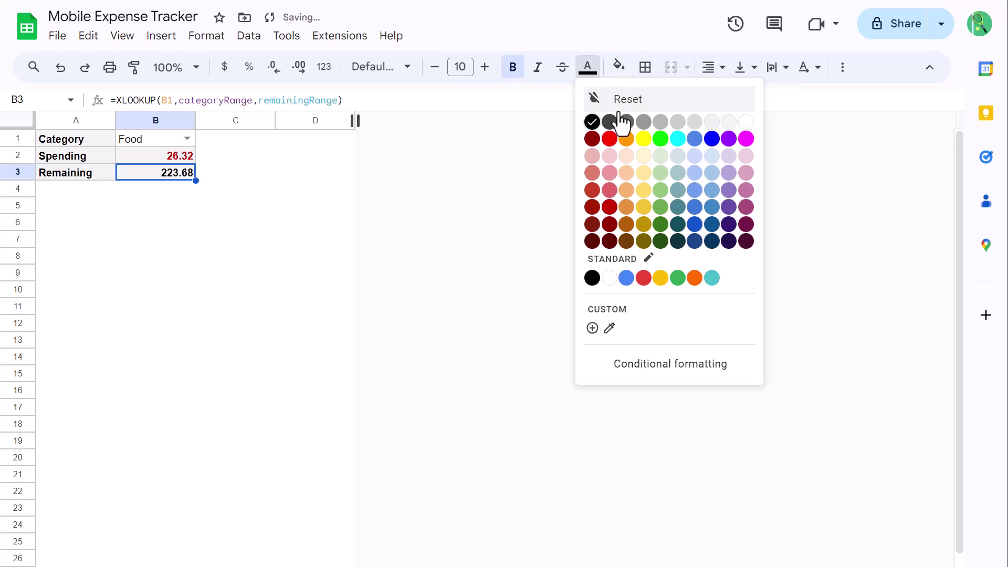
{"action": "left_click", "coordinate": [694, 224]}
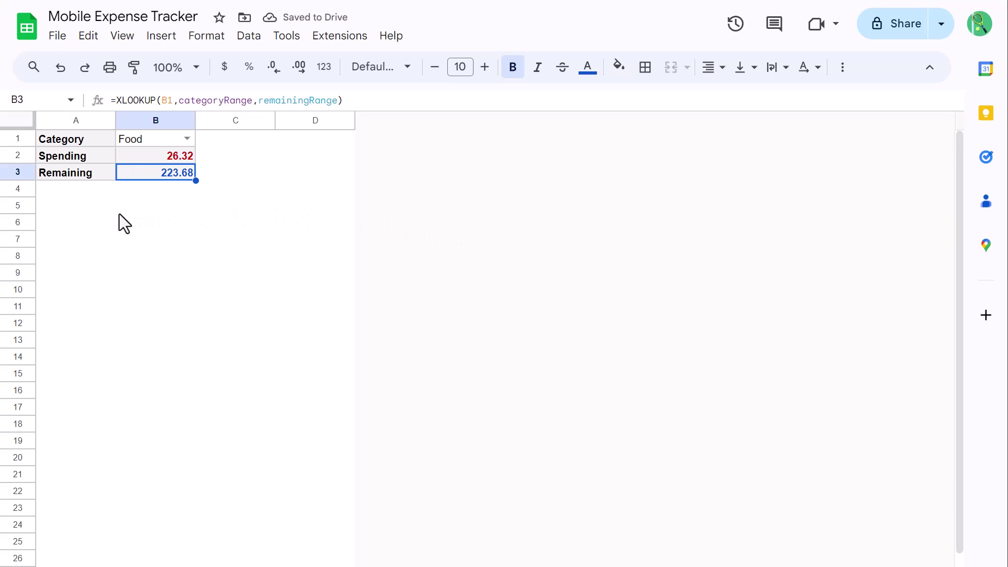
Enter the headers Date, Category, Description and Amount in cells A5:D5 of the Dashboard sheet.
{"action": "left_click", "coordinate": [70, 213]}
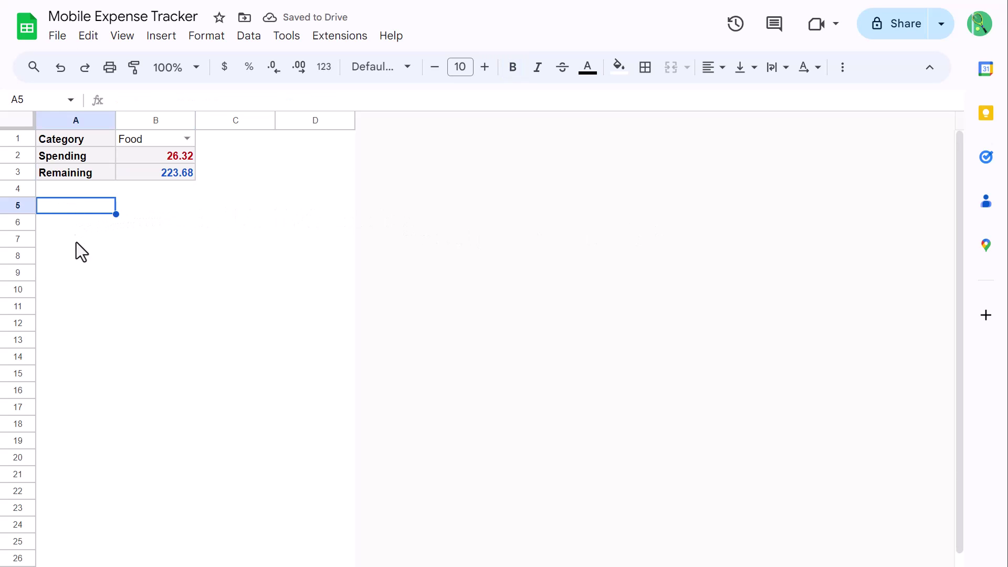
{"action": "type", "text": "Date"}
{"action": "key", "text": "Tab"}
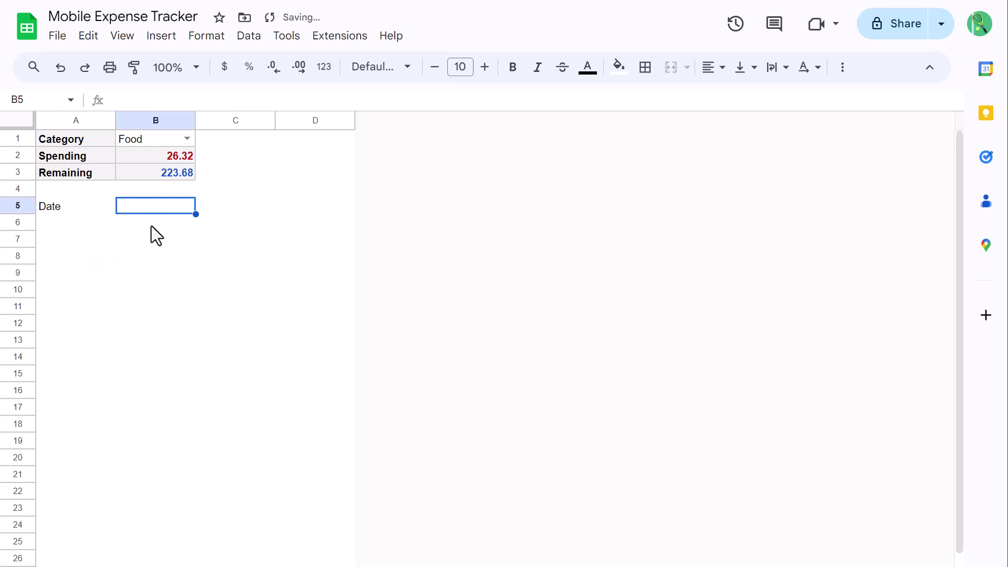
{"action": "type", "text": "Category"}
{"action": "key", "text": "Tab"}
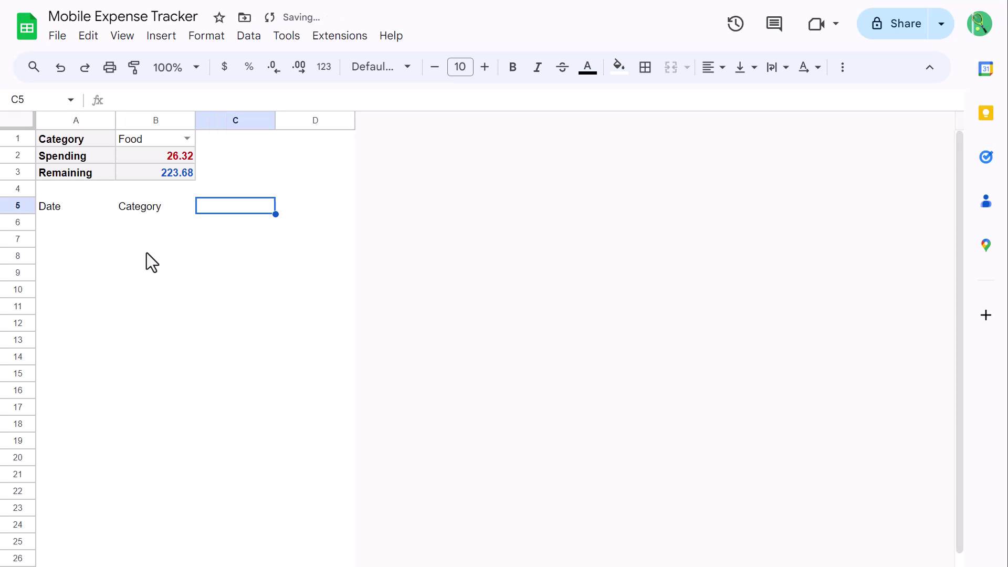
{"action": "type", "text": "Des"}
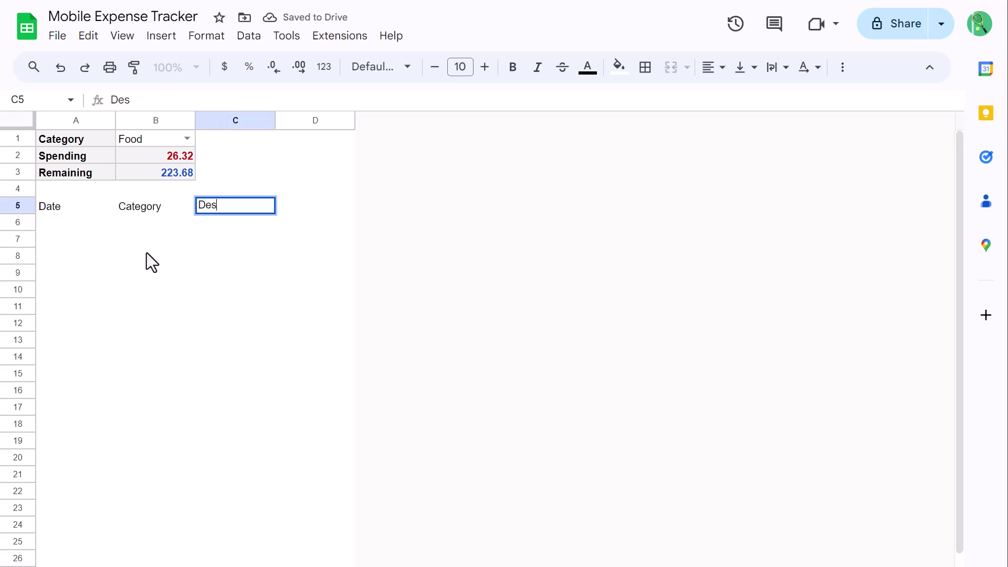
{"action": "type", "text": "cription"}
{"action": "key", "text": "Tab"}
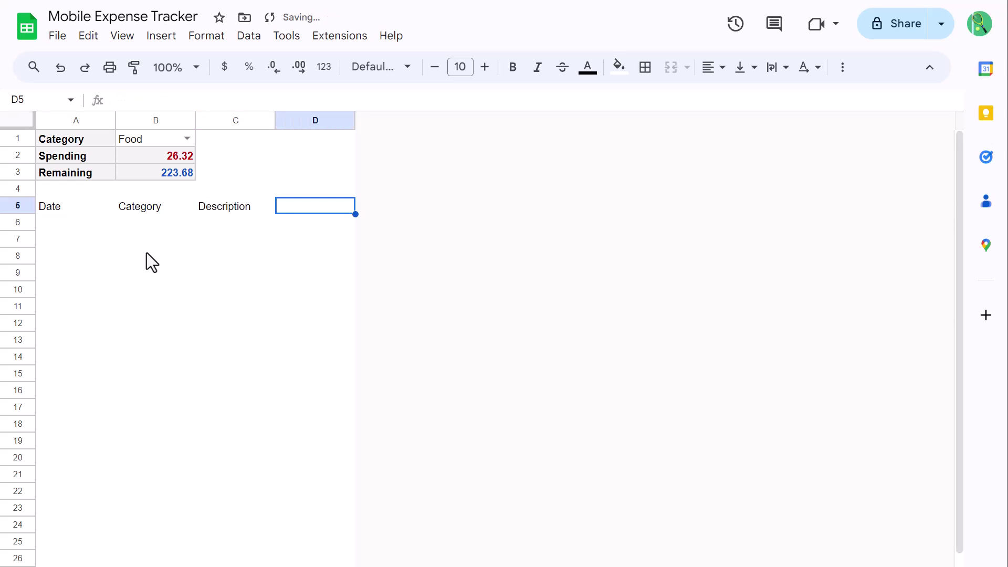
{"action": "type", "text": "Amount"}
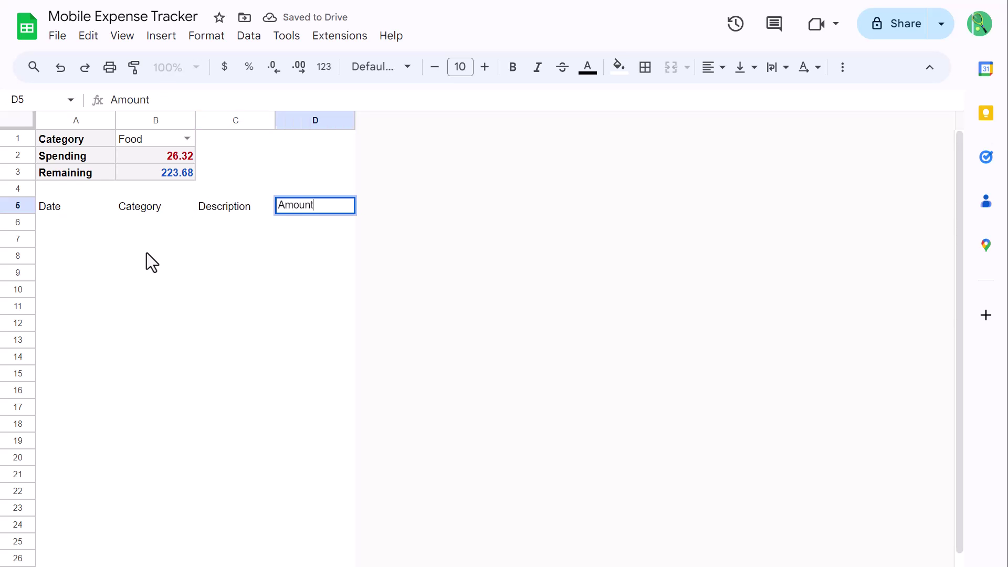
{"action": "key", "text": "Return"}
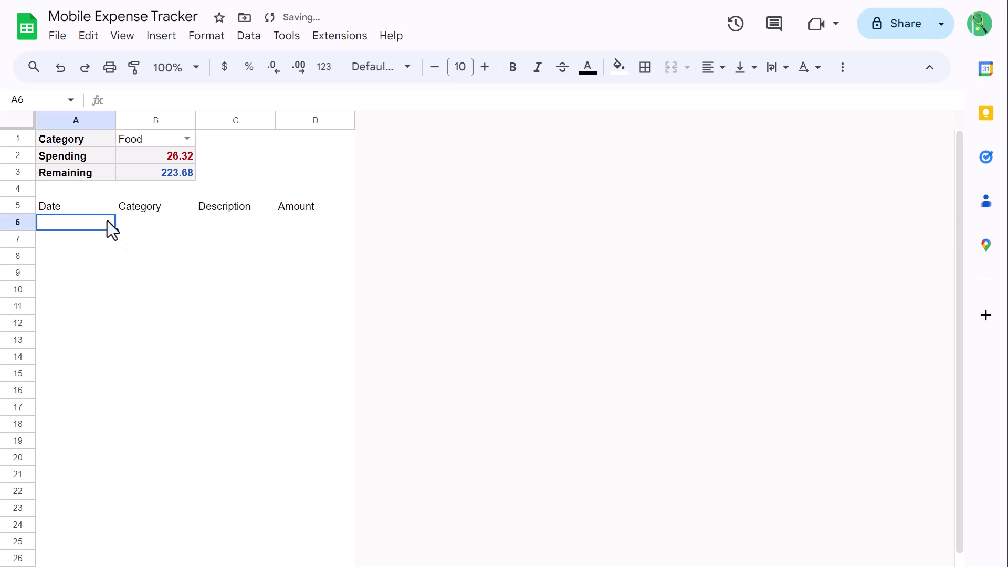
Make the headers in A5:D5 bold and give them a light red fill.
{"action": "left_click_drag", "start_coordinate": [86, 206], "coordinate": [288, 204]}
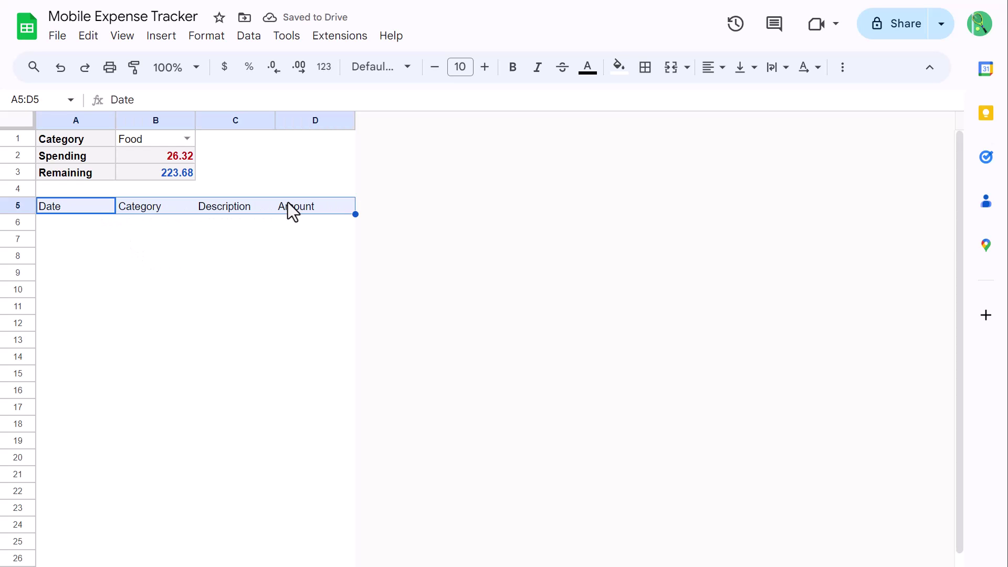
{"action": "left_click", "coordinate": [511, 73]}
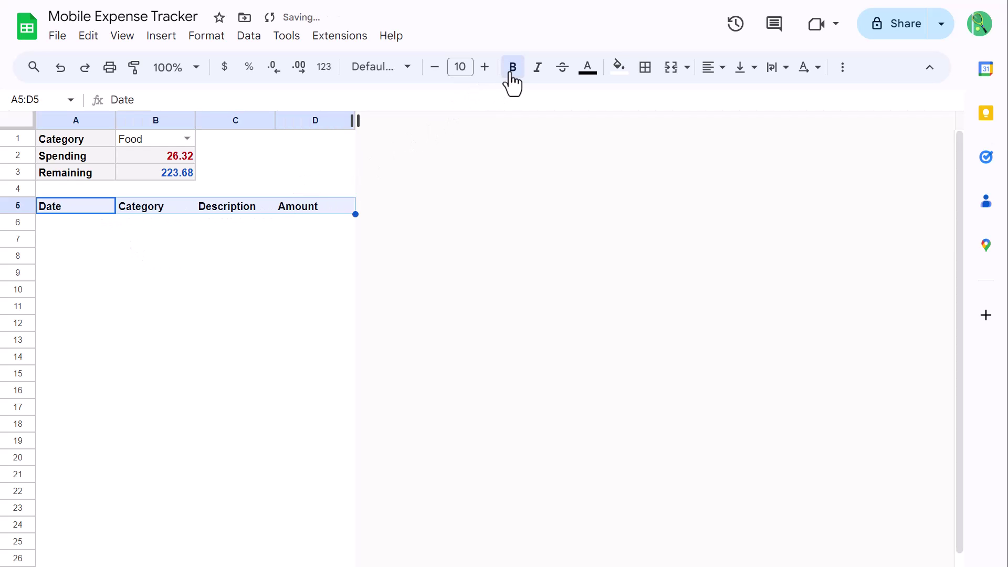
{"action": "left_click", "coordinate": [620, 73]}
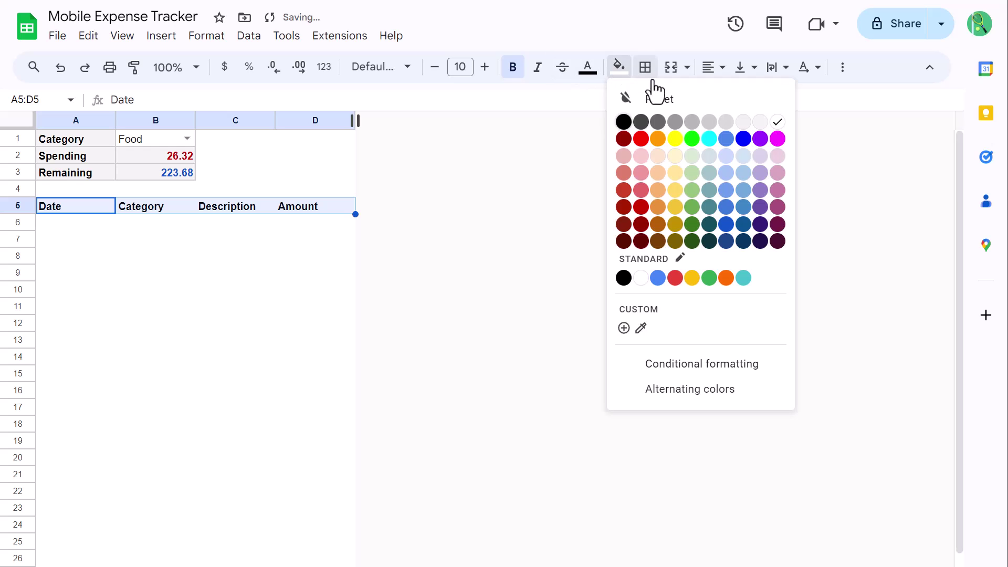
{"action": "left_click", "coordinate": [642, 156]}
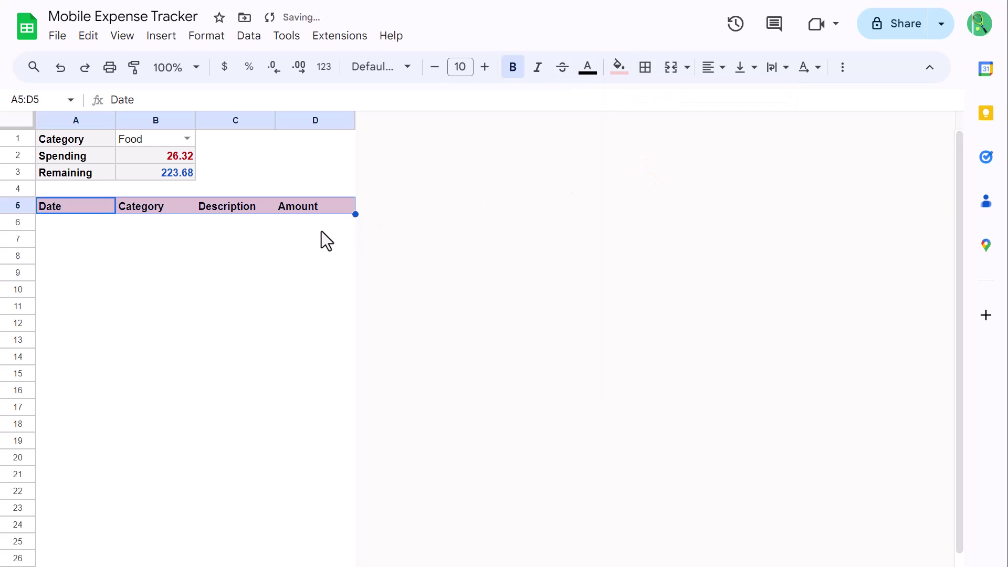
Enter =FILTER(Expenses!A2:D,Expenses!B2:B=B1) in Dashboard cell A6 to list the chosen category's expenses.
{"action": "left_click", "coordinate": [68, 229]}
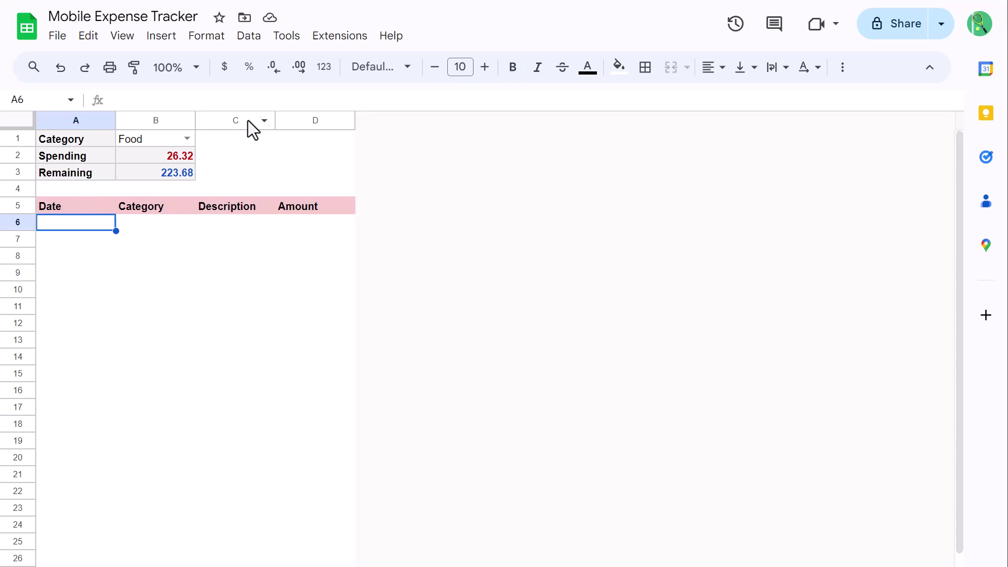
{"action": "left_click", "coordinate": [324, 100]}
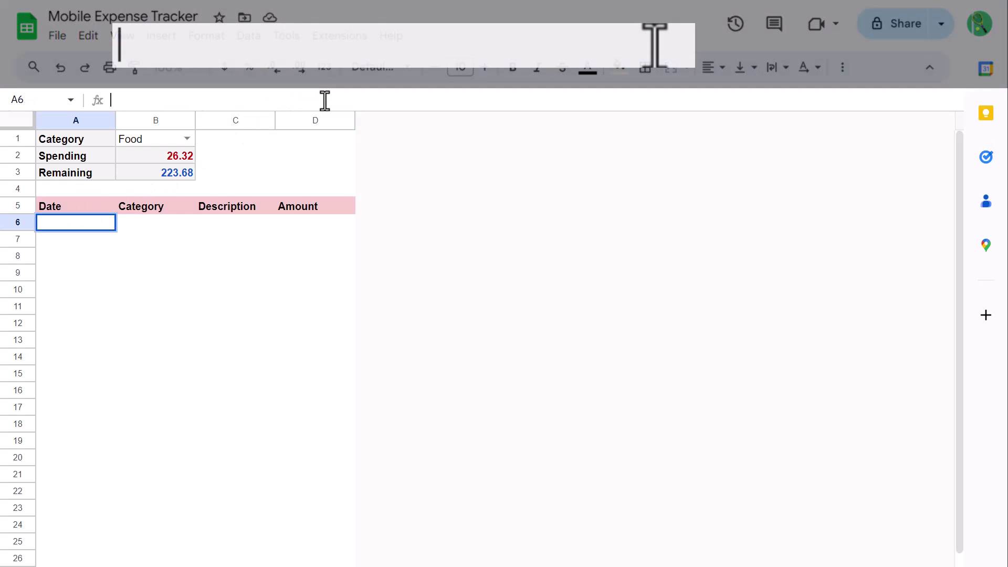
{"action": "type", "text": "=filter"}
{"action": "key", "text": "Tab"}
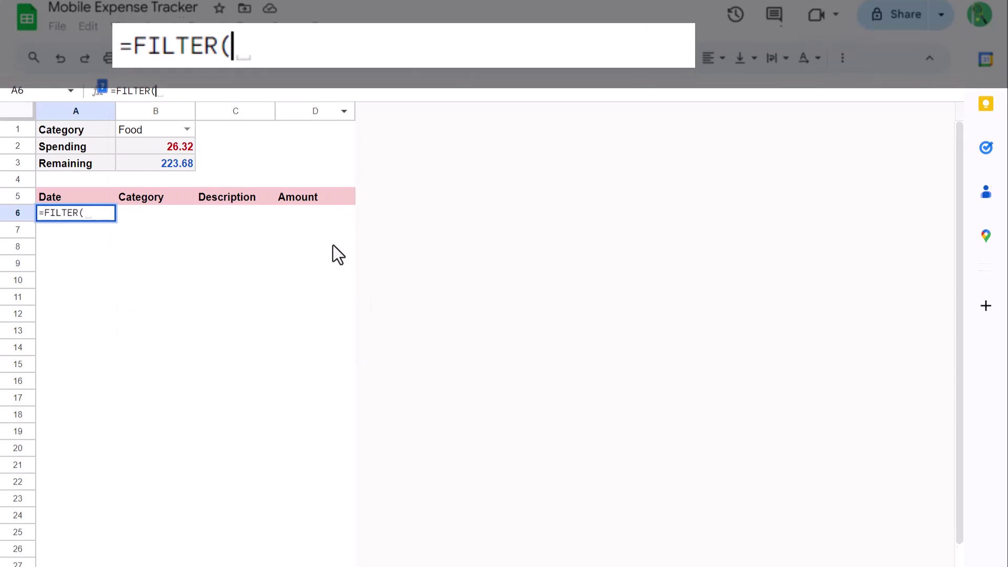
{"action": "left_click", "coordinate": [229, 555]}
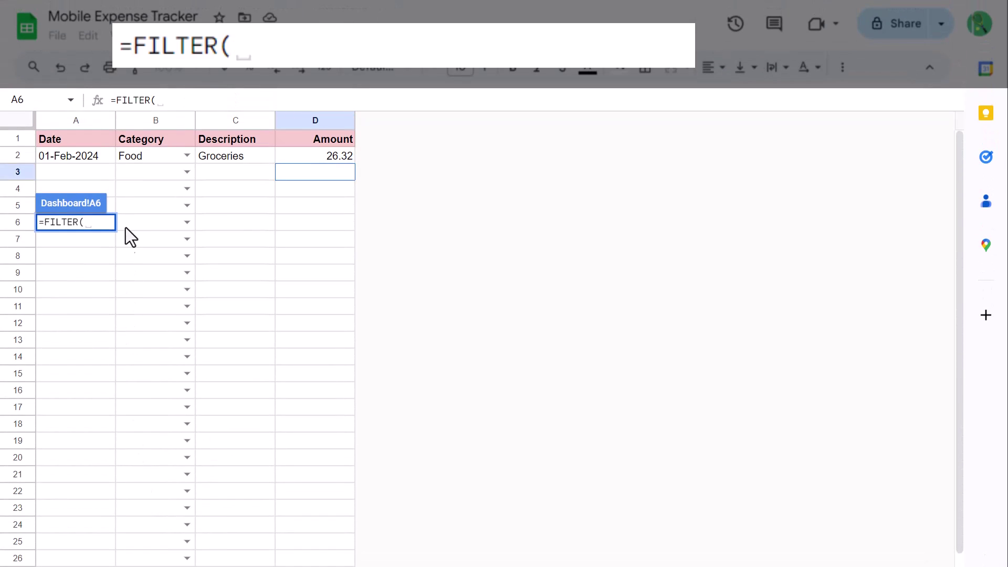
{"action": "left_click", "coordinate": [102, 155]}
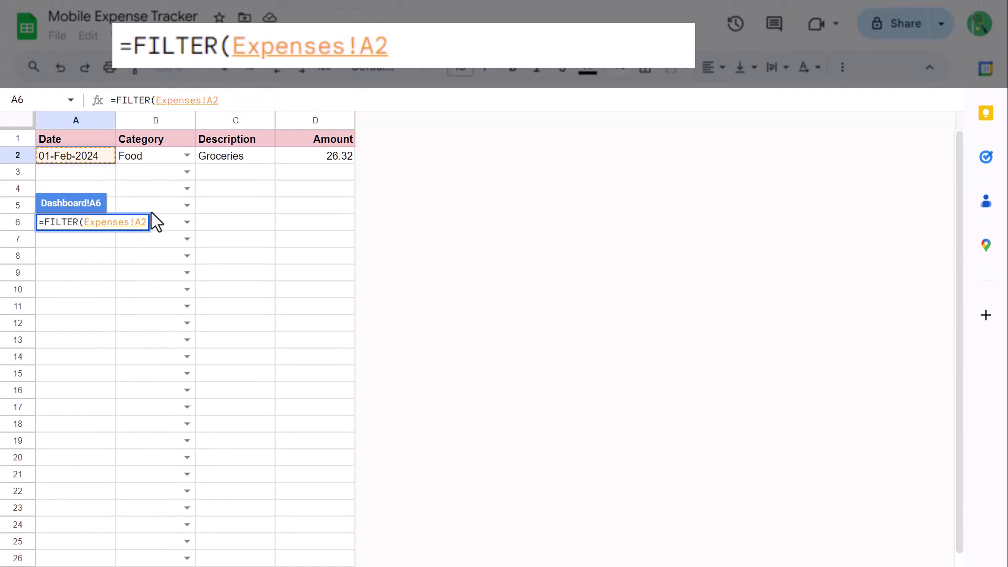
{"action": "type", "text": ":D"}
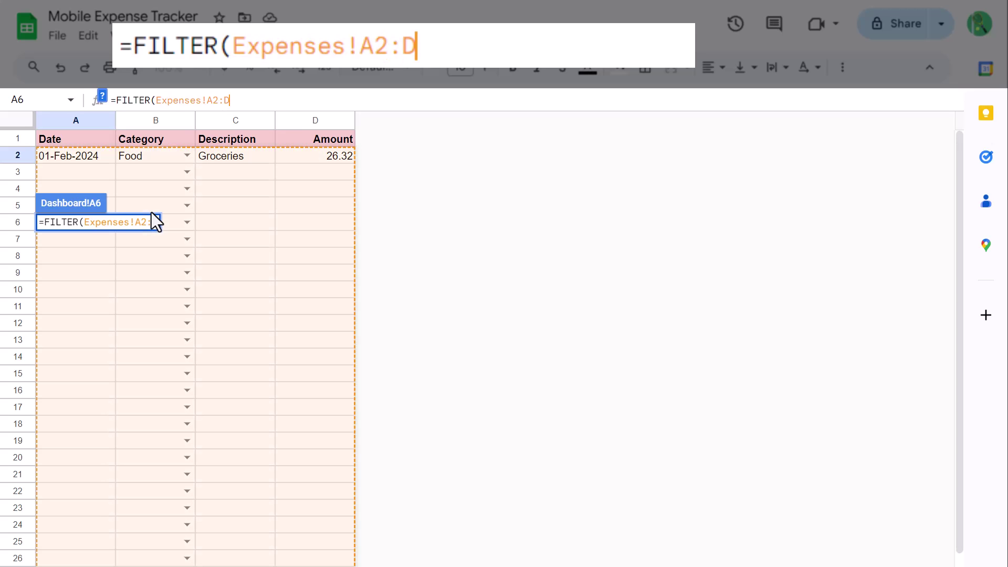
{"action": "type", "text": ","}
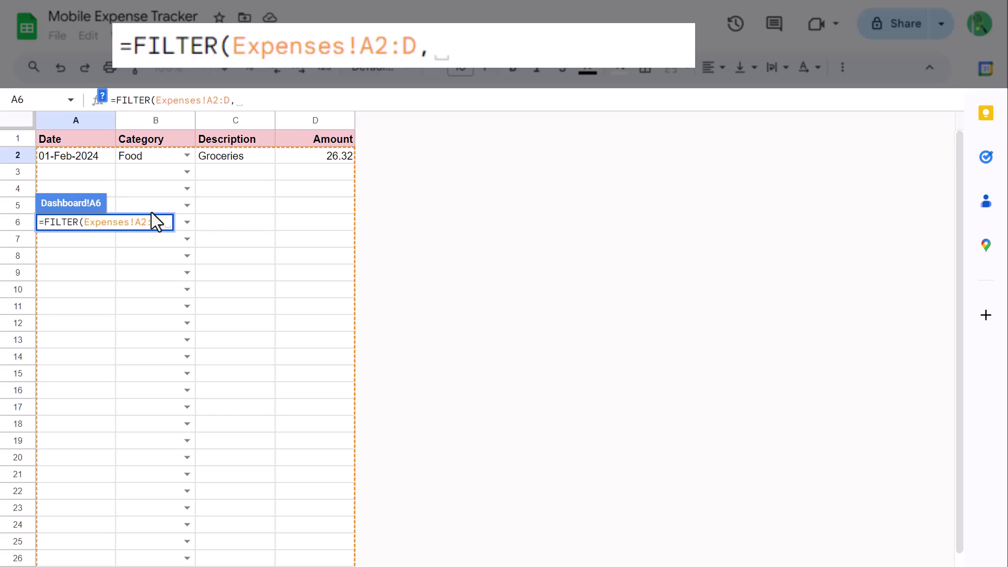
{"action": "left_click", "coordinate": [165, 156]}
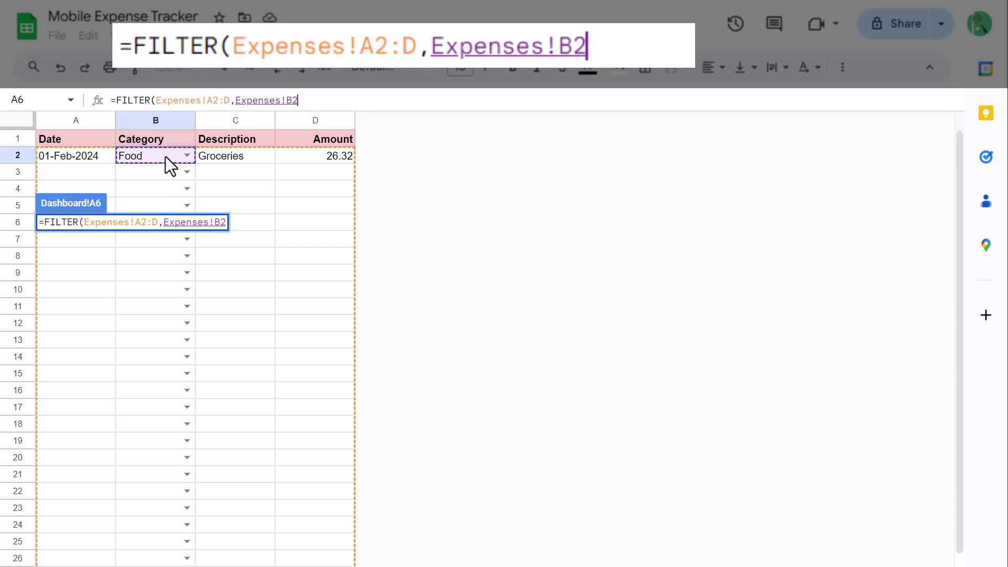
{"action": "type", "text": ":B"}
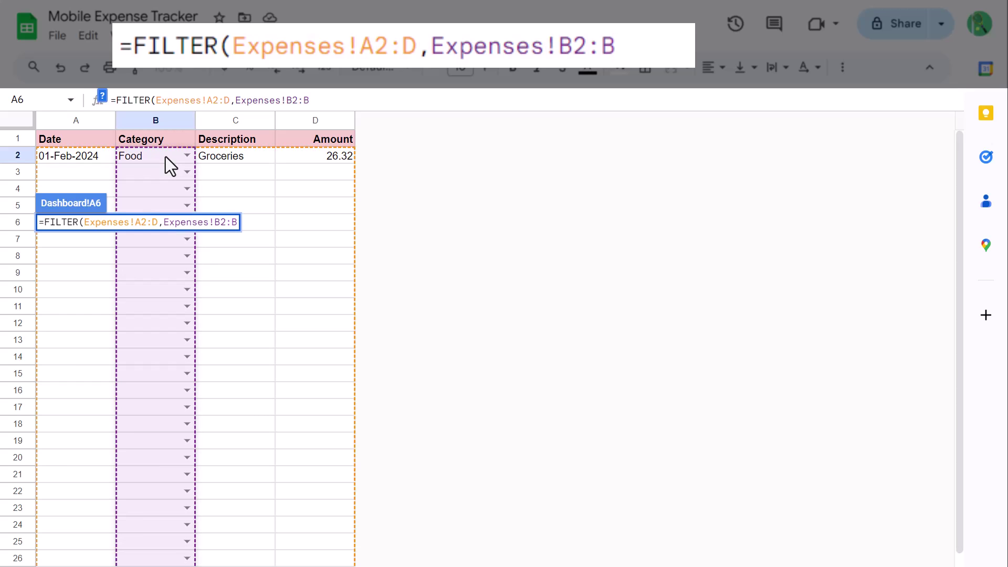
{"action": "type", "text": "="}
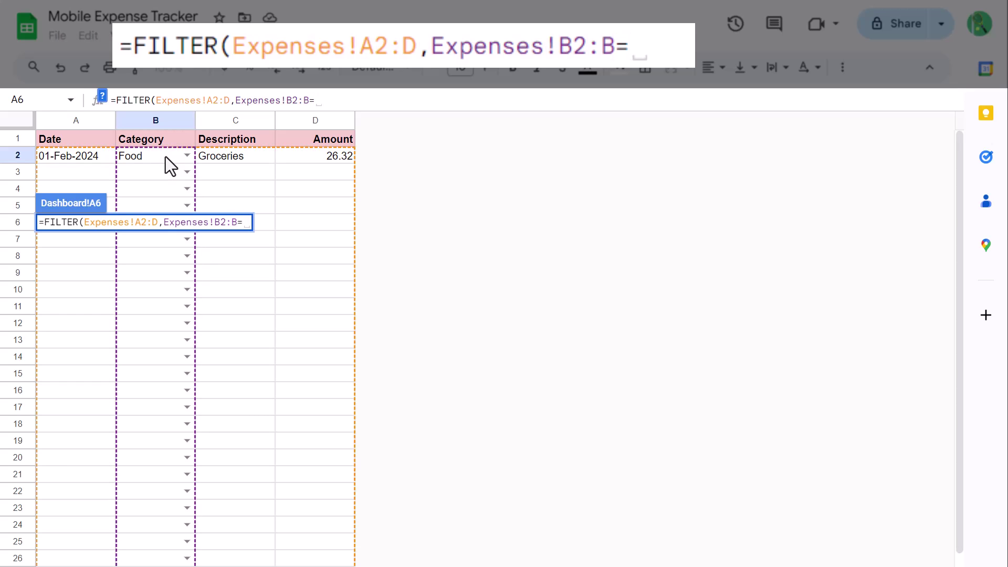
{"action": "type", "text": "B"}
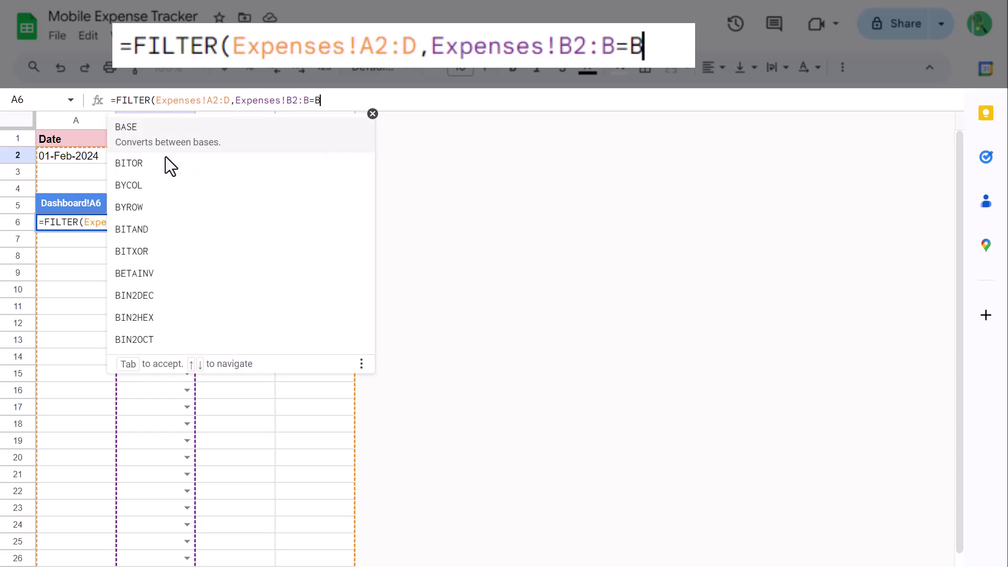
{"action": "type", "text": "1)"}
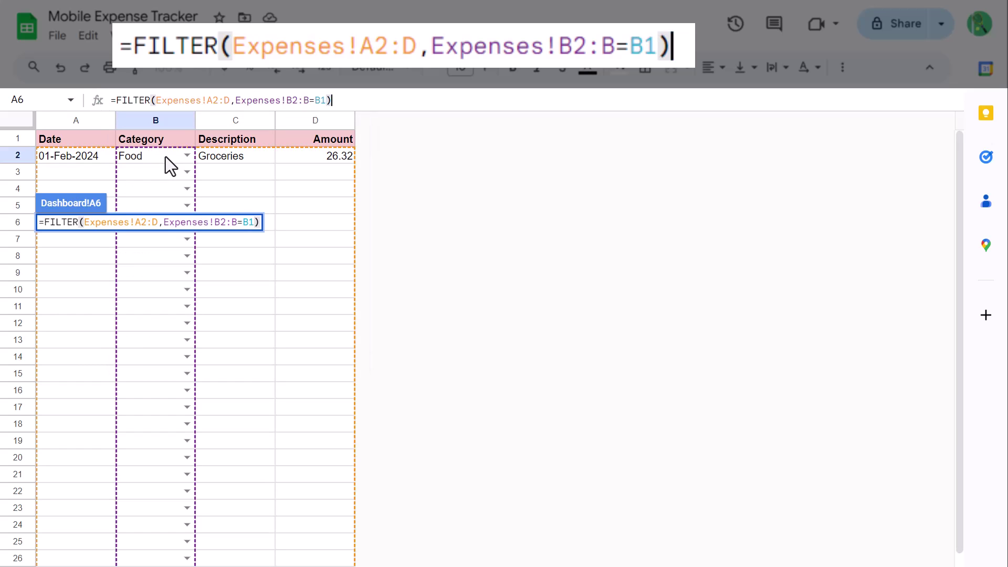
{"action": "key", "text": "Return"}
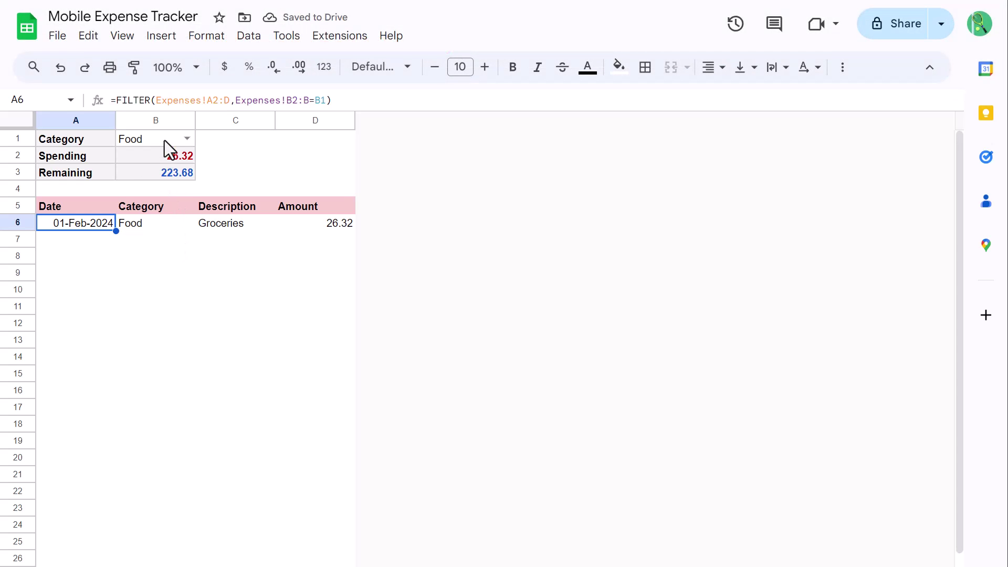
Test the filtered expense list by switching the category in B1 to Housing and back to Food.
{"action": "left_click", "coordinate": [184, 138]}
{"action": "left_click", "coordinate": [168, 183]}
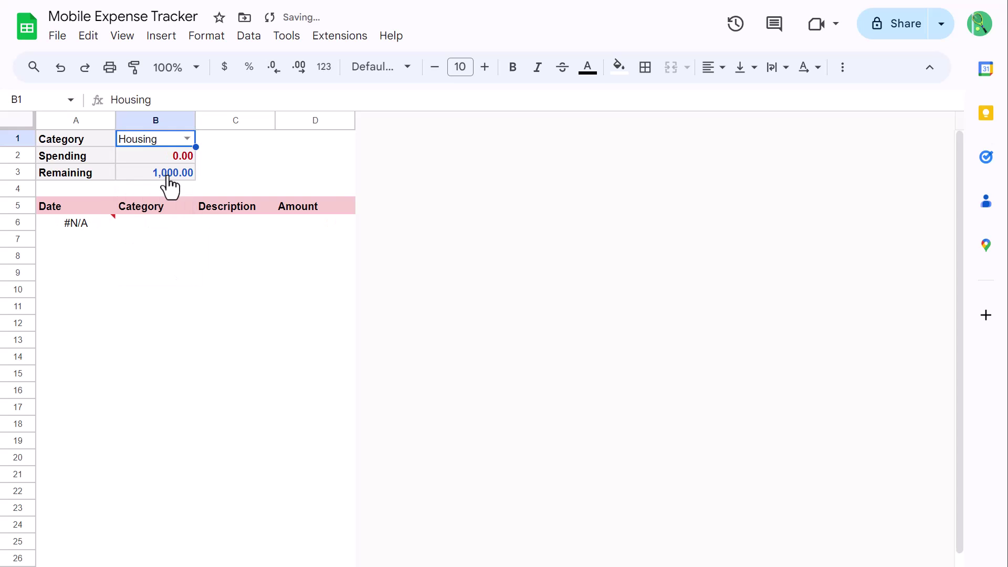
{"action": "mouse_move", "coordinate": [89, 225]}
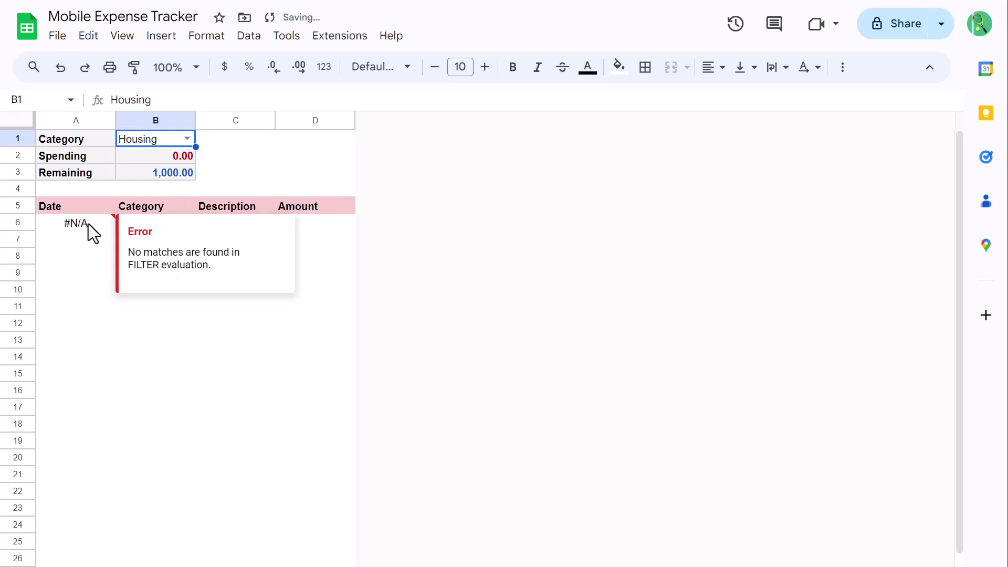
{"action": "left_click", "coordinate": [187, 139]}
{"action": "left_click", "coordinate": [167, 156]}
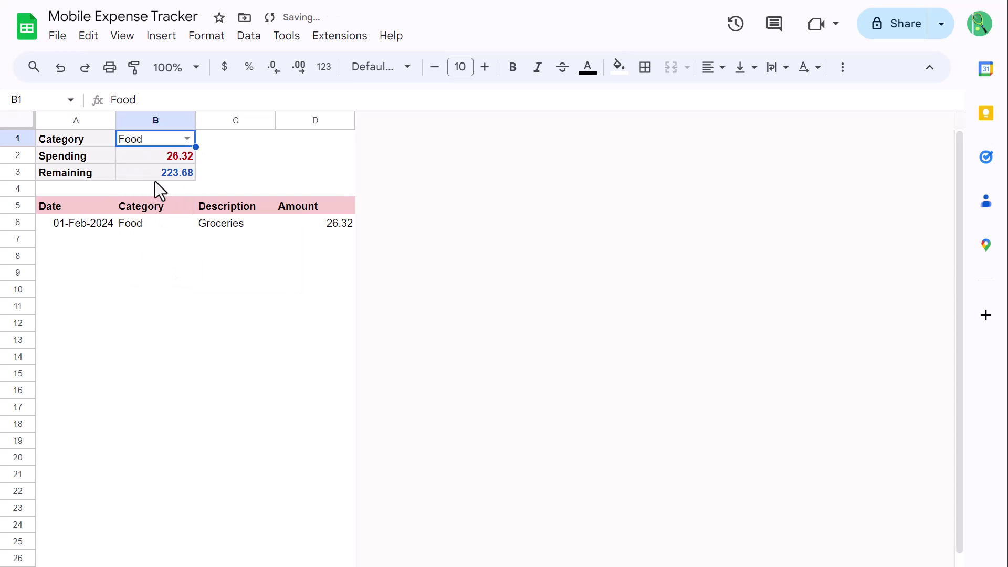
Left-align the whole of column A on the Dashboard sheet.
{"action": "left_click", "coordinate": [78, 120]}
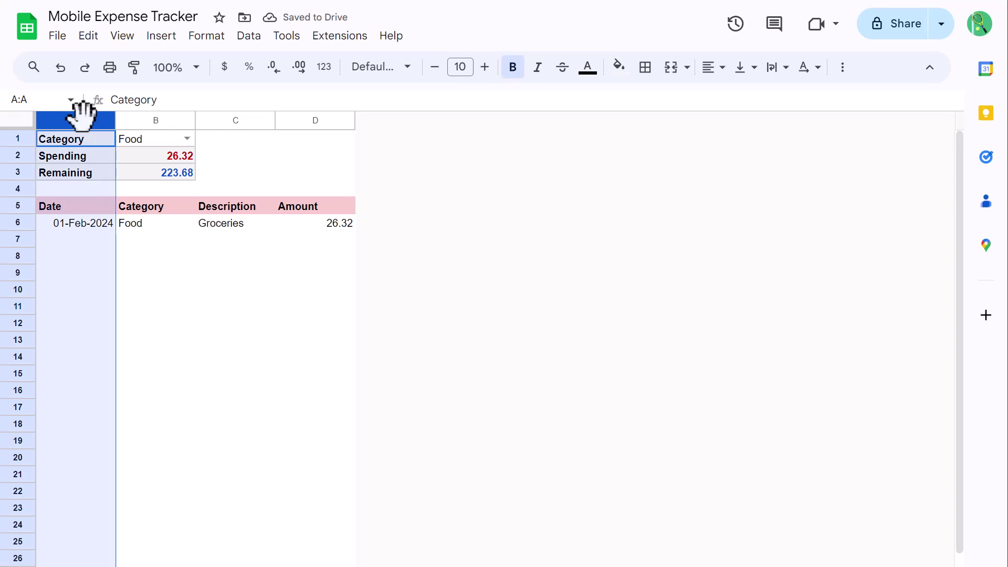
{"action": "left_click", "coordinate": [711, 73]}
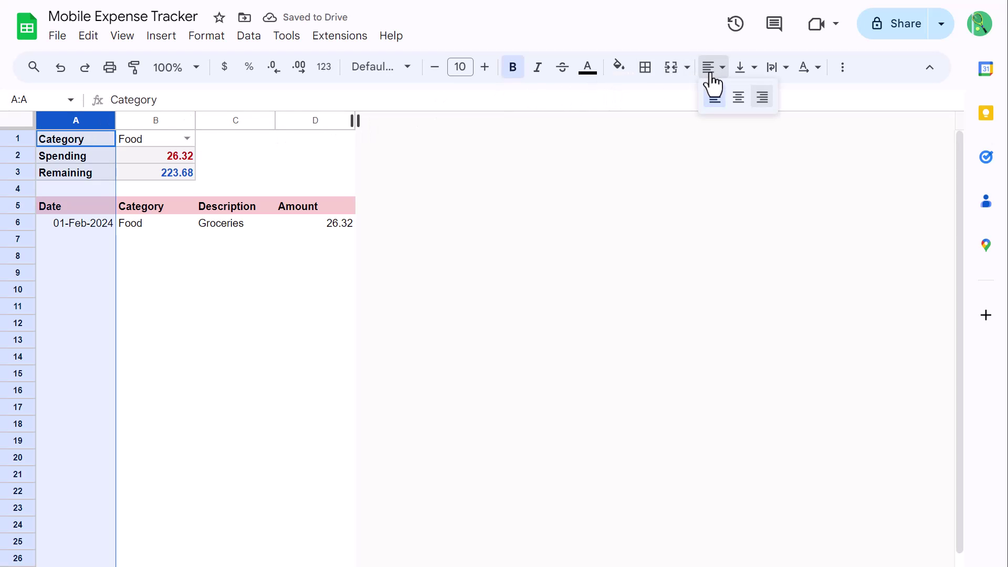
{"action": "left_click", "coordinate": [714, 98]}
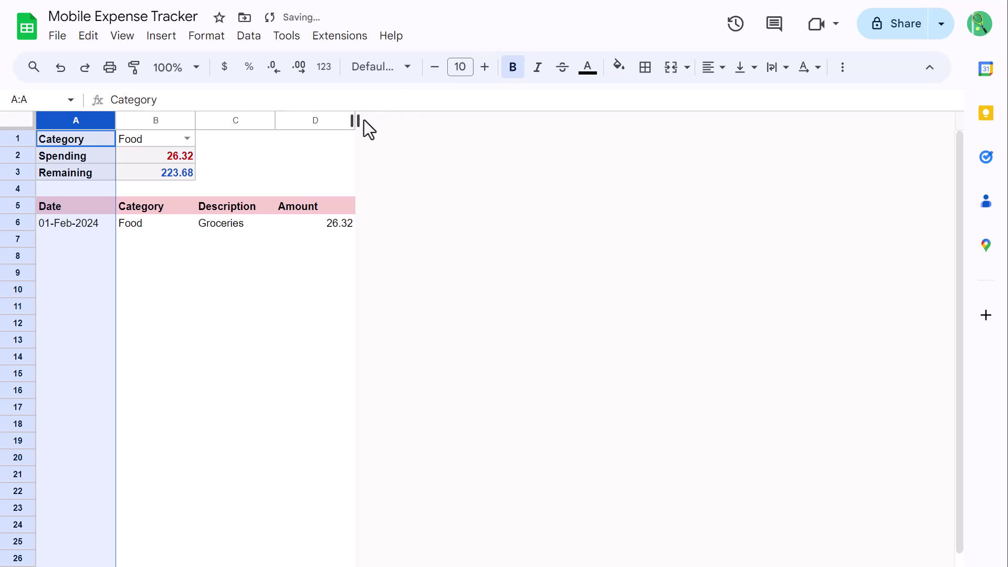
Right-align the whole of column D on the Dashboard sheet.
{"action": "left_click", "coordinate": [314, 120]}
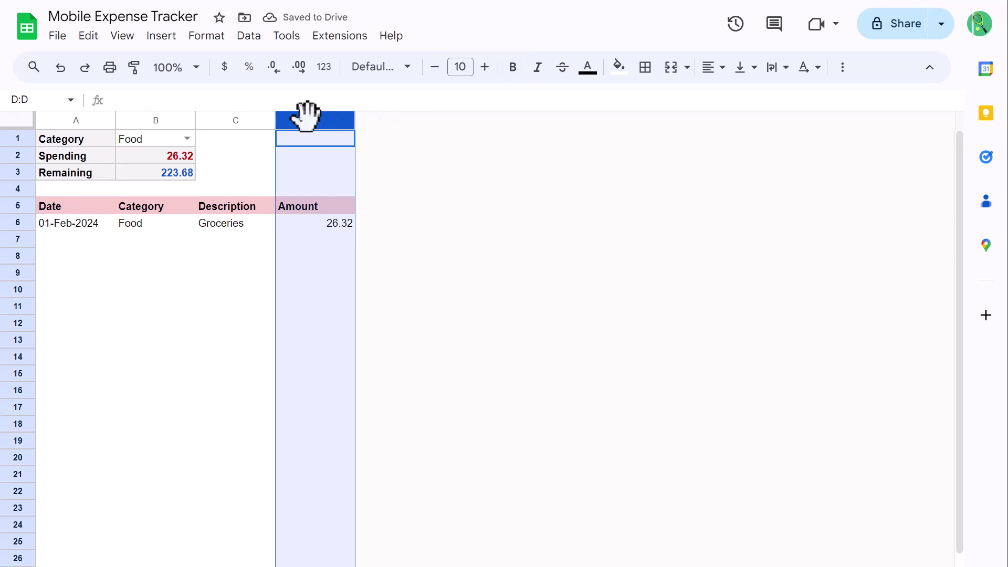
{"action": "left_click", "coordinate": [711, 69]}
{"action": "left_click", "coordinate": [762, 97]}
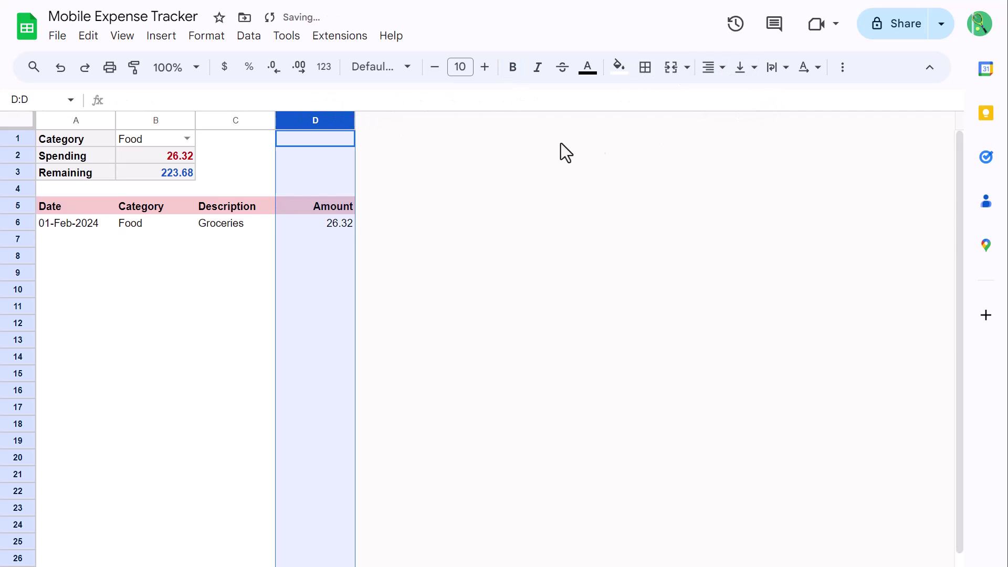
{"action": "left_click", "coordinate": [143, 261]}
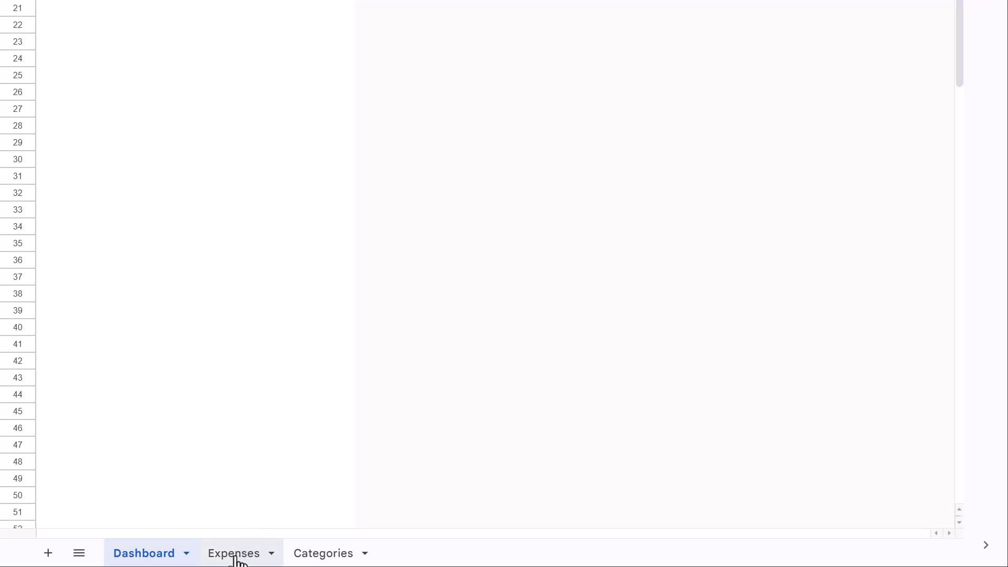
Add 110 more rows at the bottom of the Expenses sheet.
{"action": "left_click", "coordinate": [234, 554]}
{"action": "scroll", "coordinate": [278, 231], "scroll_direction": "down", "scroll_amount": 5}
{"action": "scroll", "coordinate": [268, 236], "scroll_direction": "down", "scroll_amount": 10}
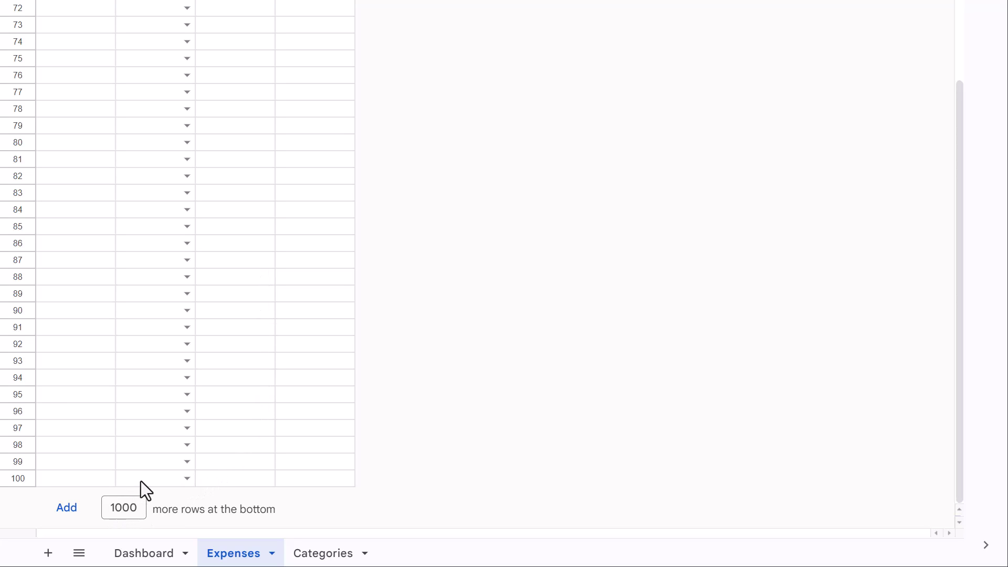
{"action": "double_click", "coordinate": [130, 508]}
{"action": "type", "text": "110"}
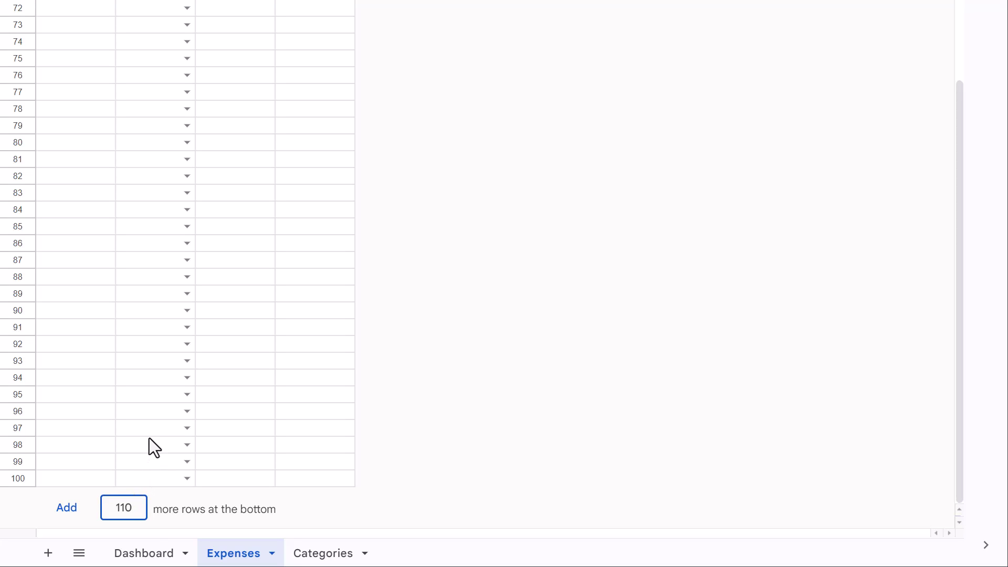
{"action": "left_click", "coordinate": [62, 507]}
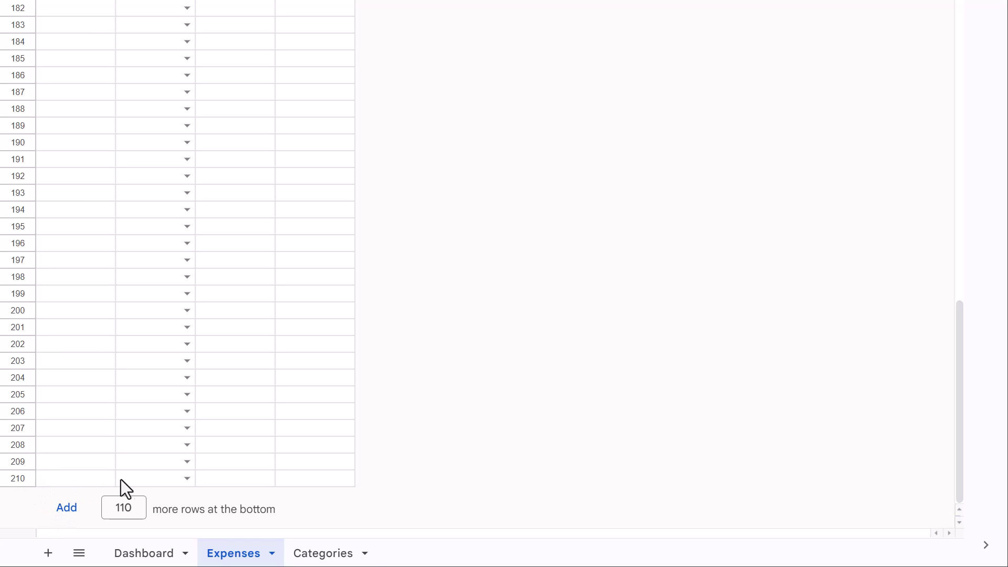
On the Categories sheet, examine the options for inserting or deleting rows at rows 10 to 14 without applying any.
{"action": "left_click", "coordinate": [311, 554]}
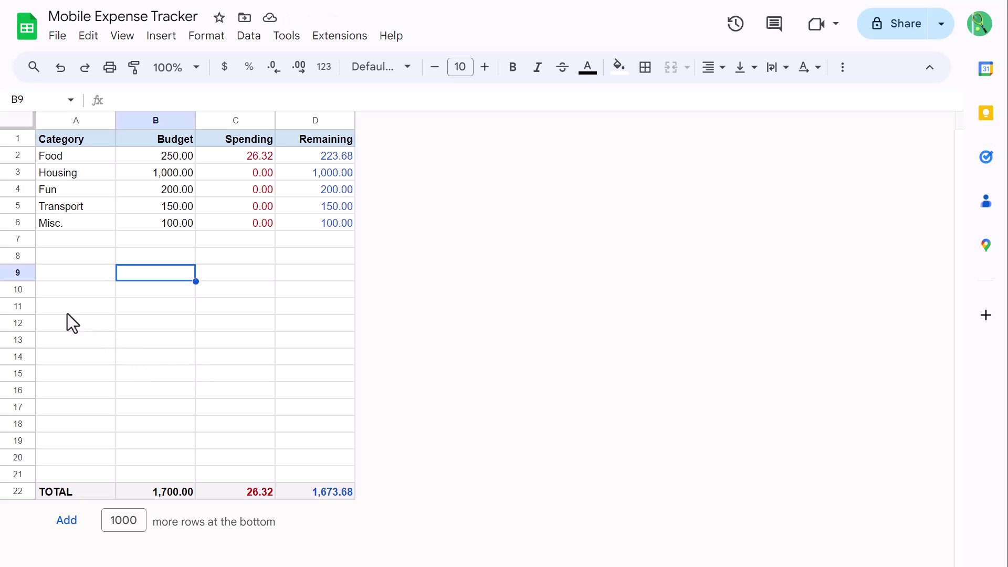
{"action": "left_click_drag", "start_coordinate": [25, 291], "coordinate": [21, 353]}
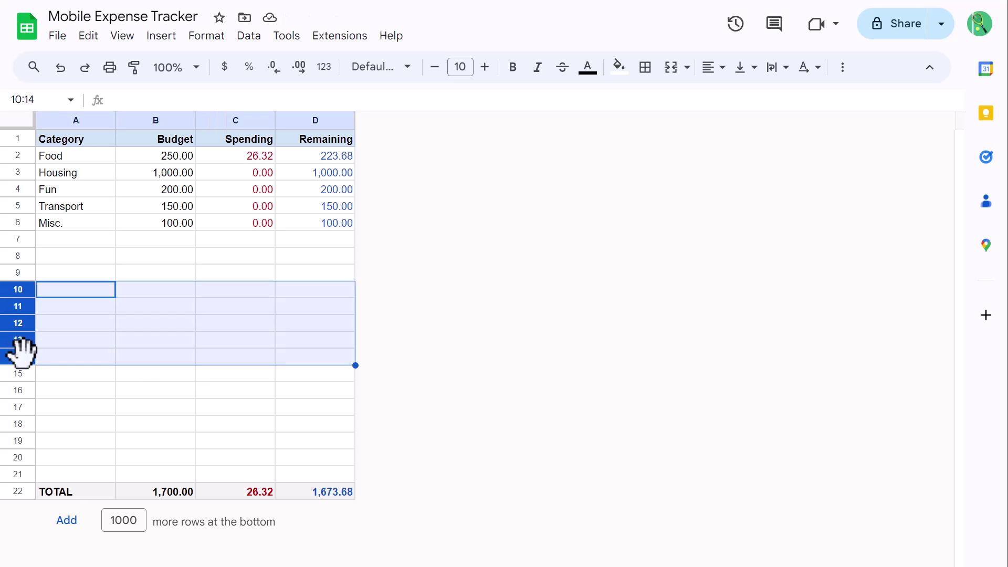
{"action": "right_click", "coordinate": [21, 300]}
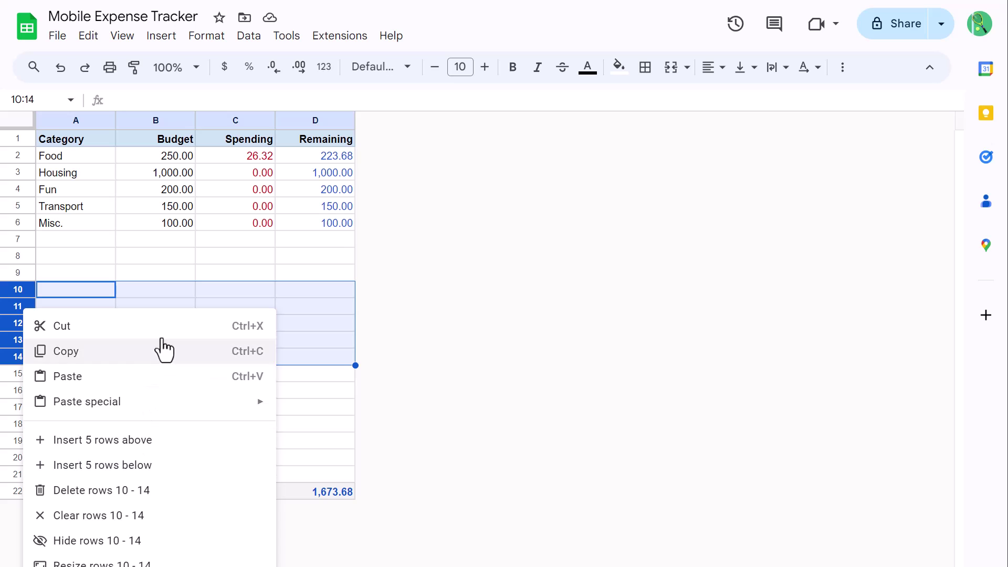
{"action": "left_click", "coordinate": [190, 289]}
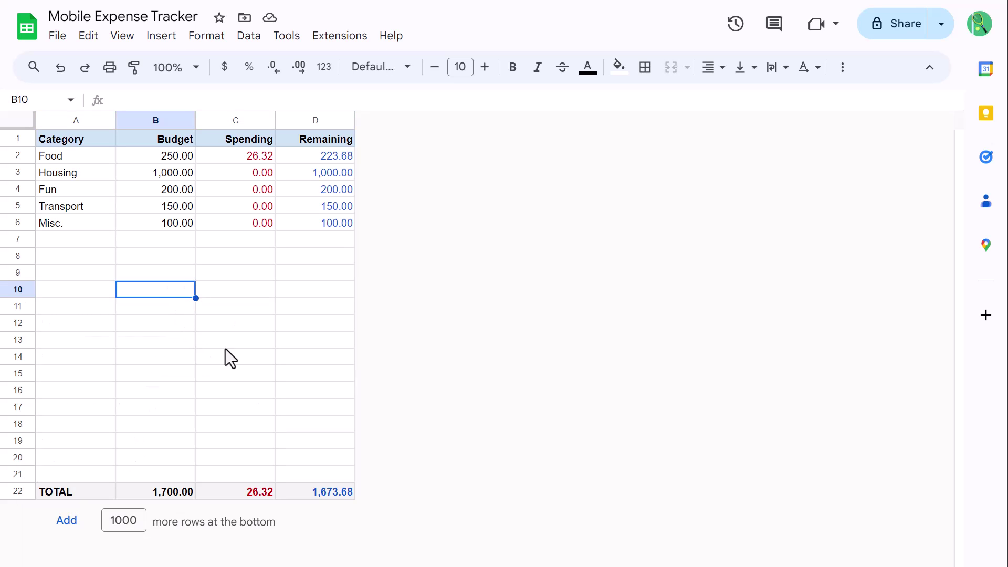